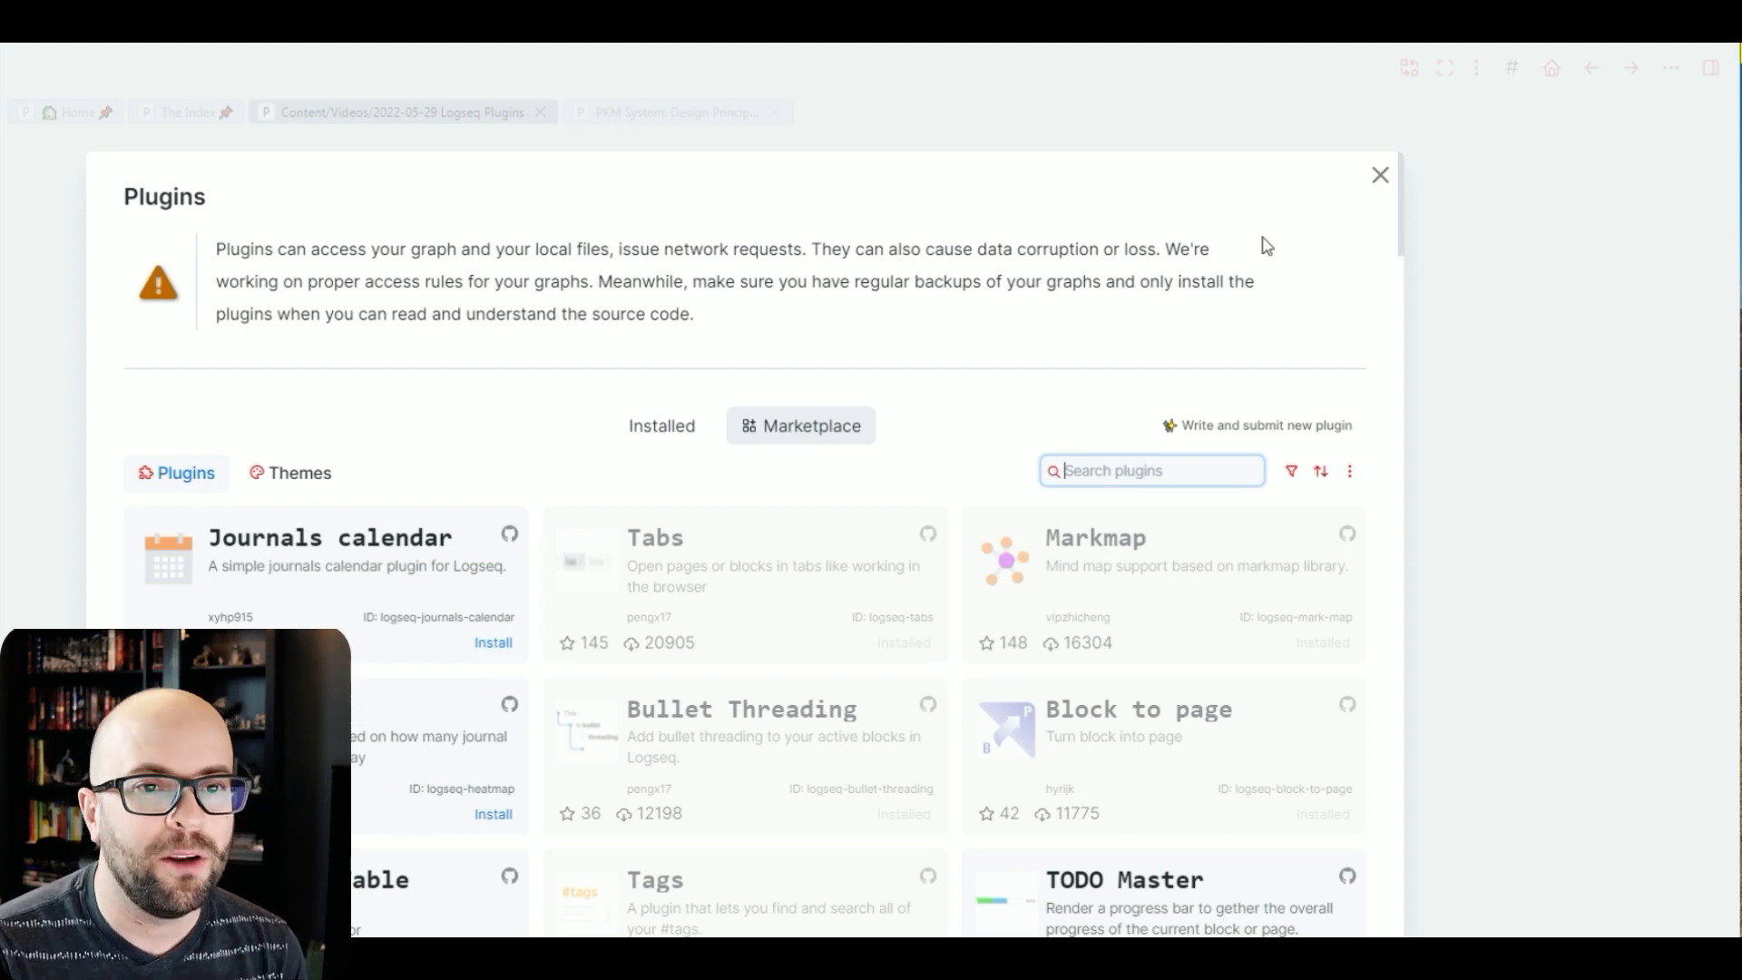
# Step: Close the plugin marketplace and search the entire database for "Find And Replace" with the find-and-replace plugin
pyautogui.click(1380, 179)
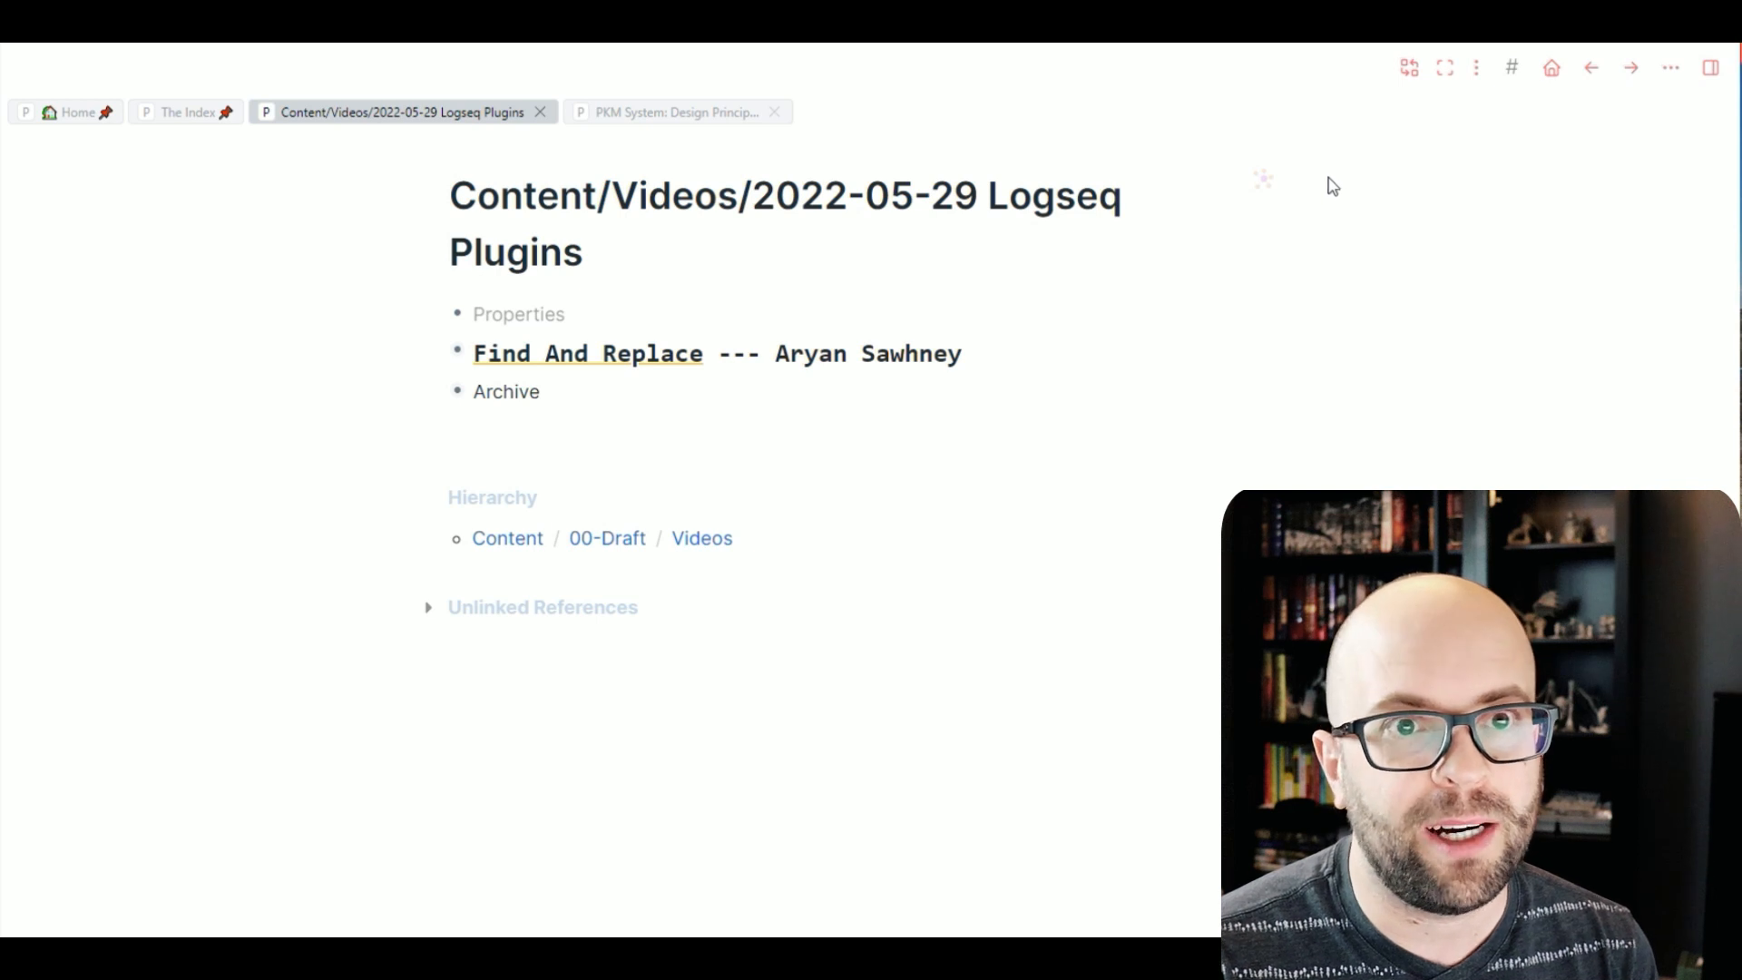
pyautogui.click(1409, 73)
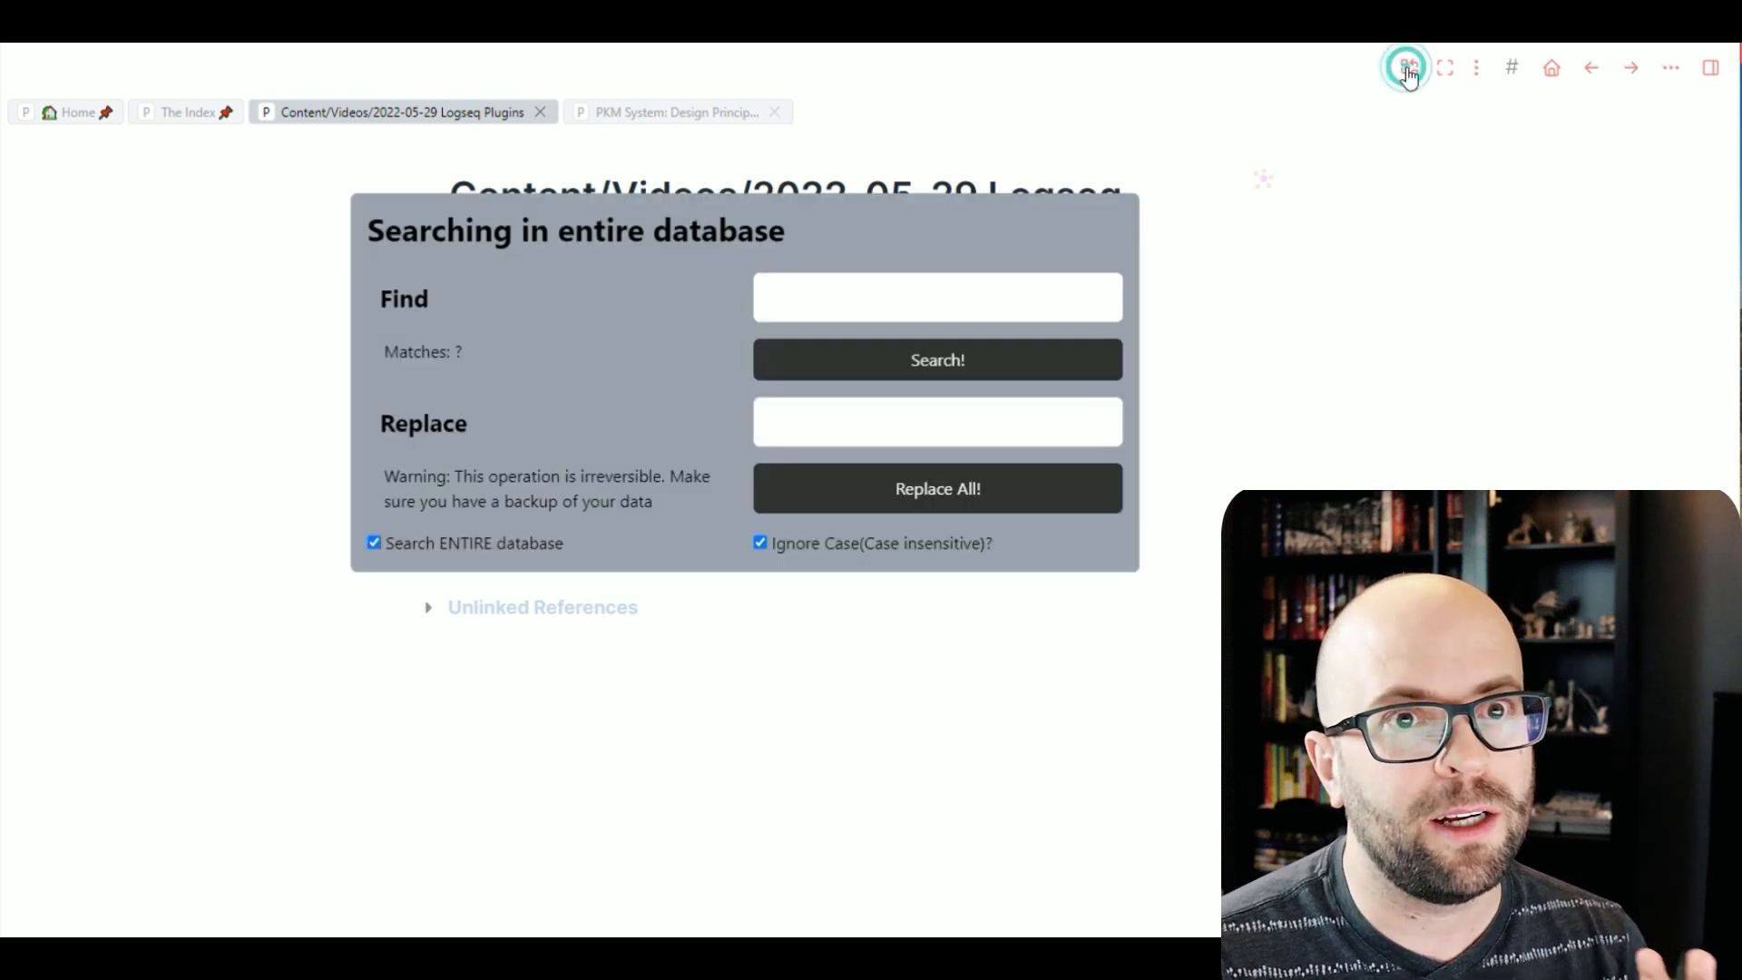
pyautogui.click(937, 296)
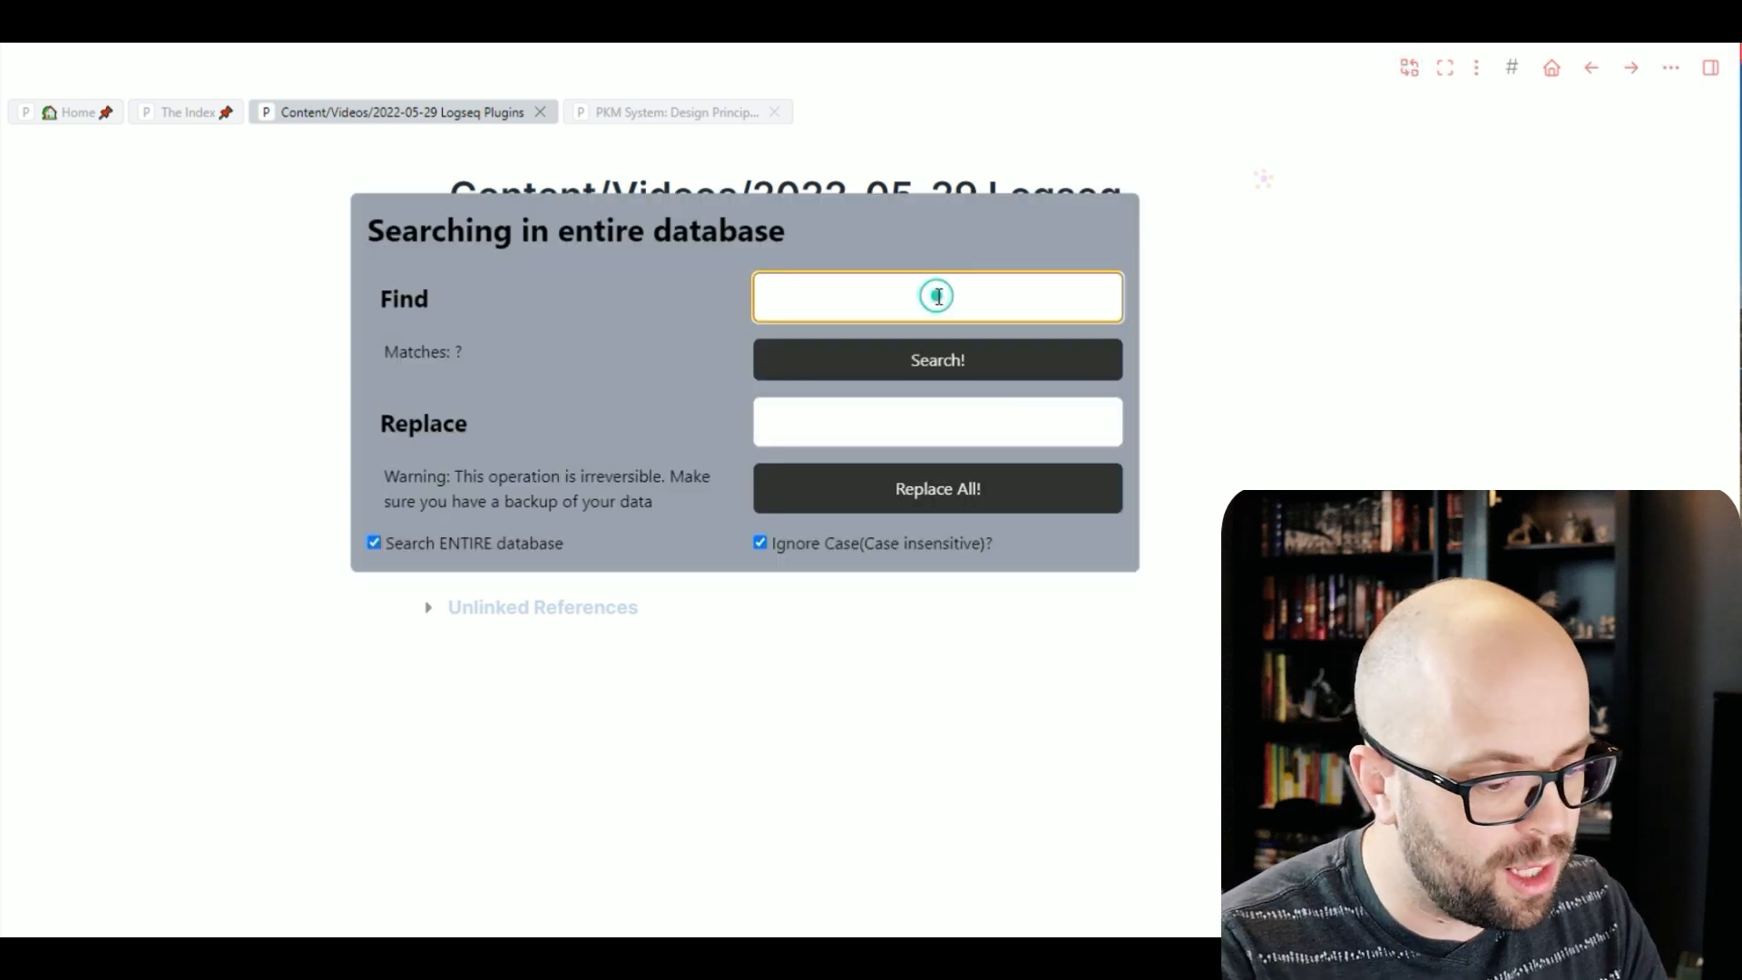
pyautogui.write('Find And Replace')
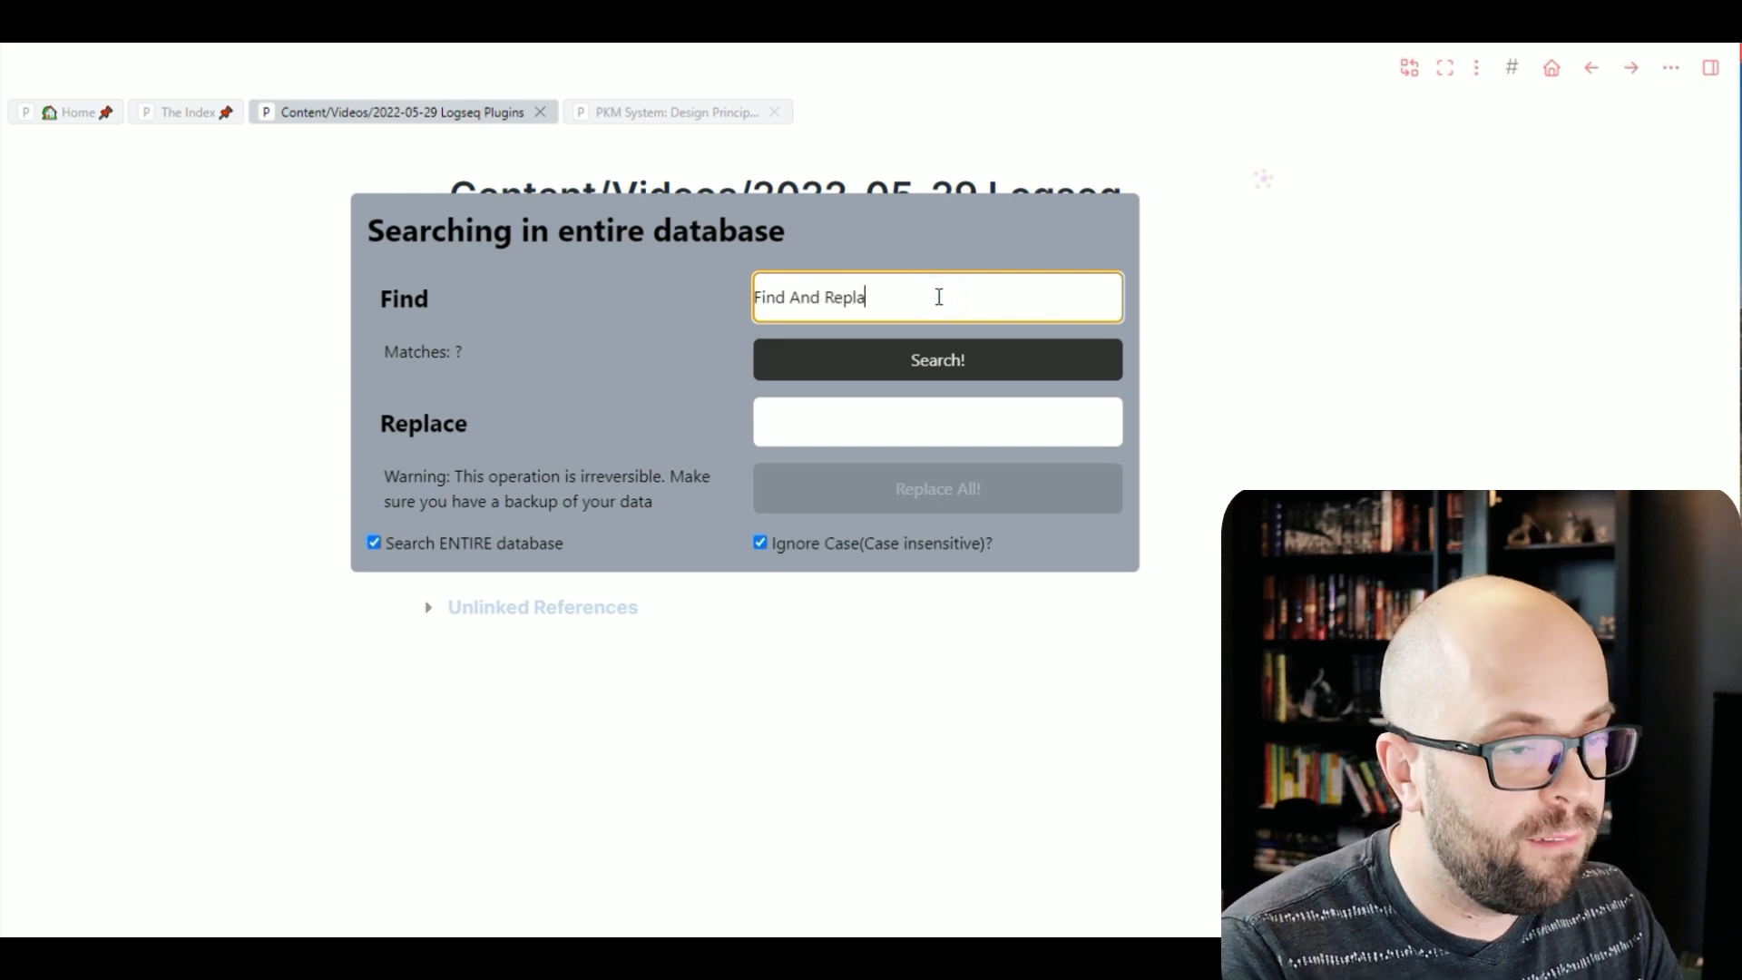
pyautogui.click(935, 354)
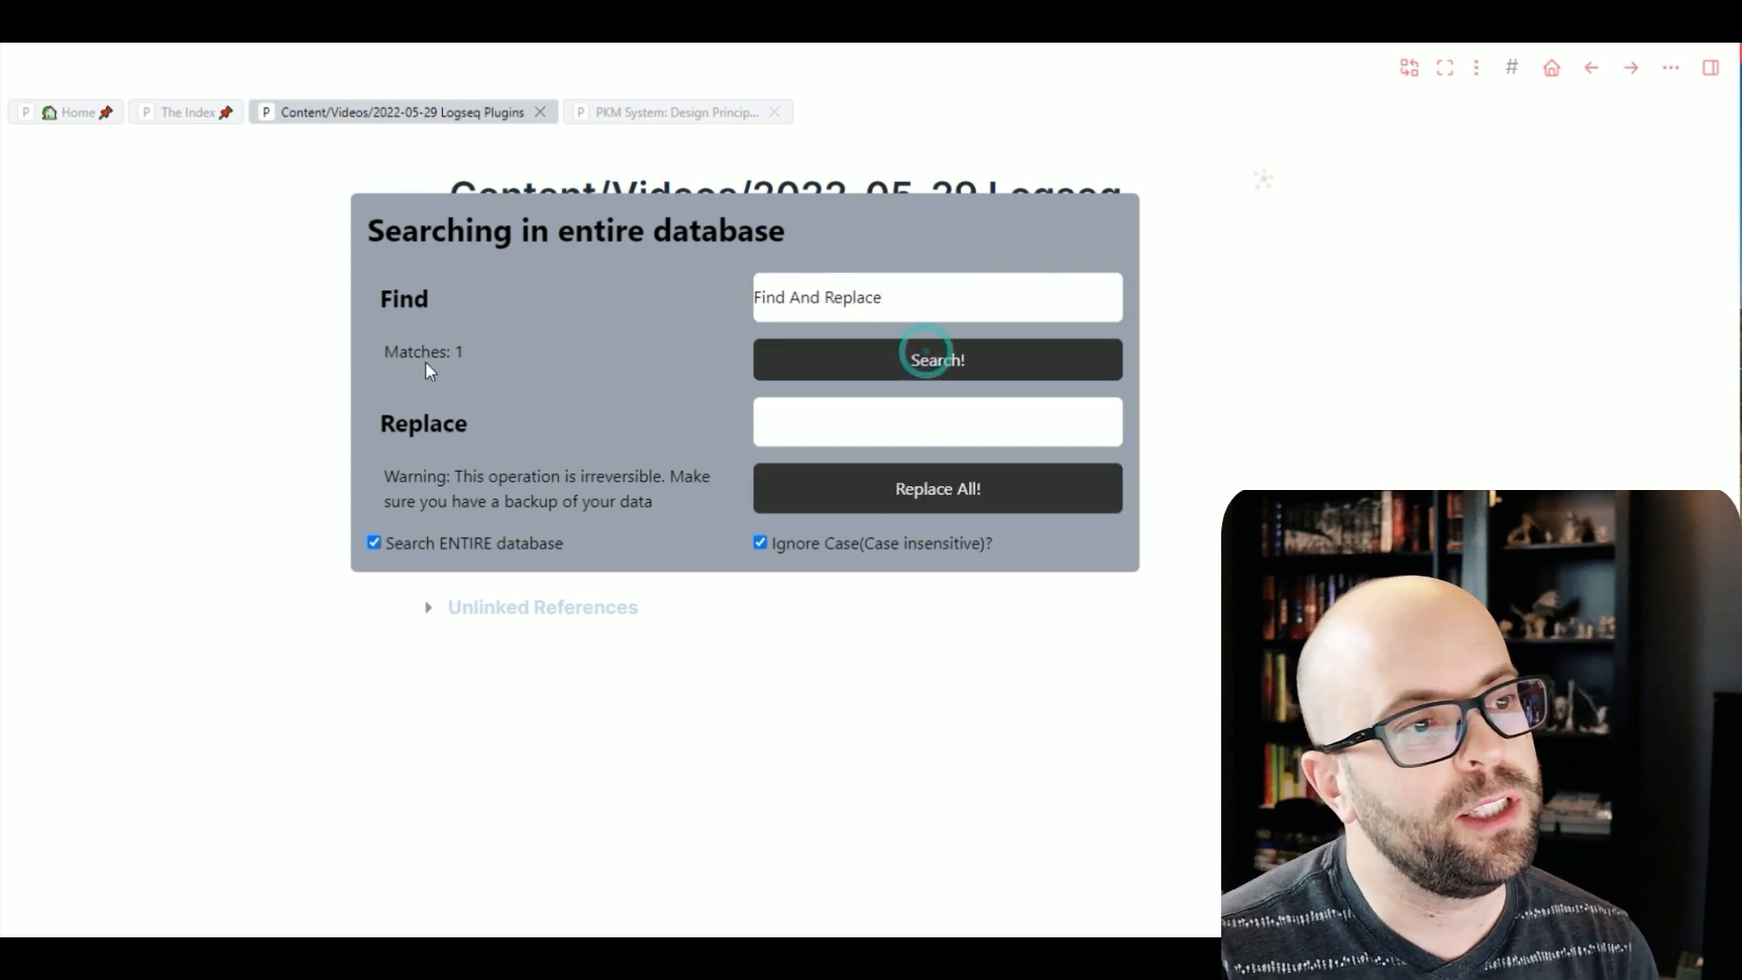
# Step: Replace all matches of "Find And Replace" with "Find & Replace" across the entire database
pyautogui.click(373, 543)
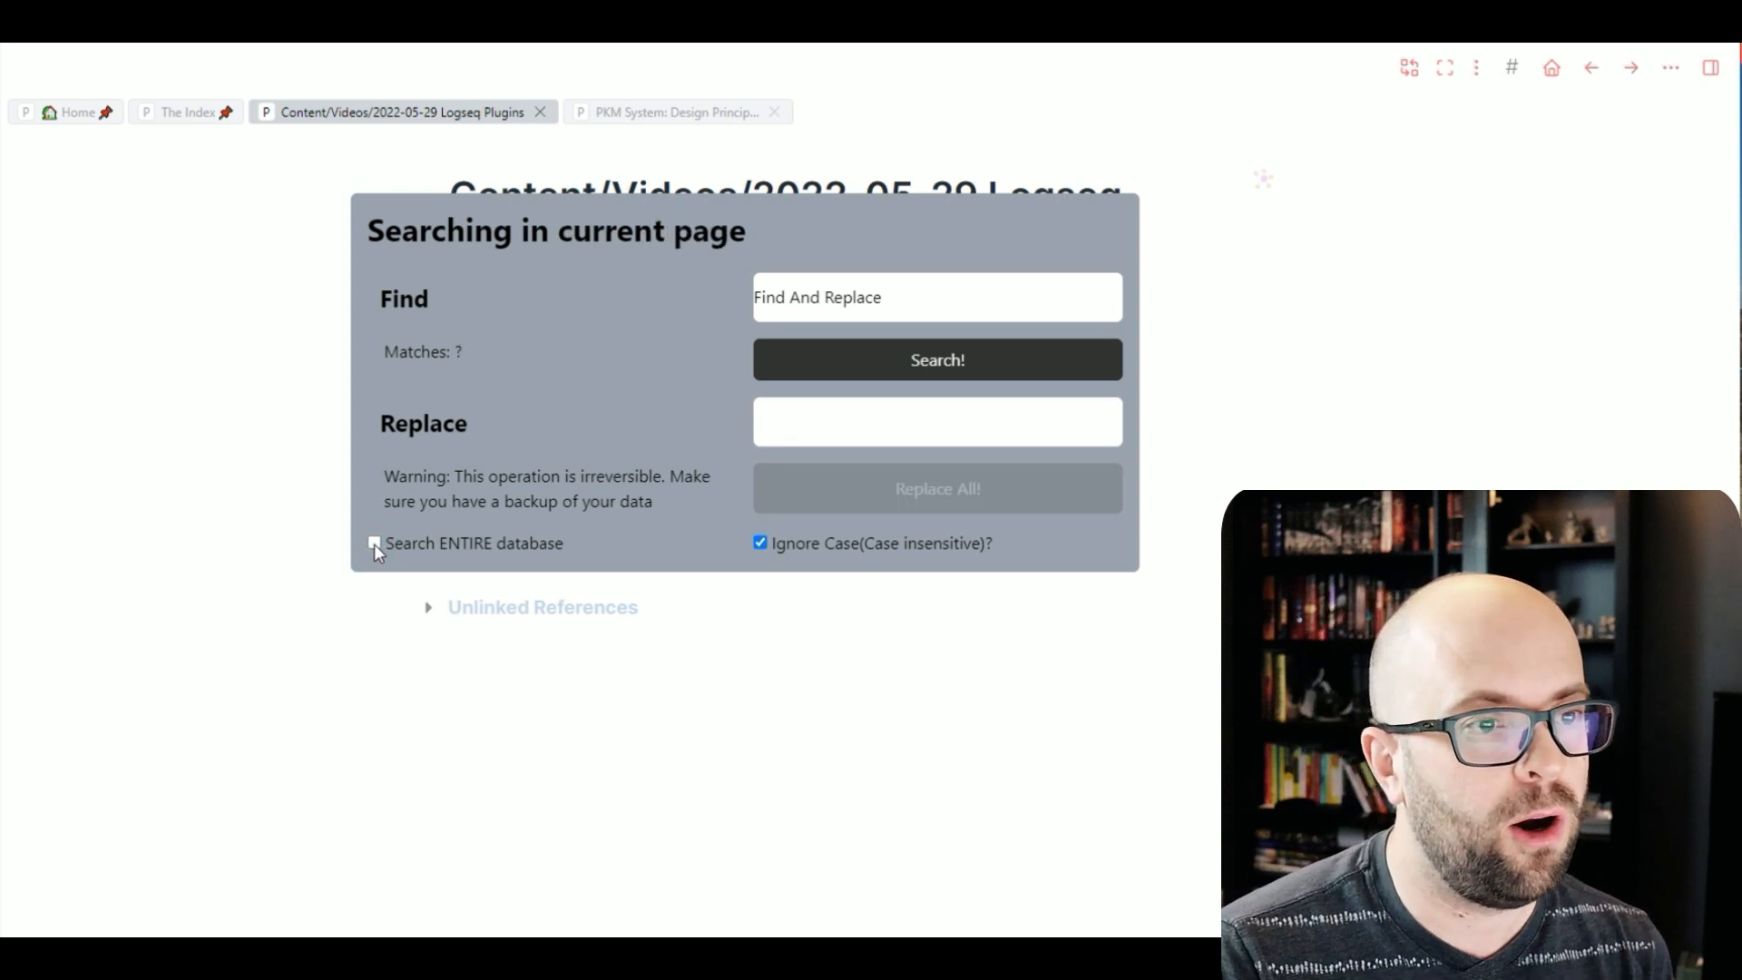
pyautogui.click(374, 543)
pyautogui.click(863, 356)
pyautogui.click(824, 412)
pyautogui.write('Find & Replace')
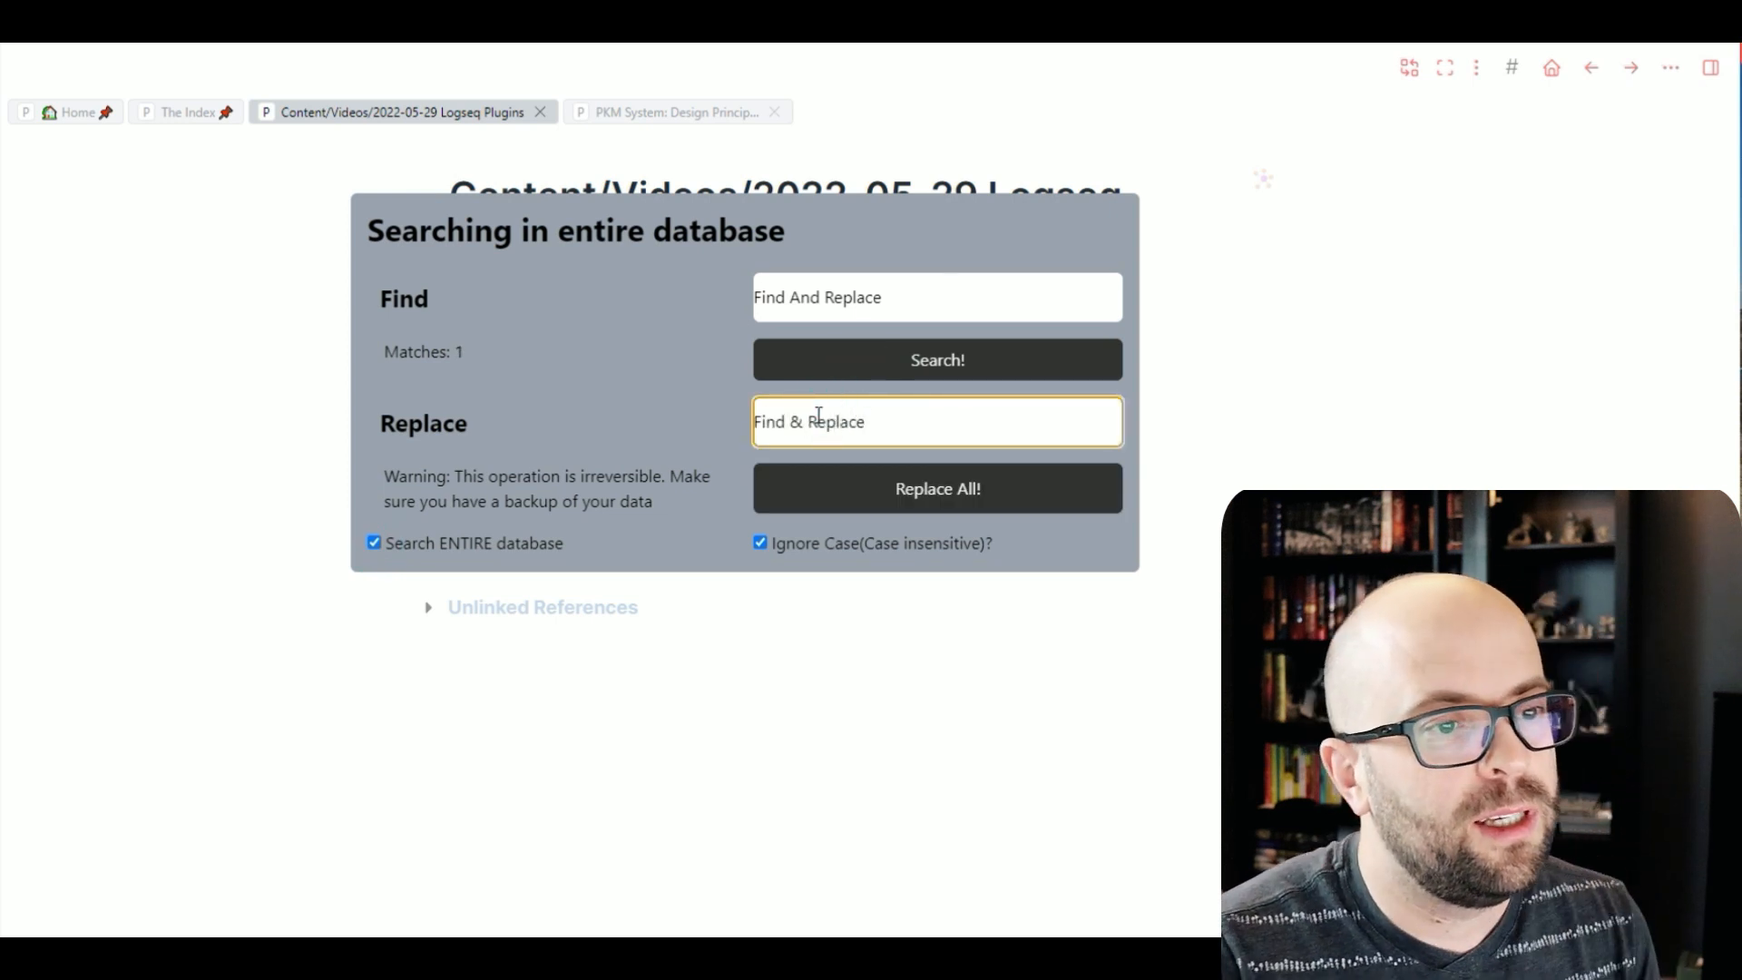
pyautogui.click(1034, 490)
pyautogui.click(915, 554)
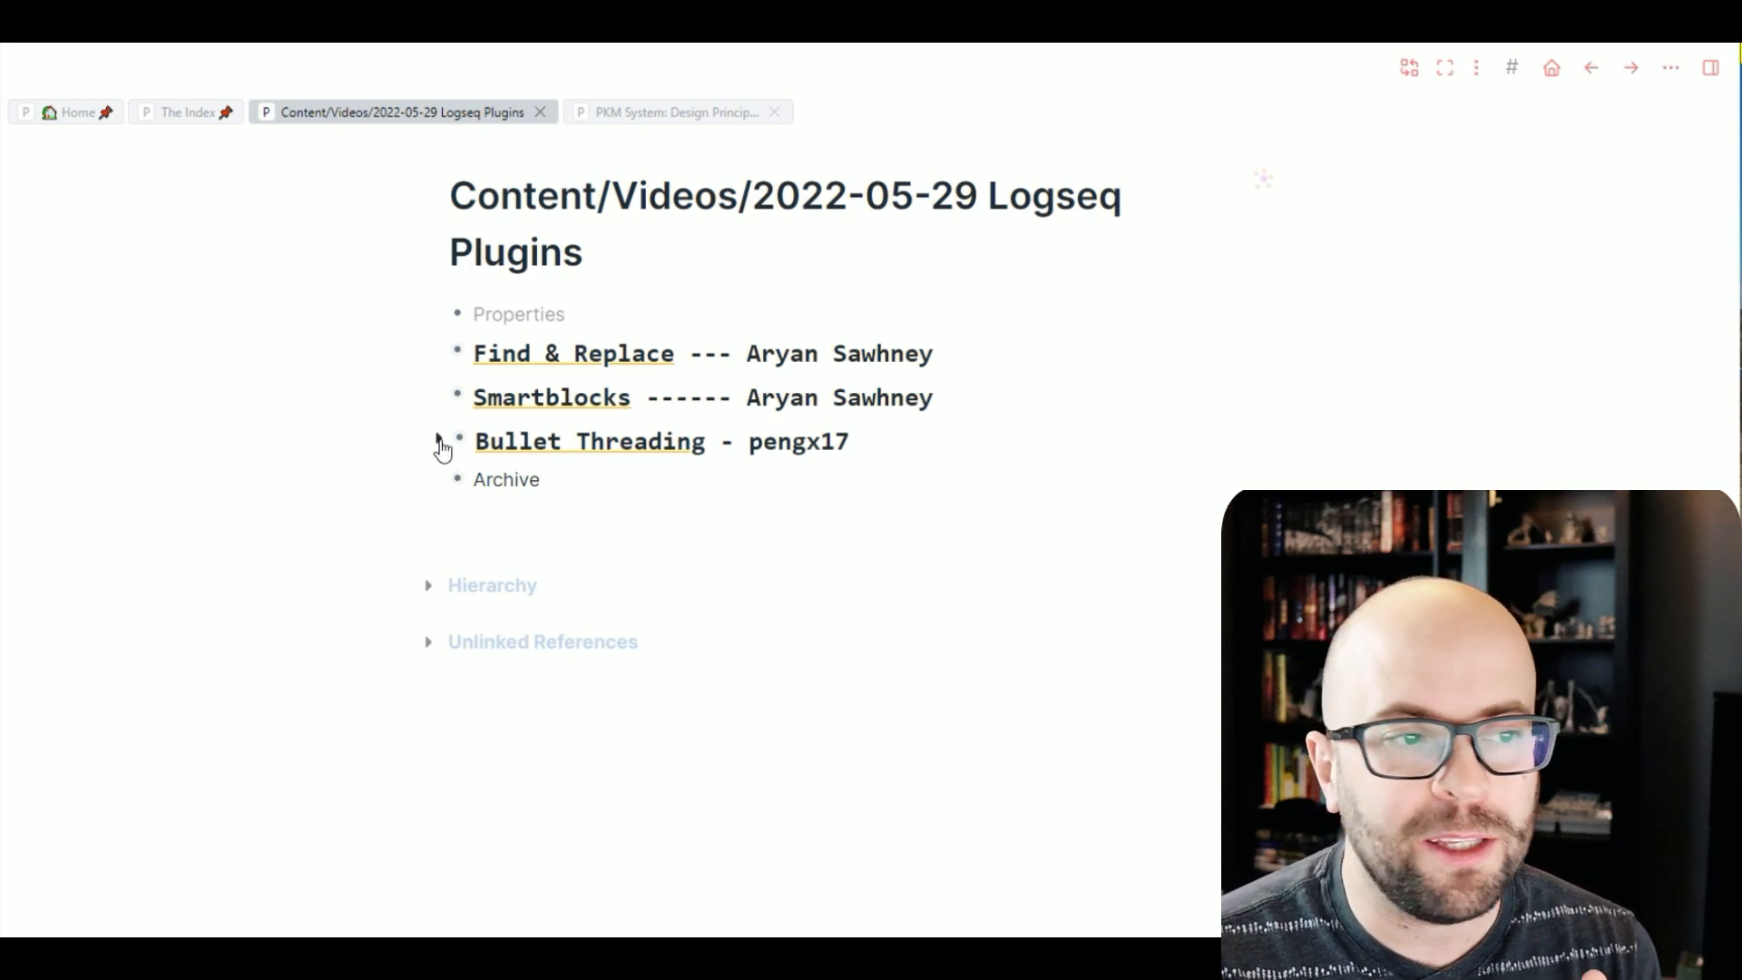
# Step: Expand the Bullet Threading block and place the cursor in Parent, Child 1, Child 2 and Grandchild to examine the threading lines
pyautogui.click(439, 442)
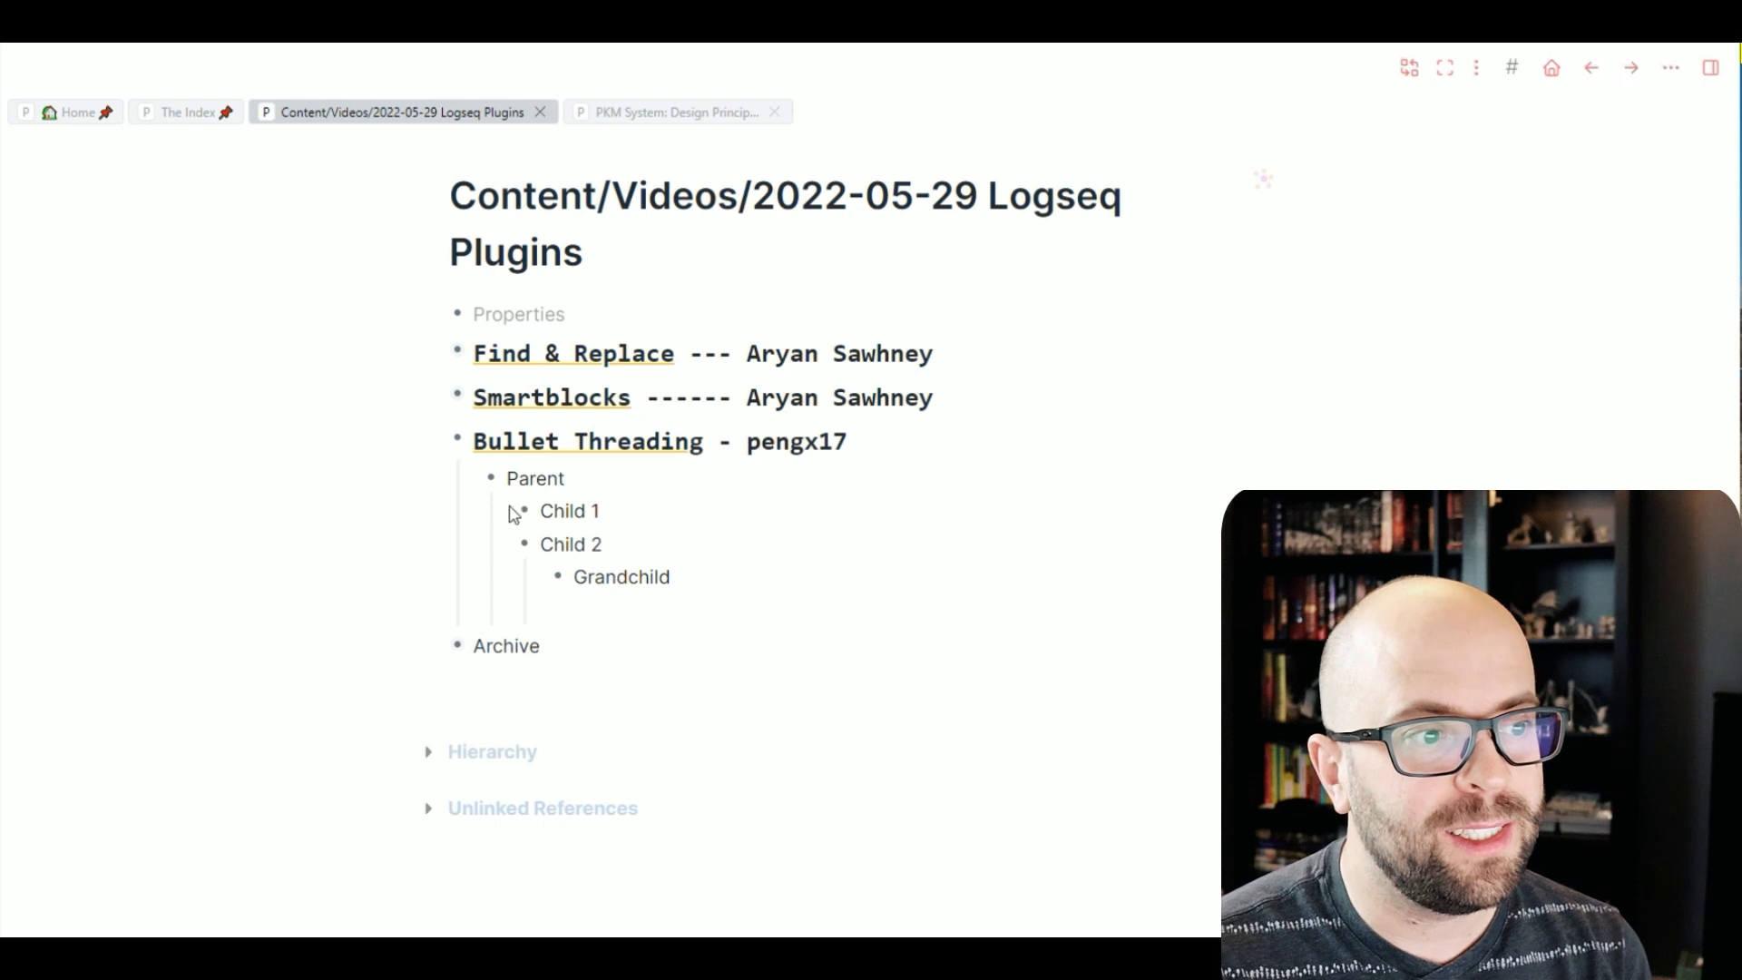
pyautogui.click(542, 478)
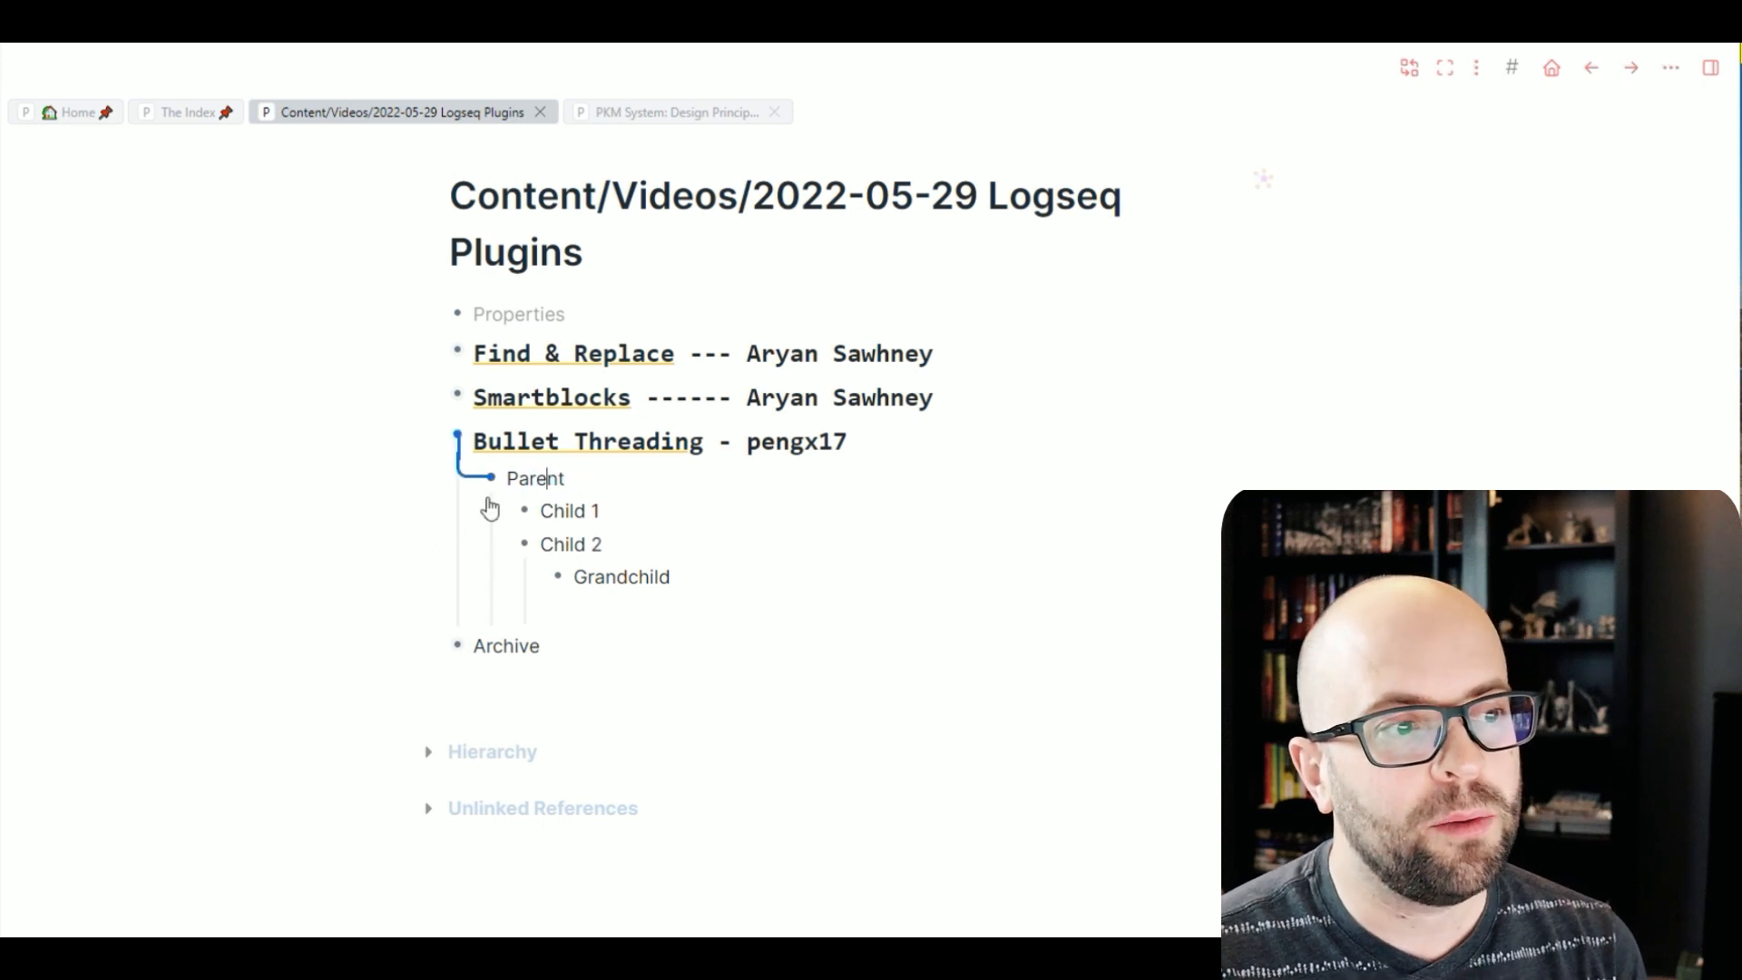
pyautogui.click(585, 511)
pyautogui.click(602, 544)
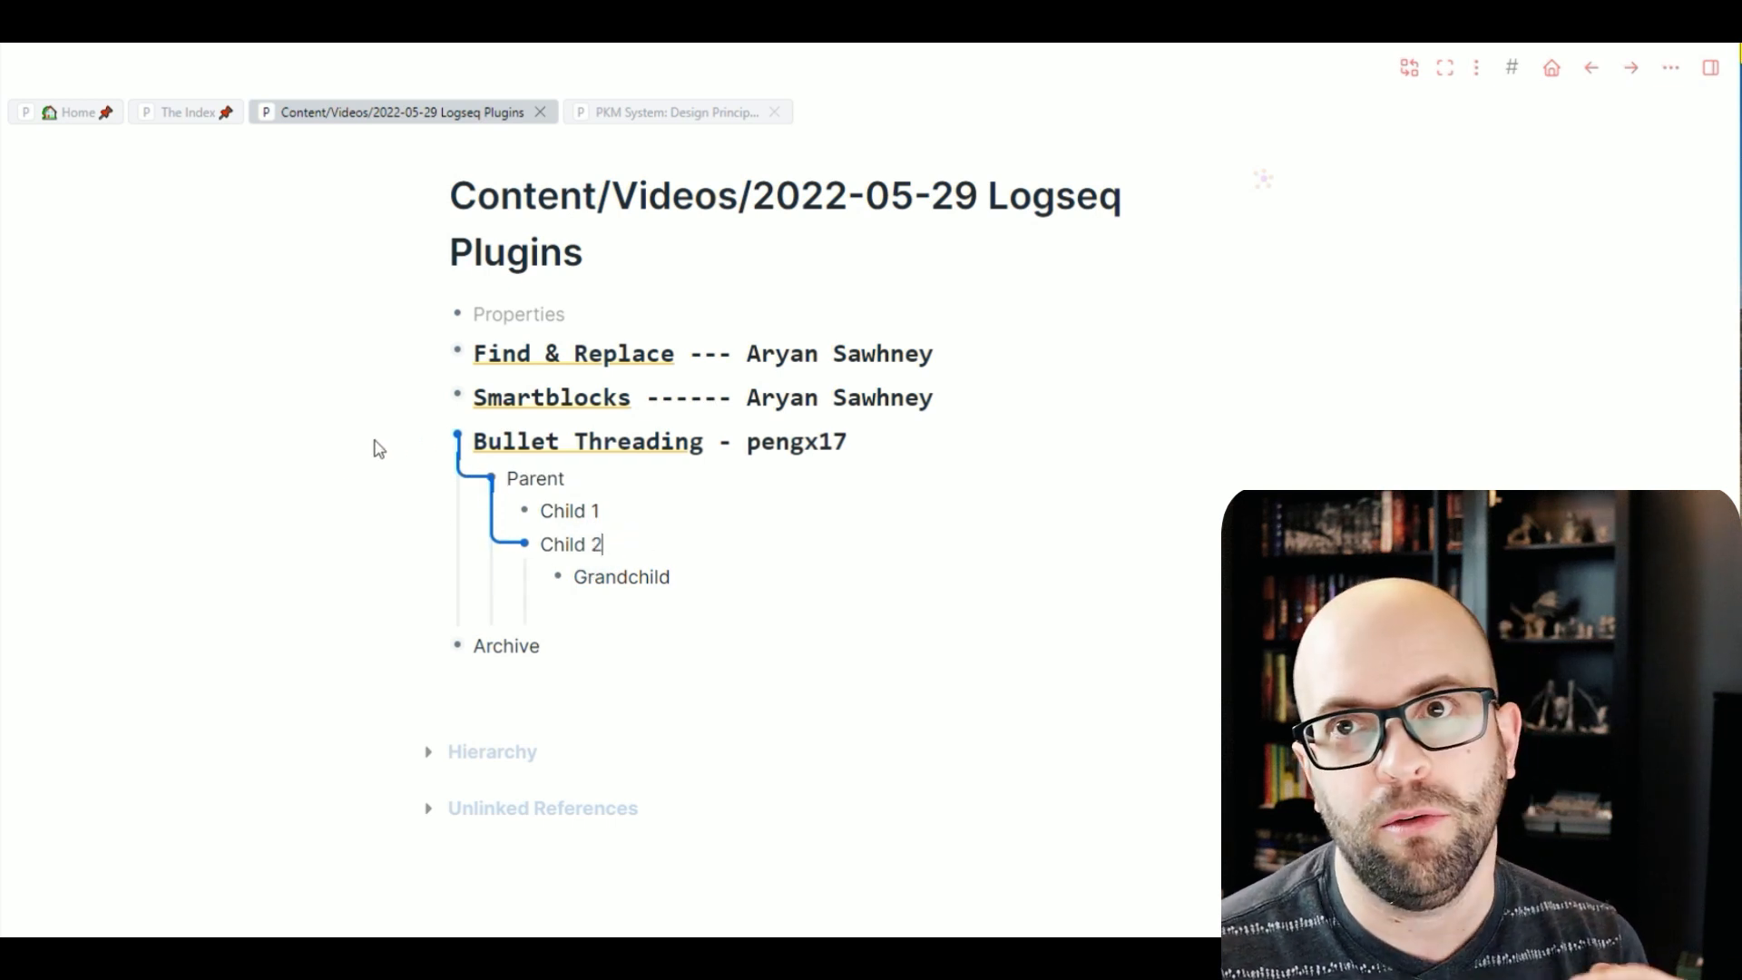
pyautogui.click(594, 545)
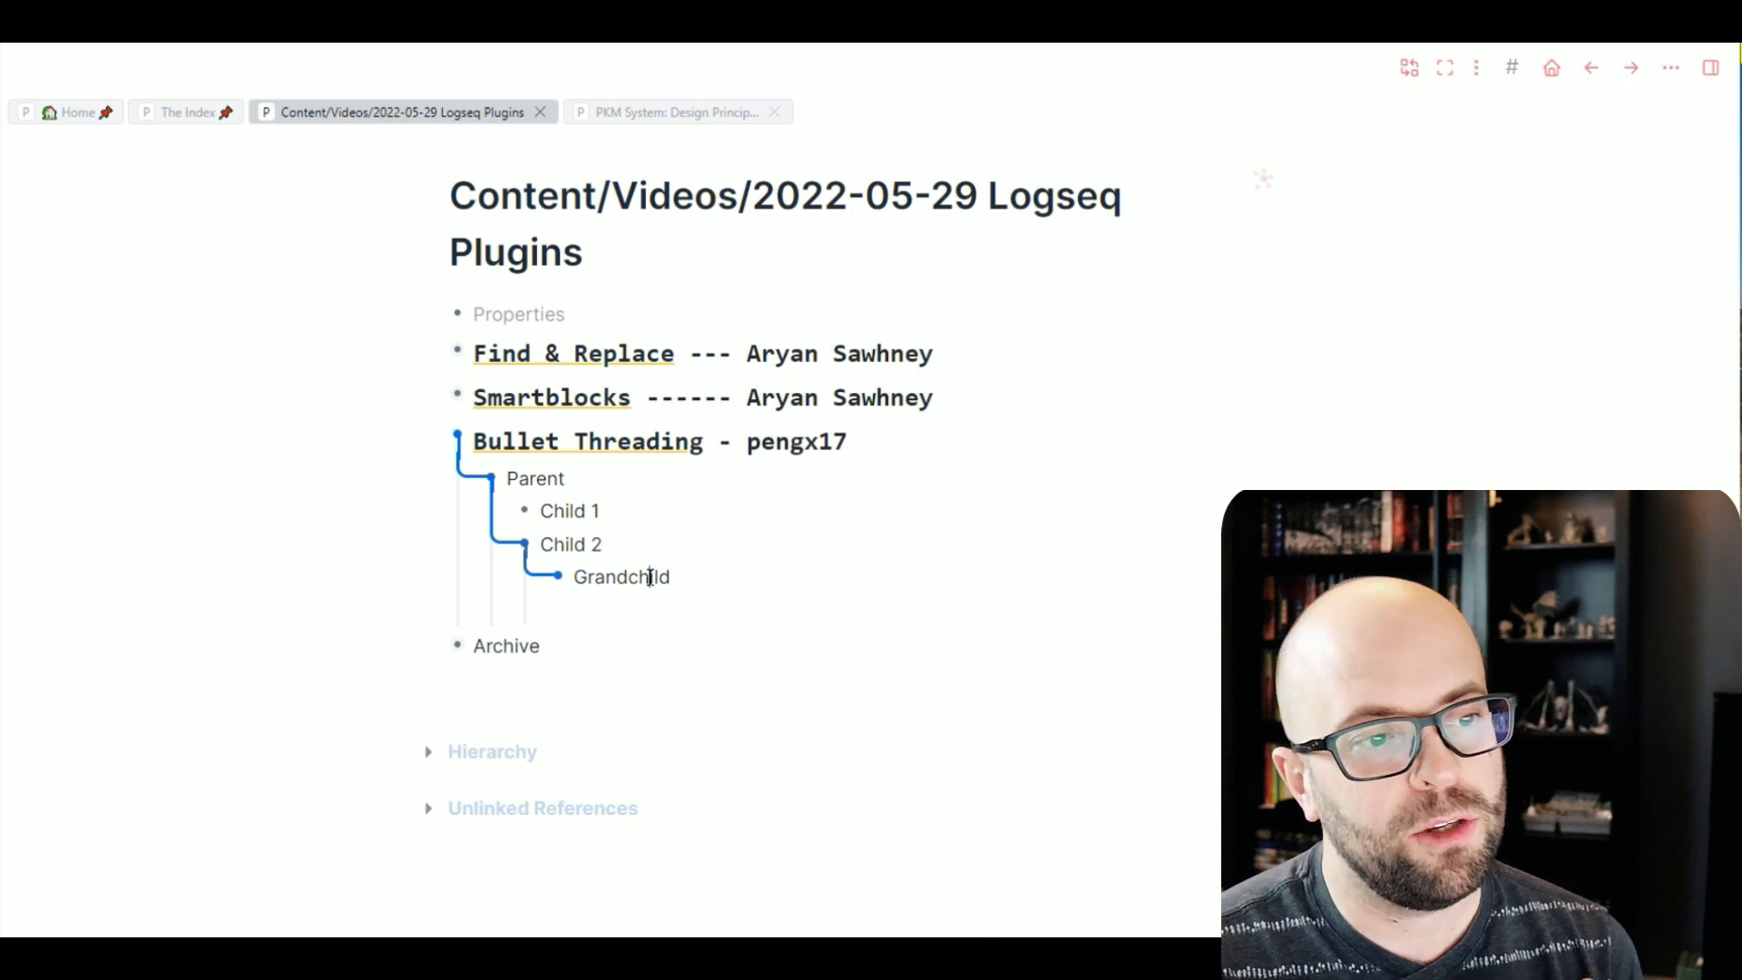
pyautogui.click(649, 576)
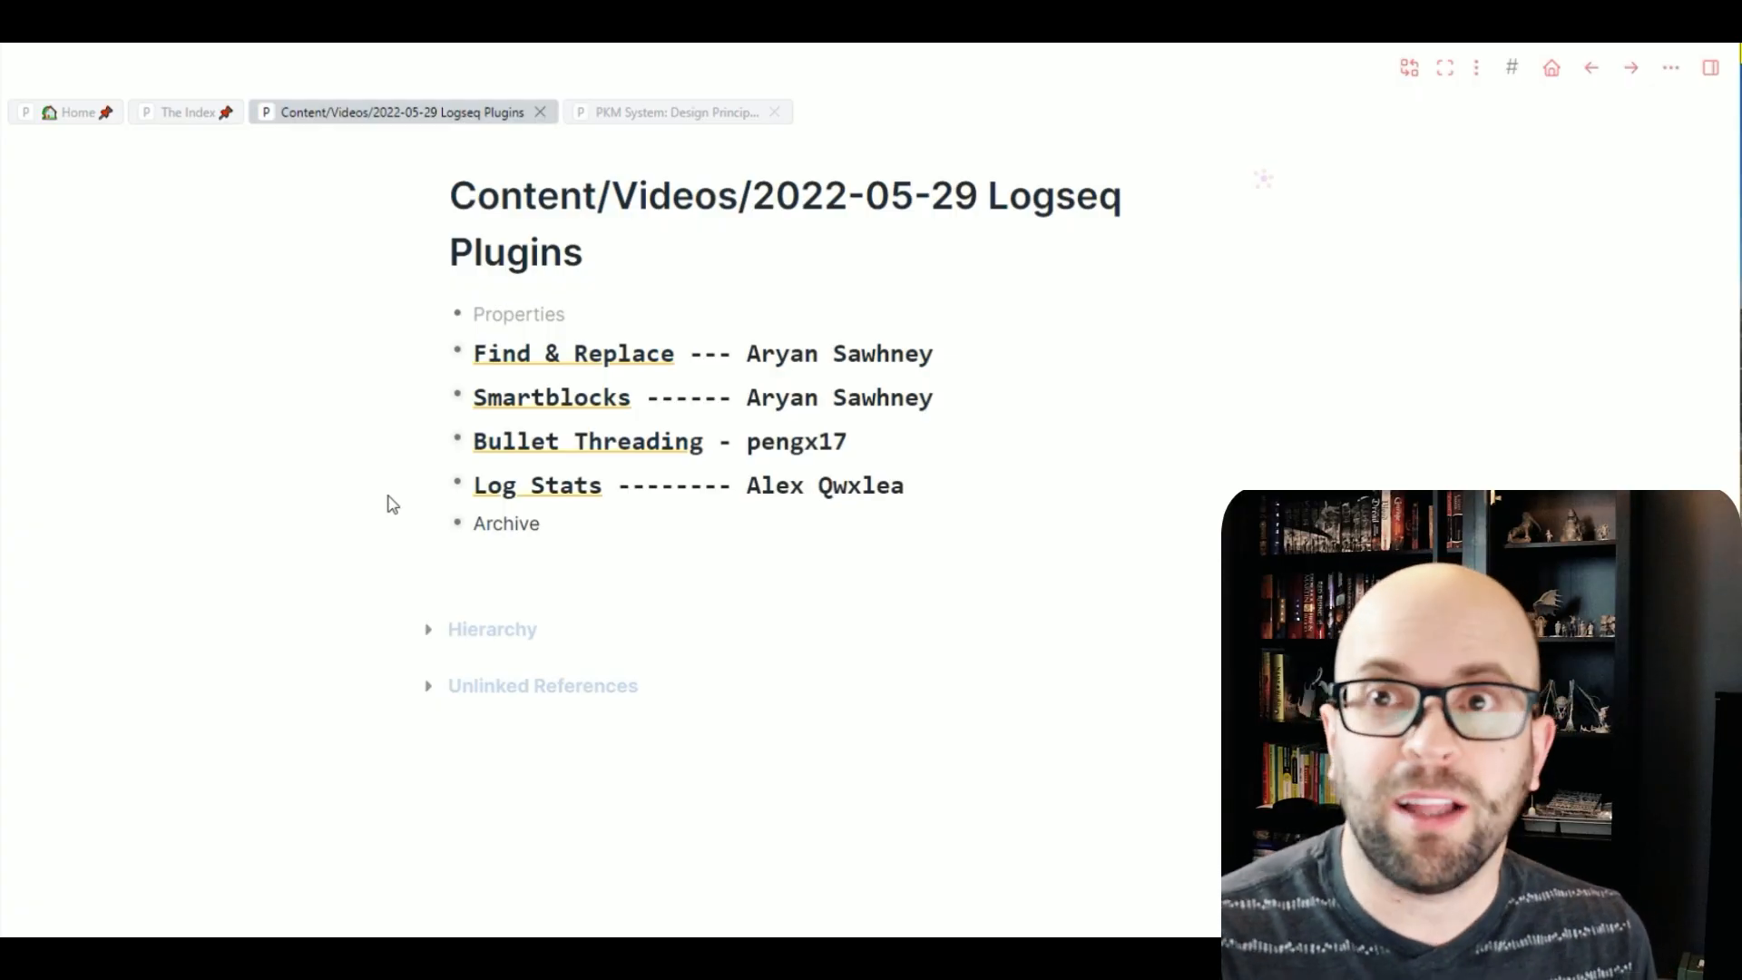
# Step: Insert the logstats graph statistics into the empty block under Log Stats and look through the report
pyautogui.click(433, 484)
pyautogui.click(527, 518)
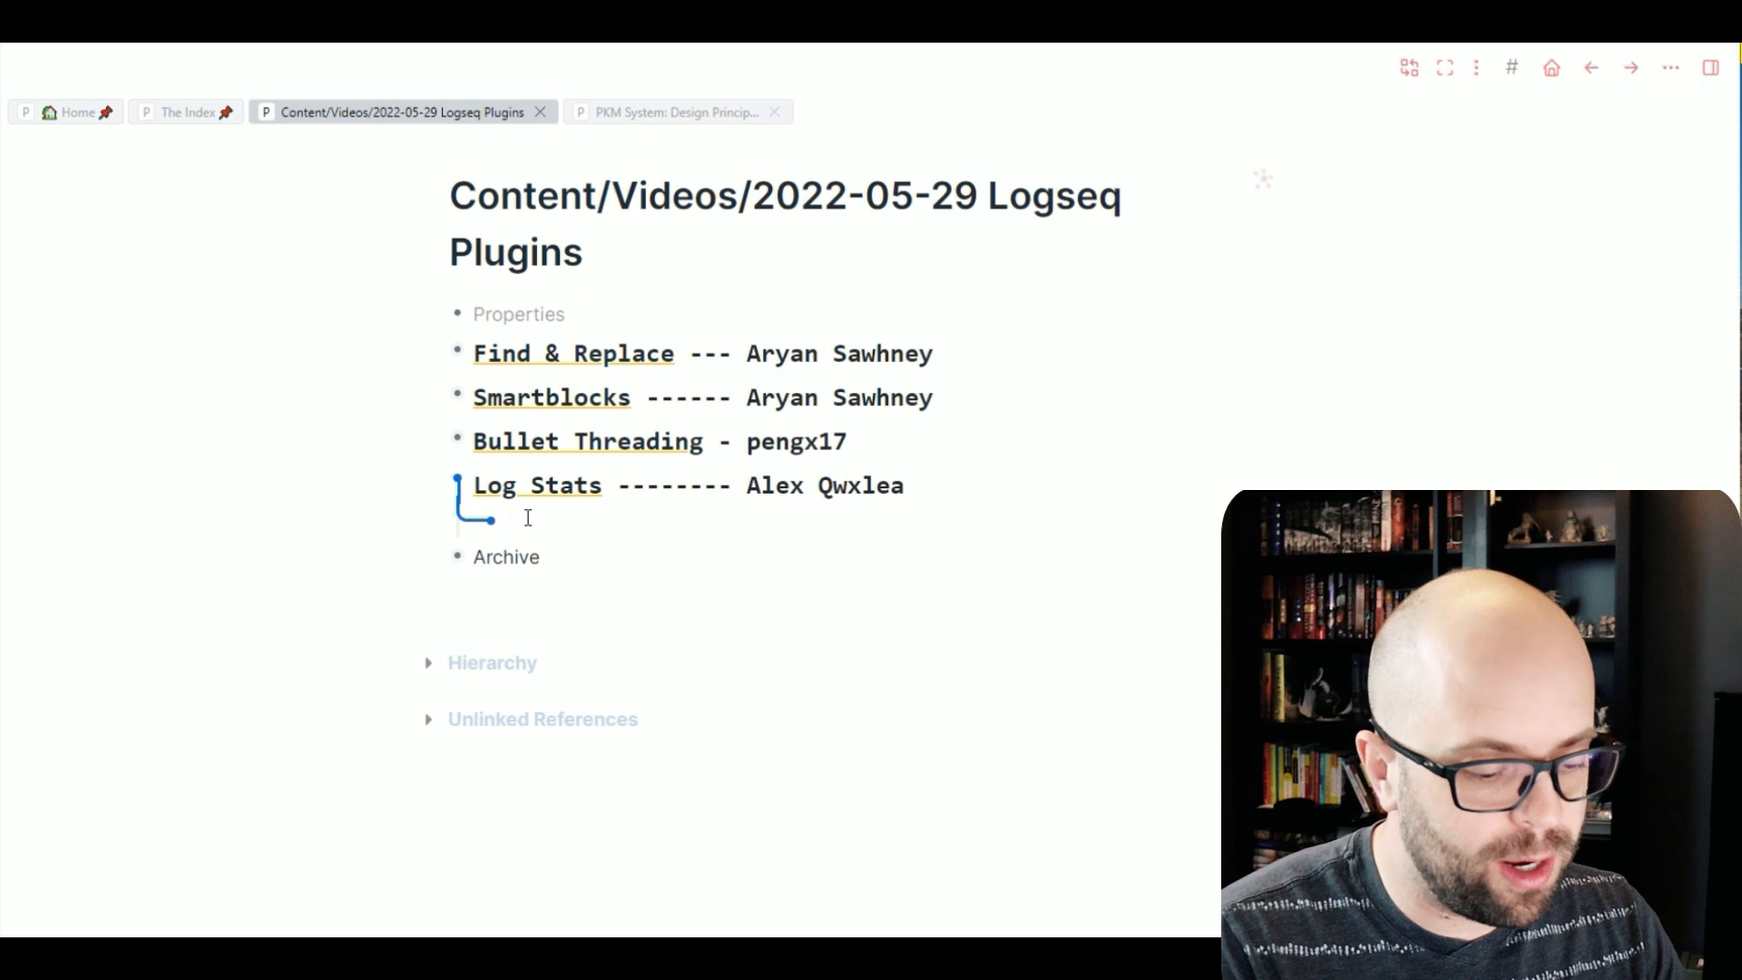
pyautogui.write('/log')
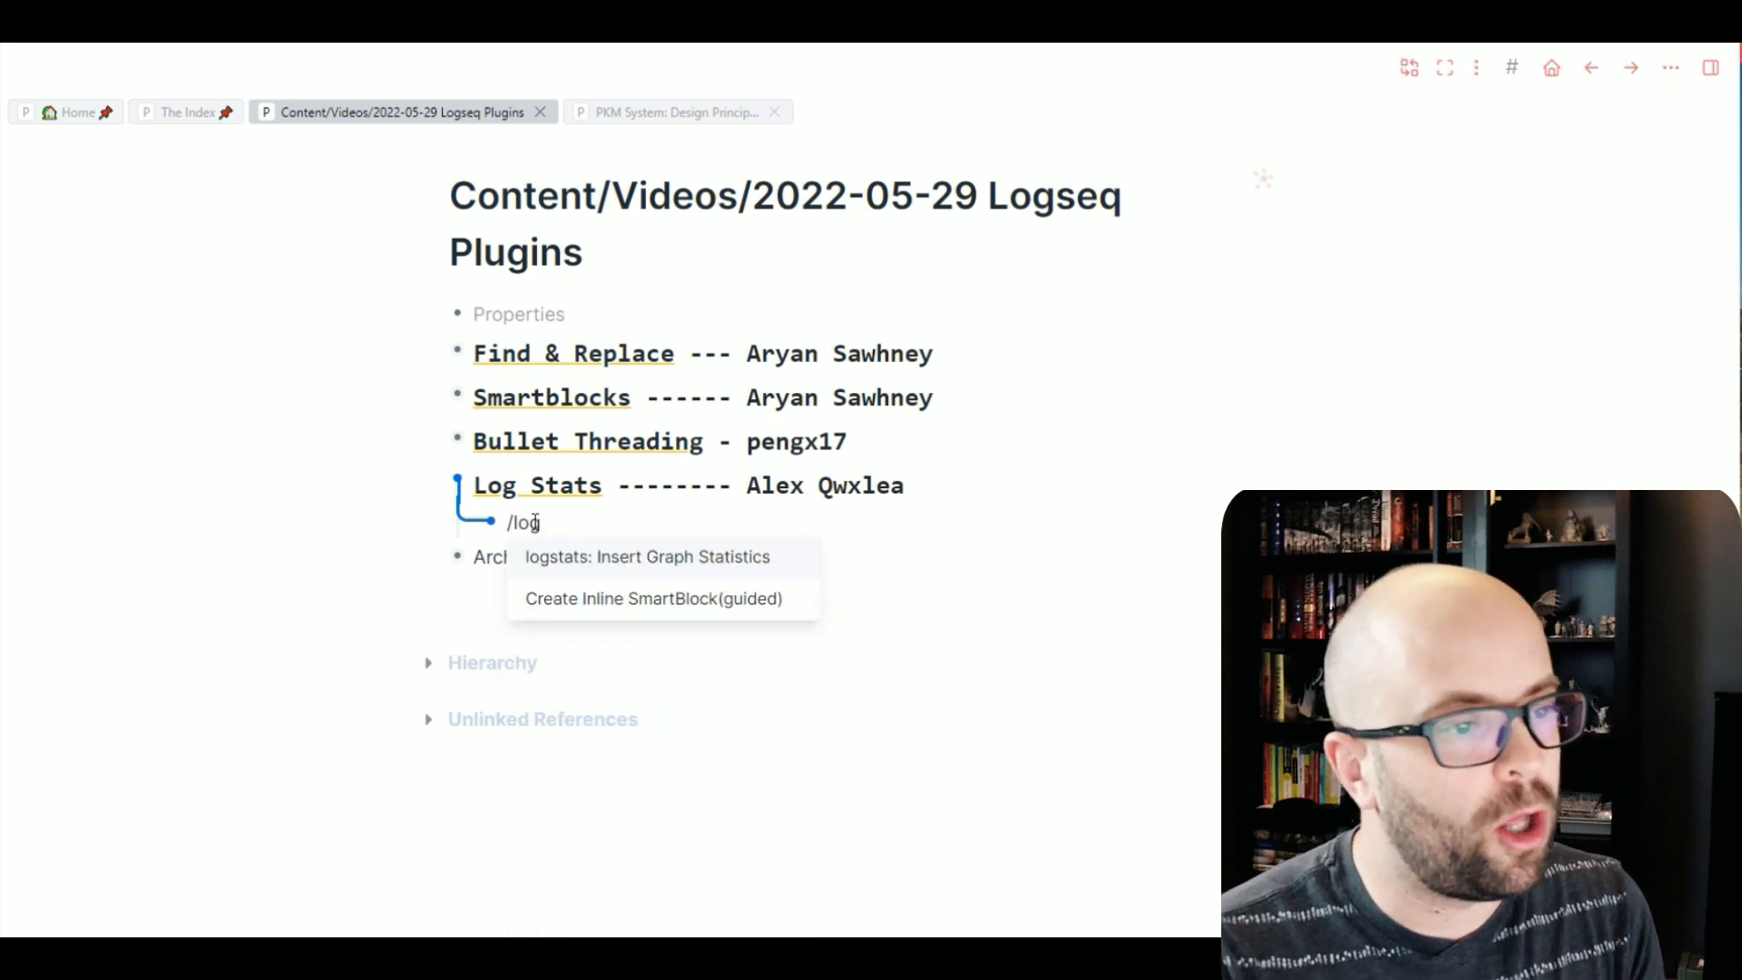
pyautogui.click(644, 557)
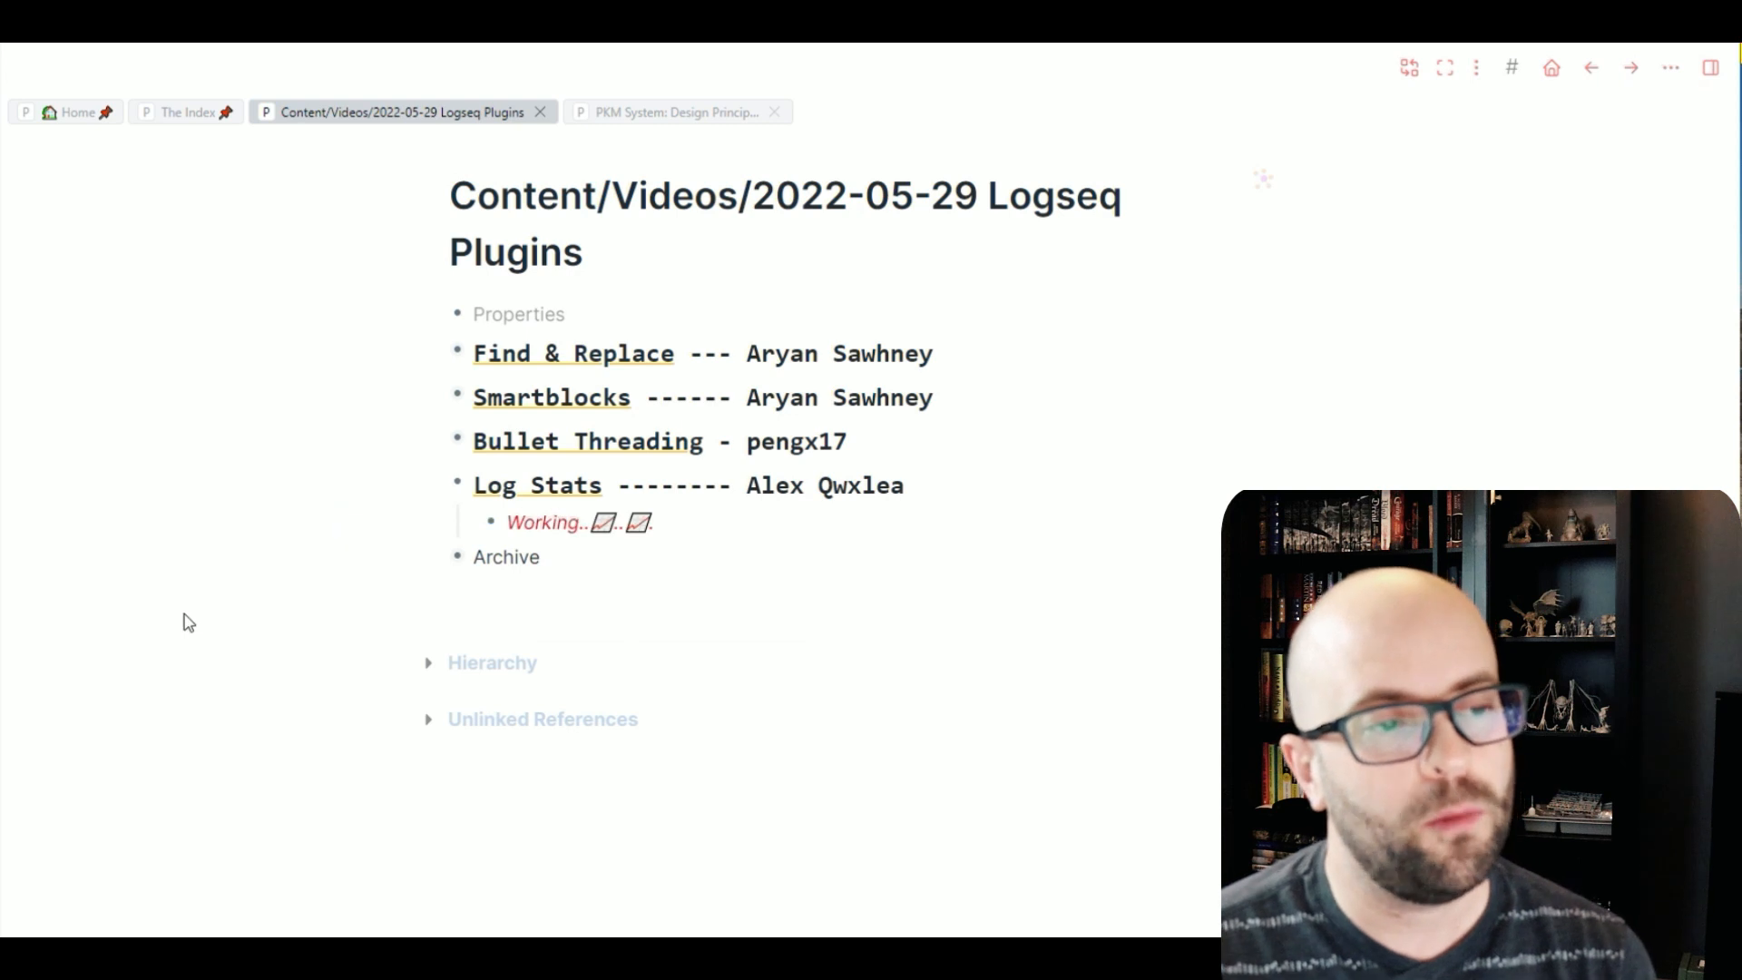
pyautogui.scroll(-3, 964, 616)
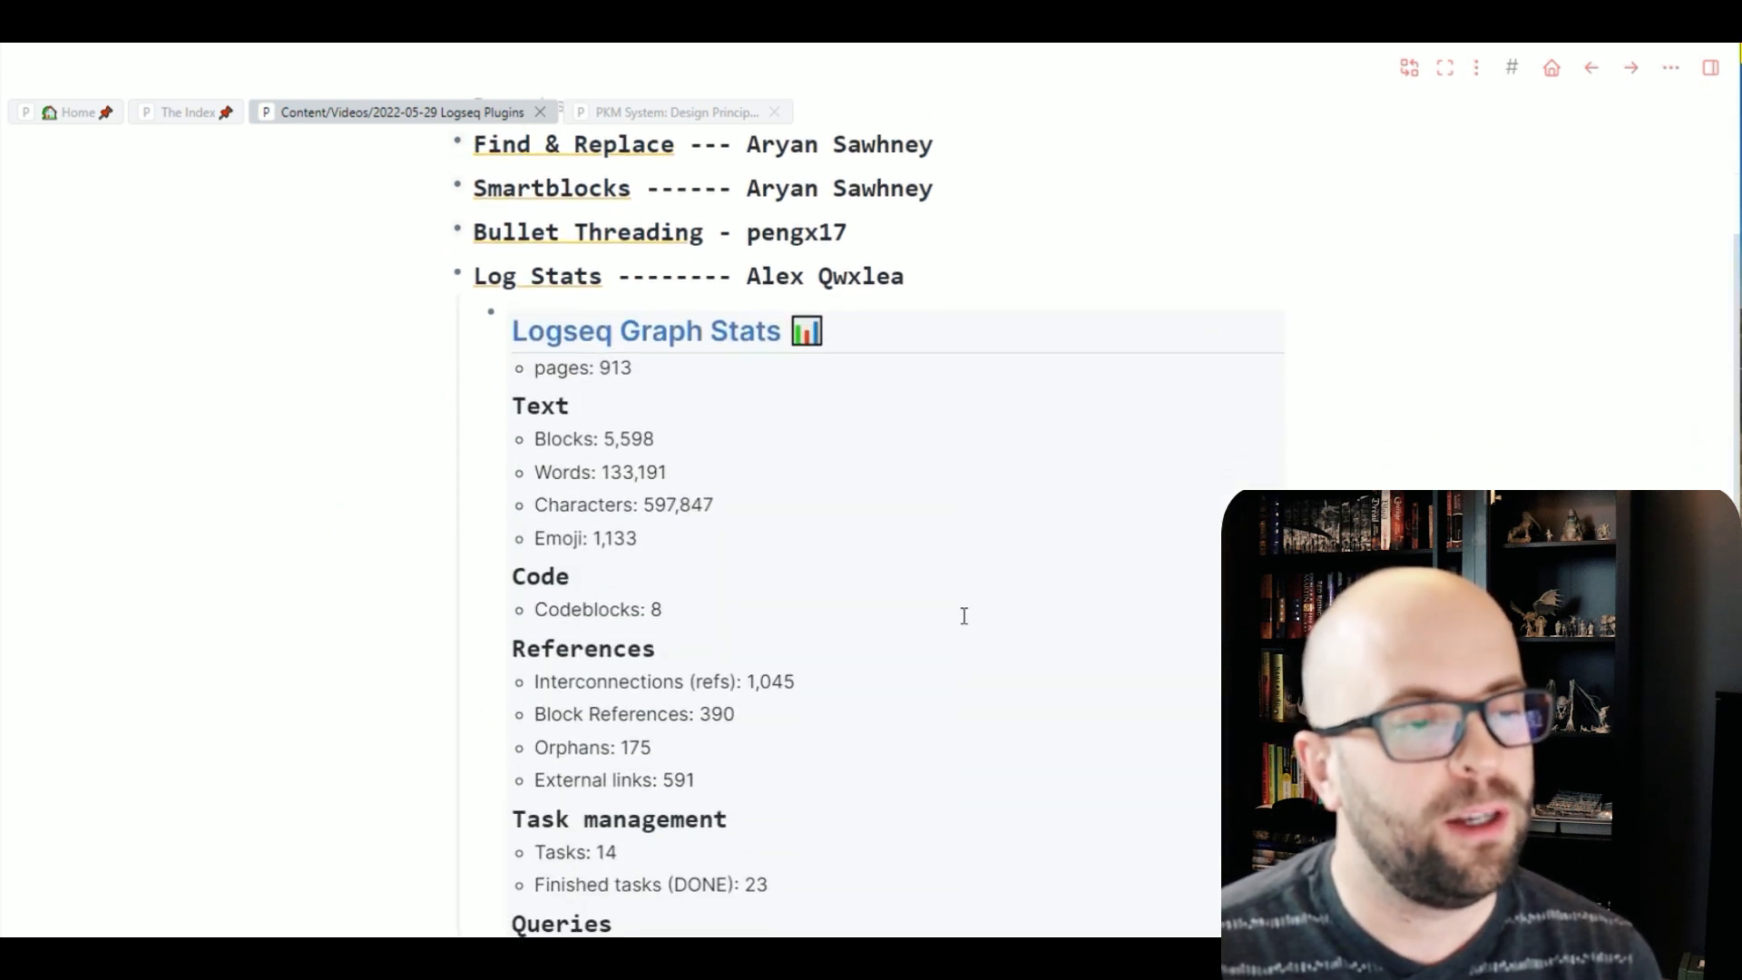
pyautogui.scroll(-2, 965, 585)
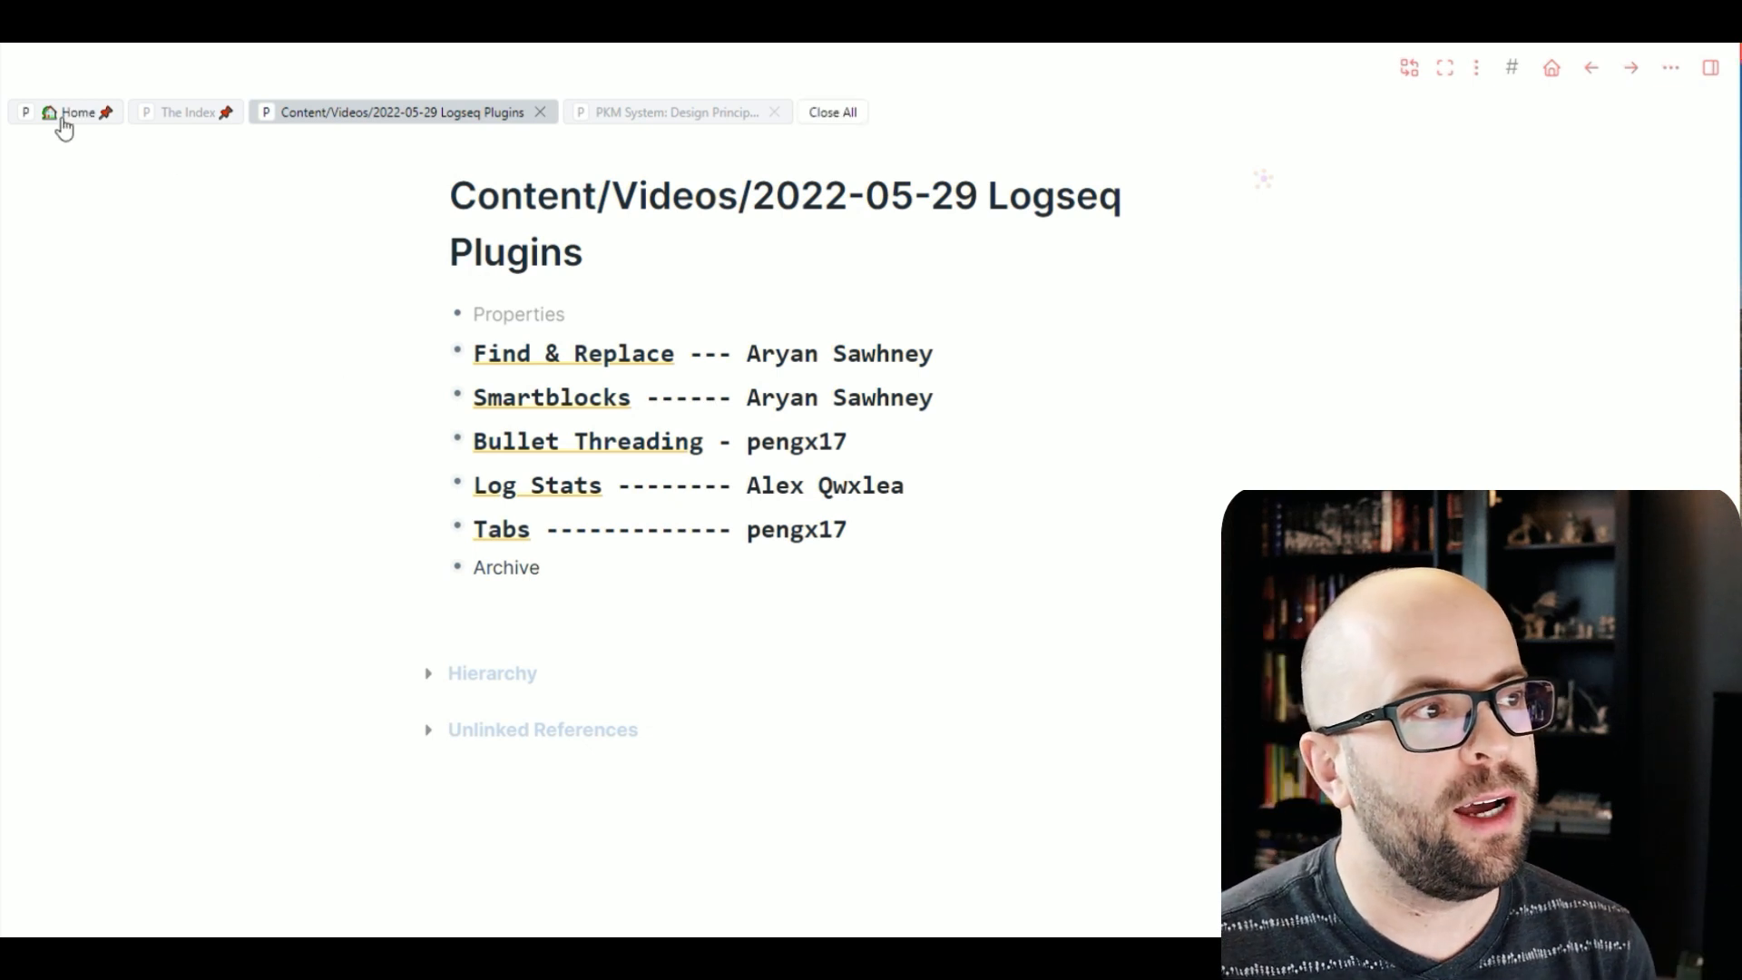
# Step: Switch between the PKM System, Logseq Plugins, The Index and Home page tabs, ending on the Logseq Plugins page
pyautogui.click(653, 114)
pyautogui.click(388, 111)
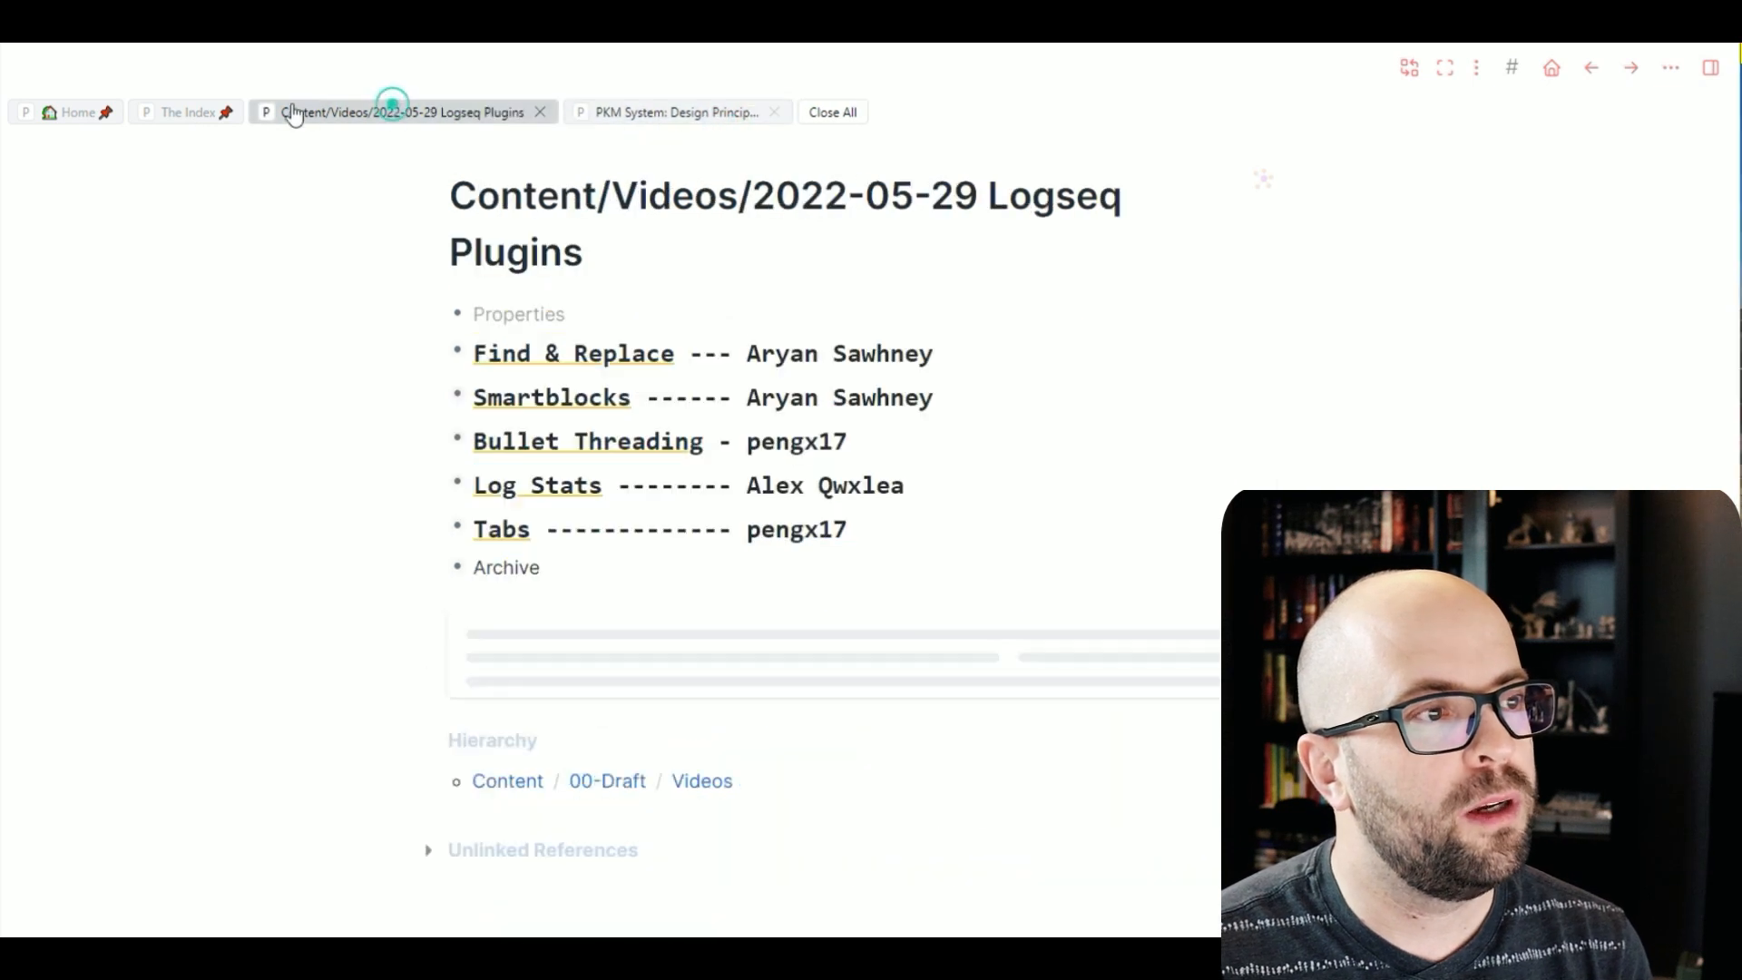
pyautogui.click(187, 116)
pyautogui.click(78, 116)
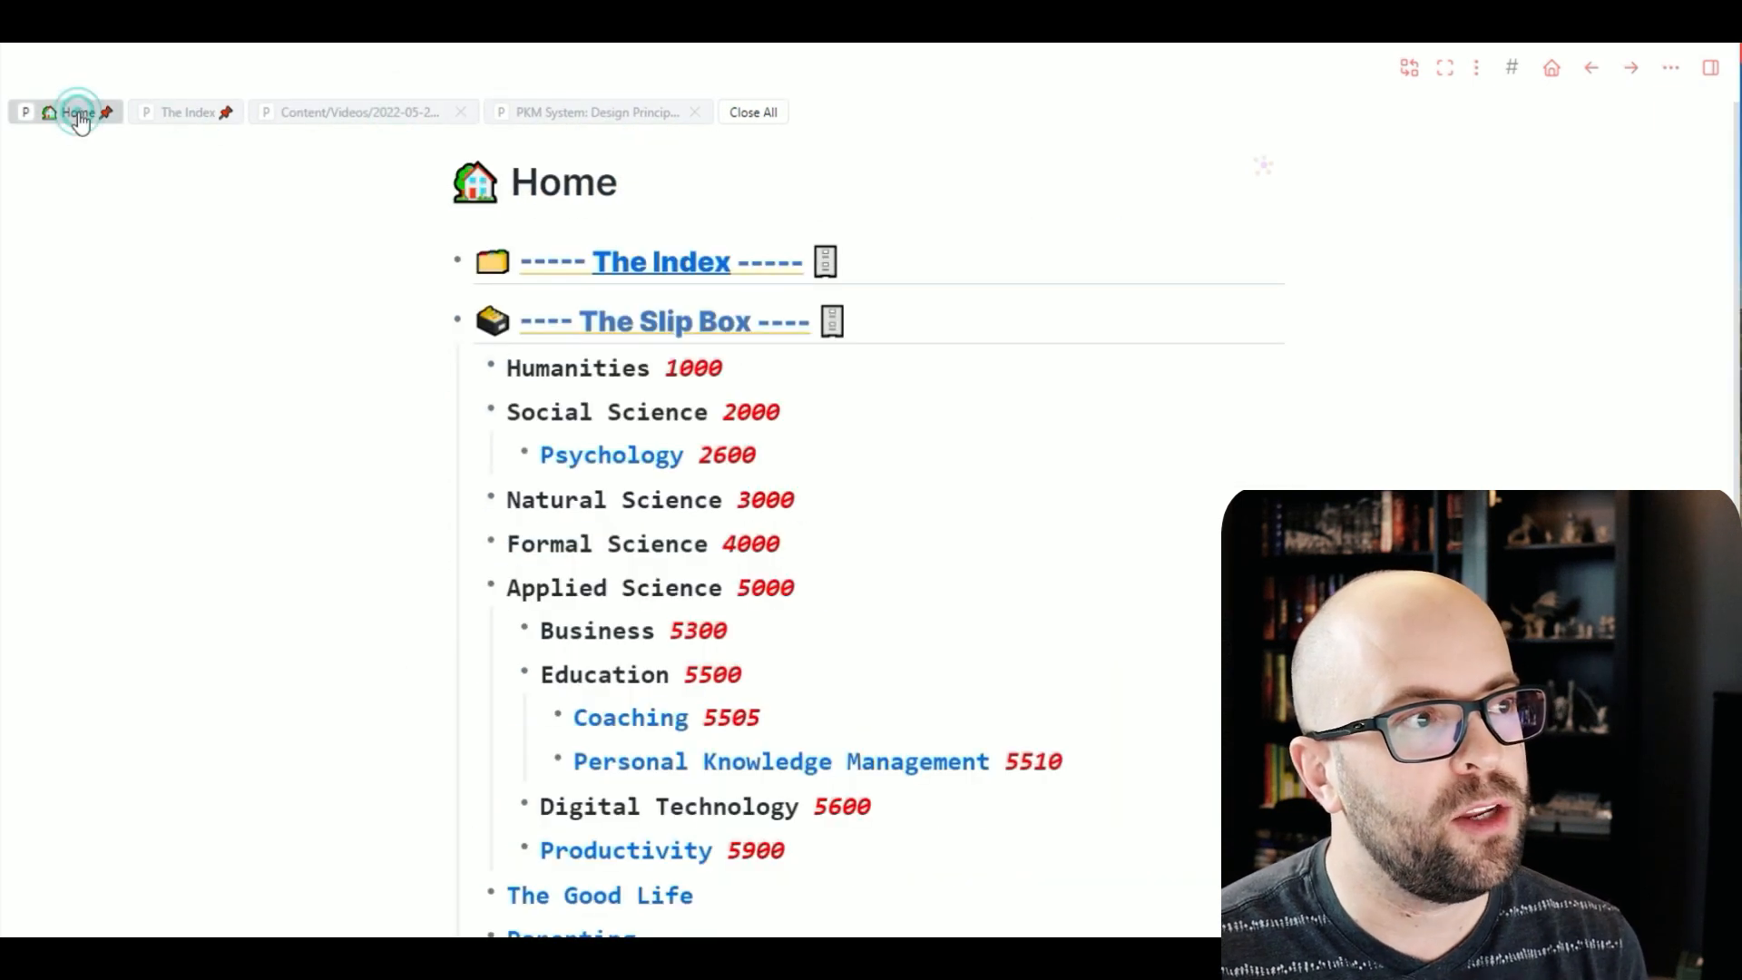
pyautogui.click(354, 116)
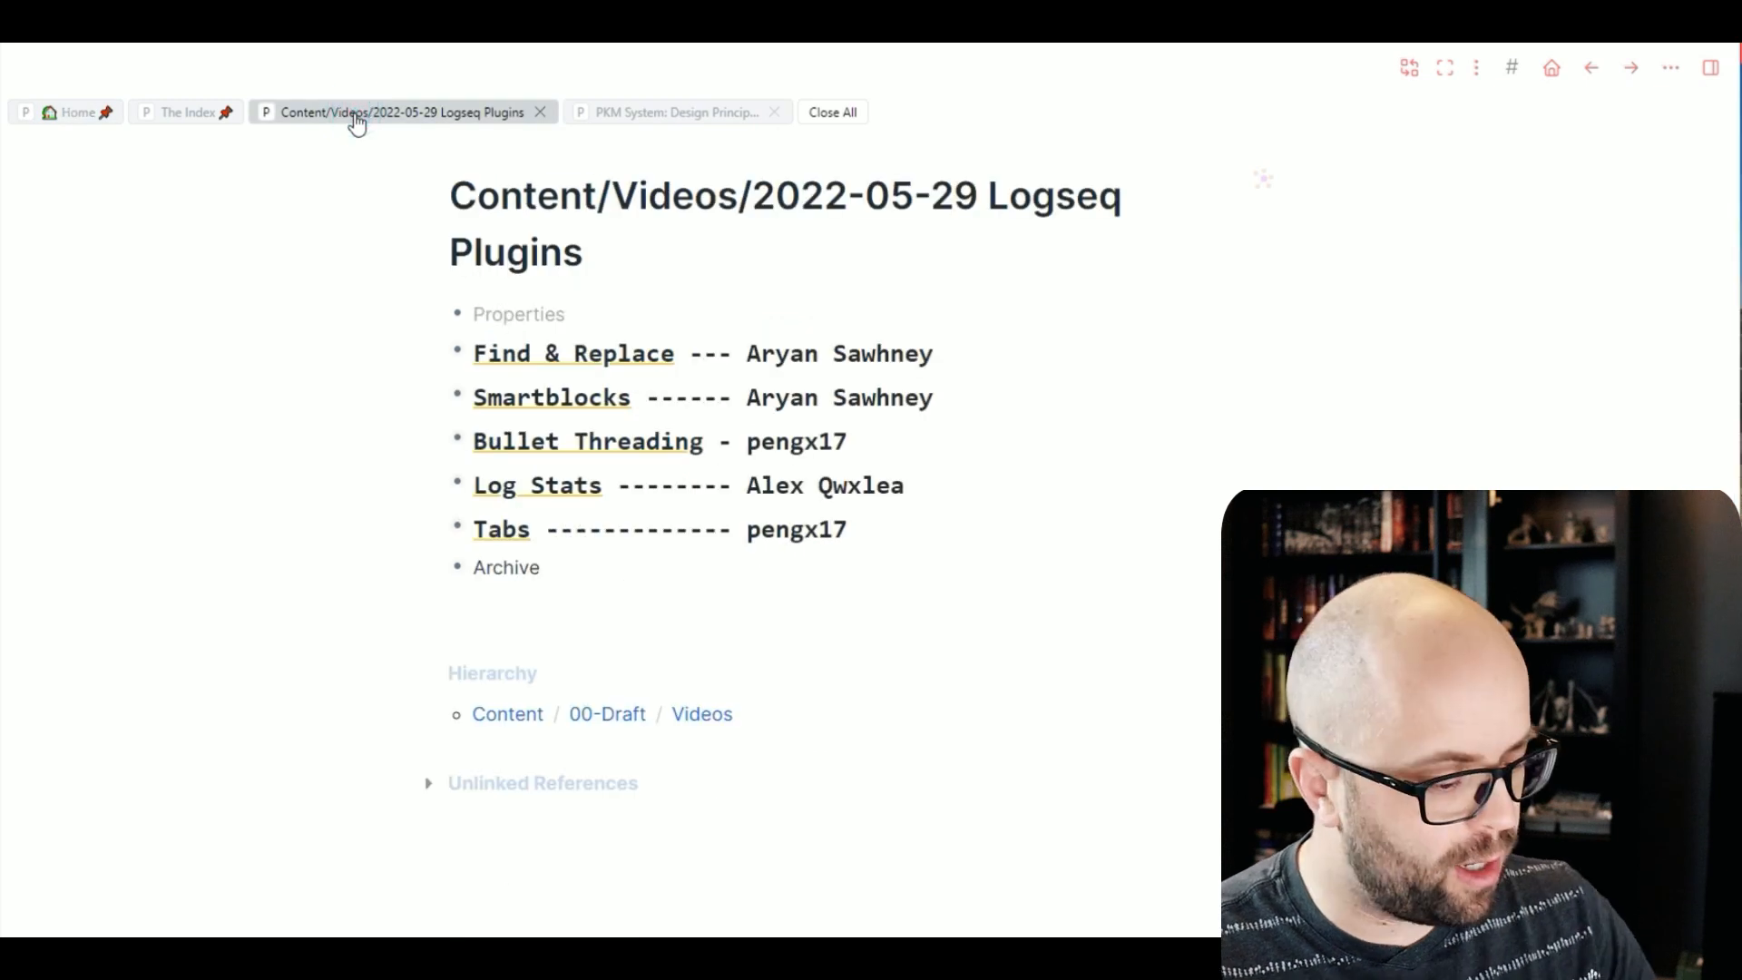
# Step: Pin and unpin the Logseq Plugins page tab, and cycle forward through the open tabs
pyautogui.doubleClick(357, 121)
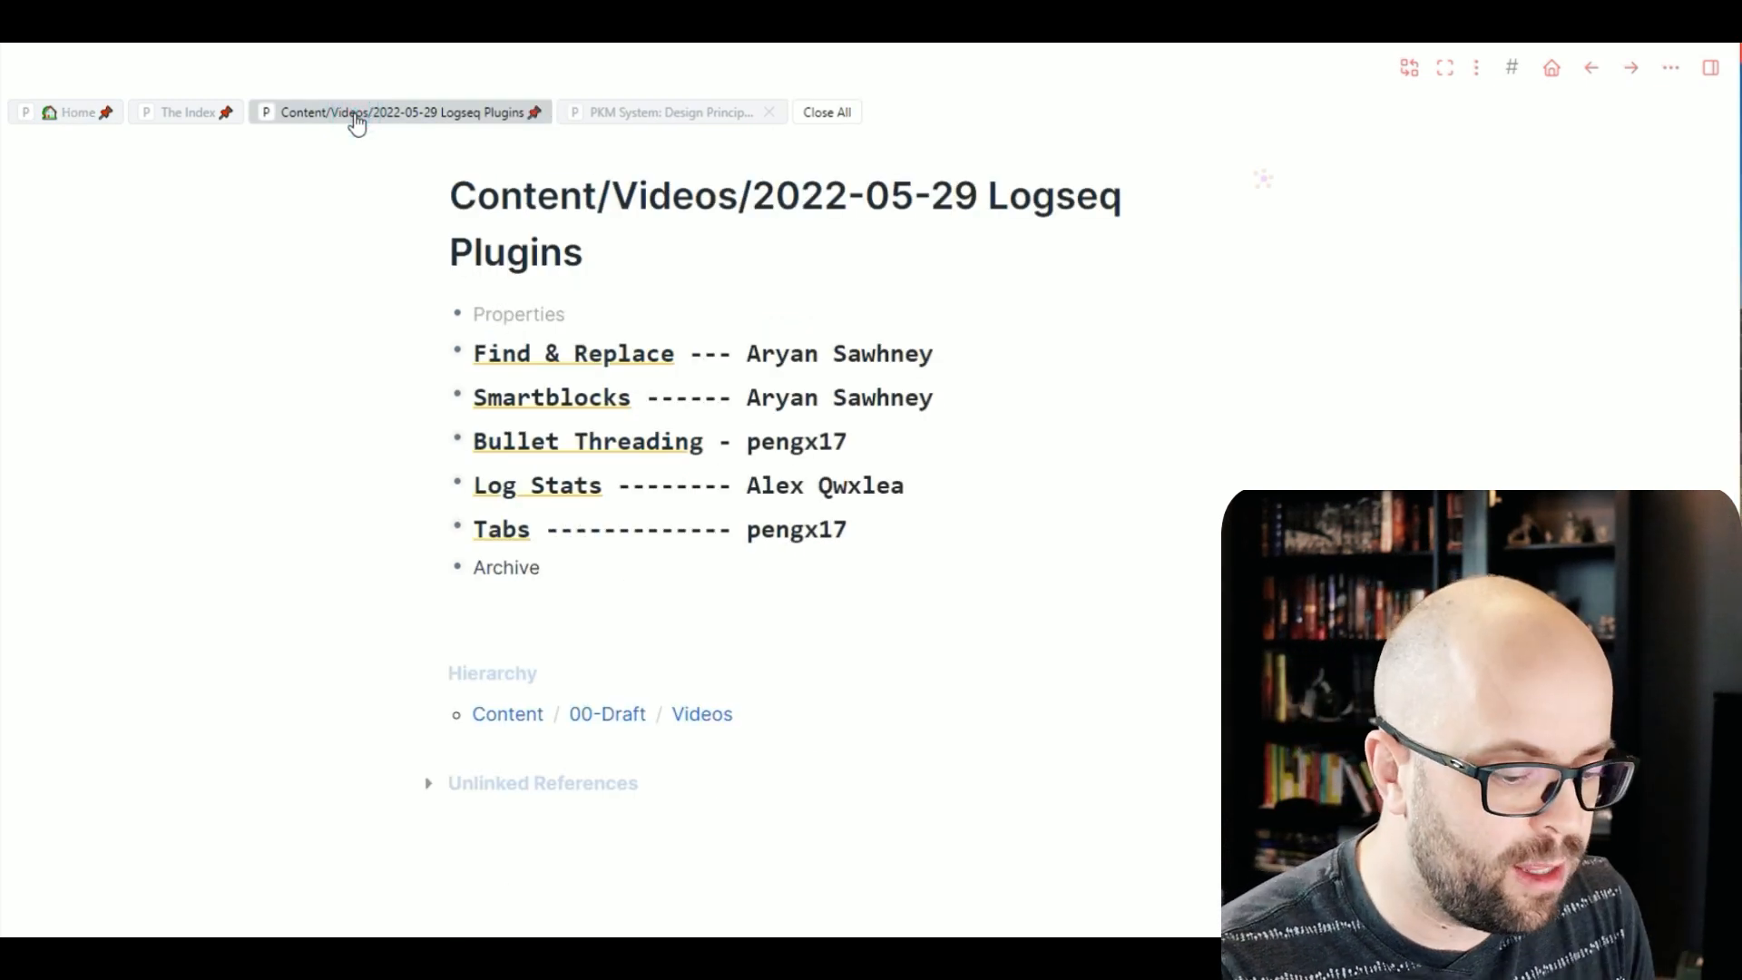
pyautogui.doubleClick(357, 123)
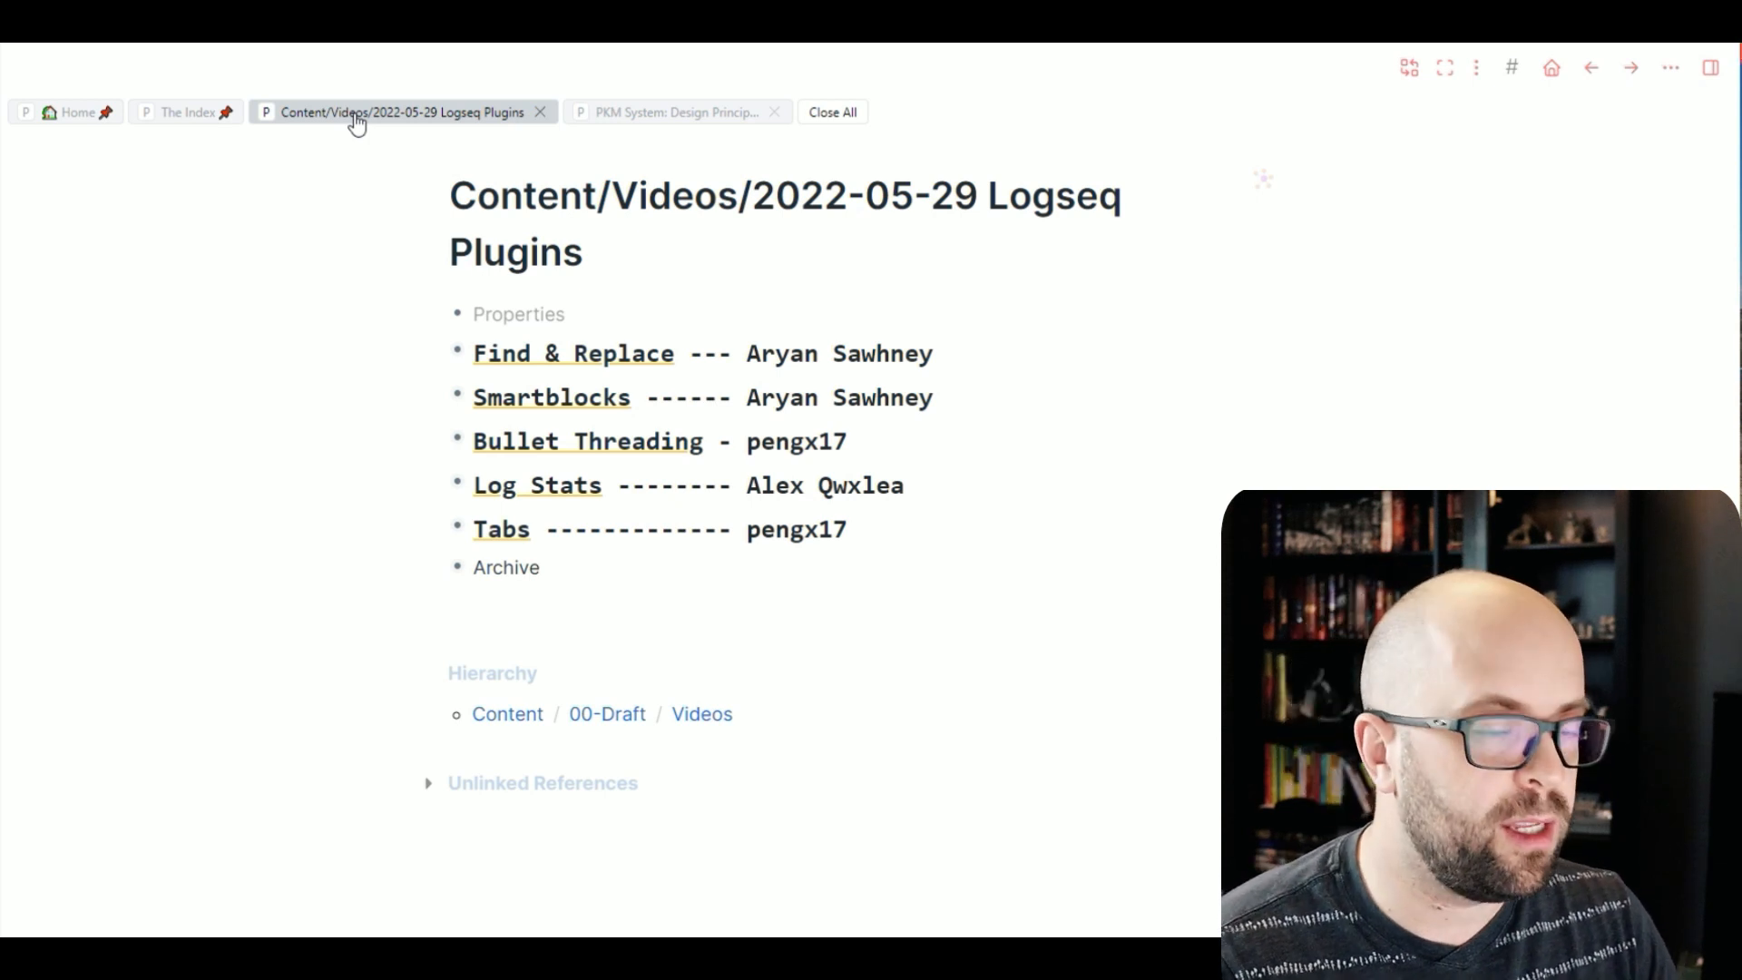
pyautogui.hotkey('ctrl', 'Tab')
pyautogui.hotkey('ctrl', 'Tab')
pyautogui.hotkey('ctrl', 'Tab')
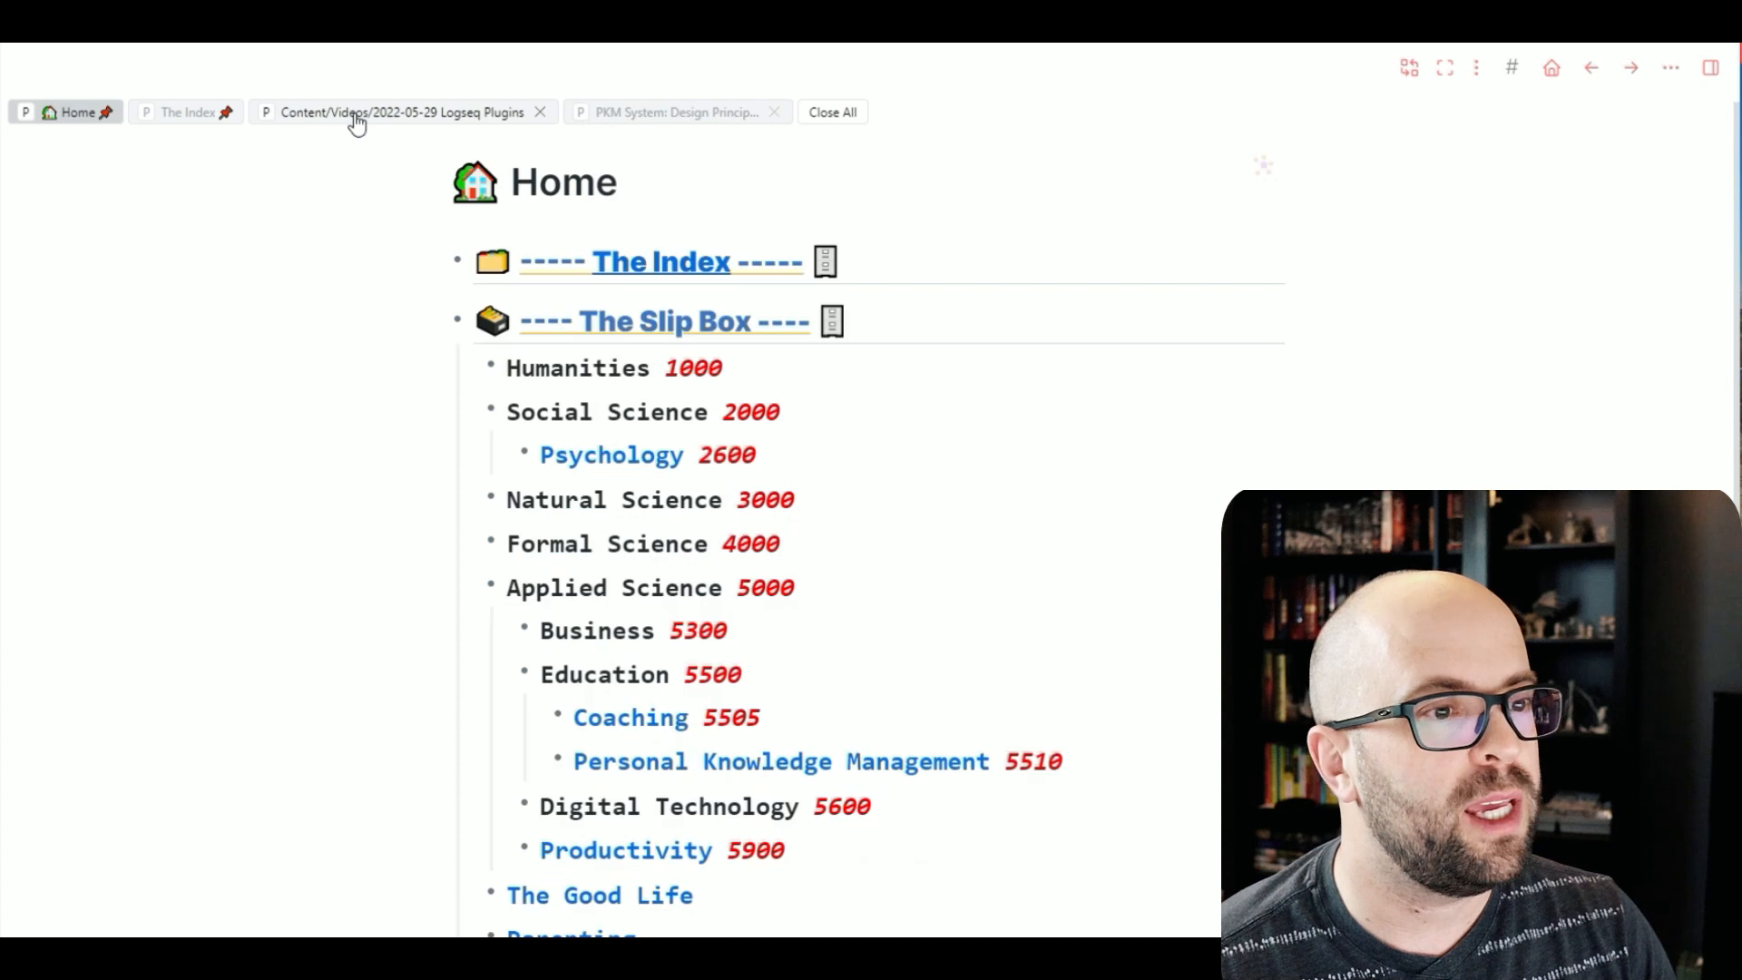
pyautogui.hotkey('ctrl', 'Tab')
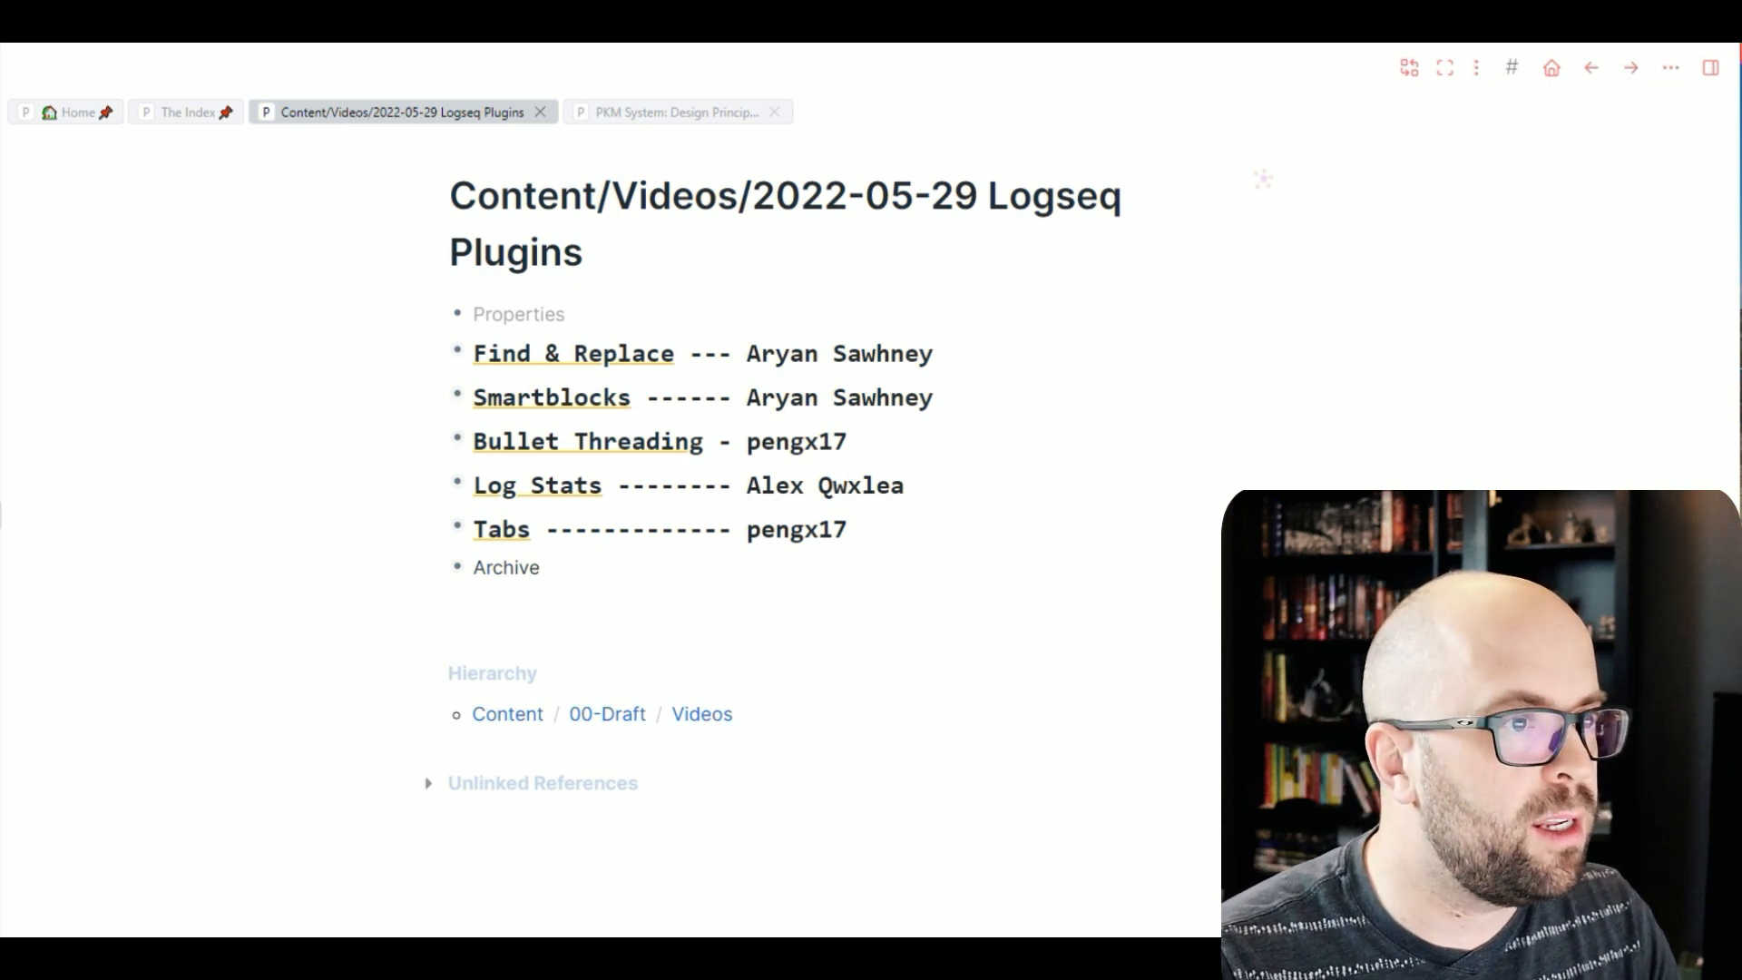
# Step: Open the Logseq Templates page in the sidebar and close it again
pyautogui.press('t')
pyautogui.press('r')
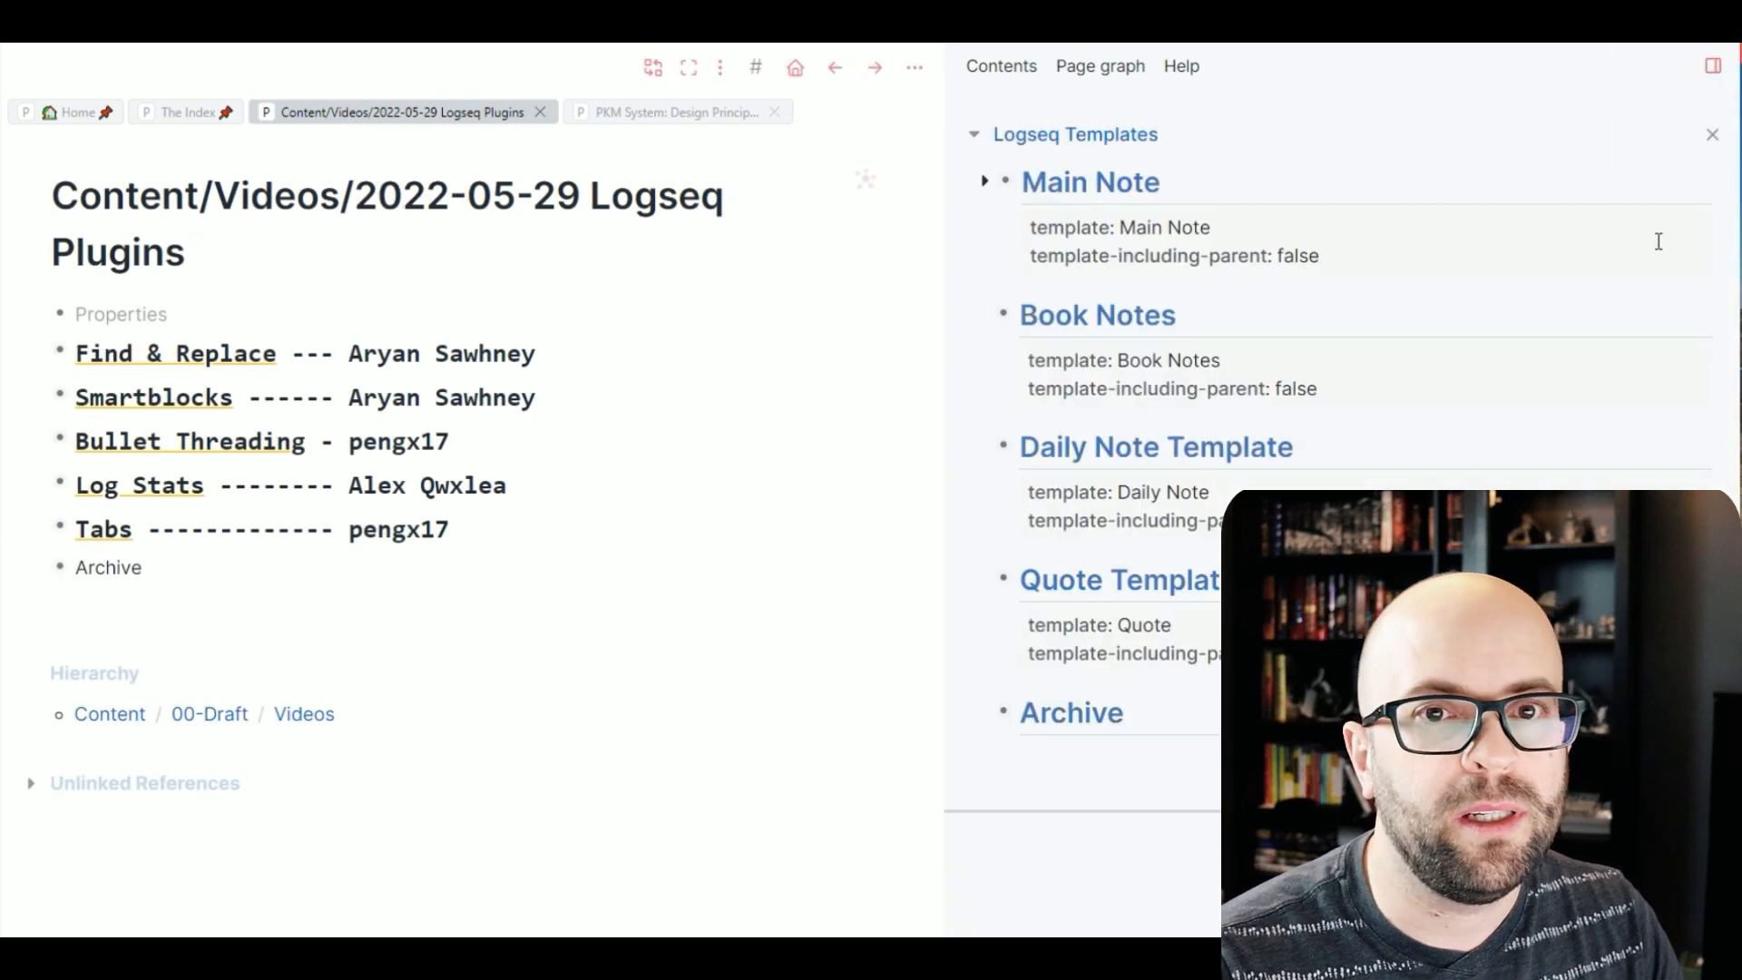
pyautogui.click(1712, 136)
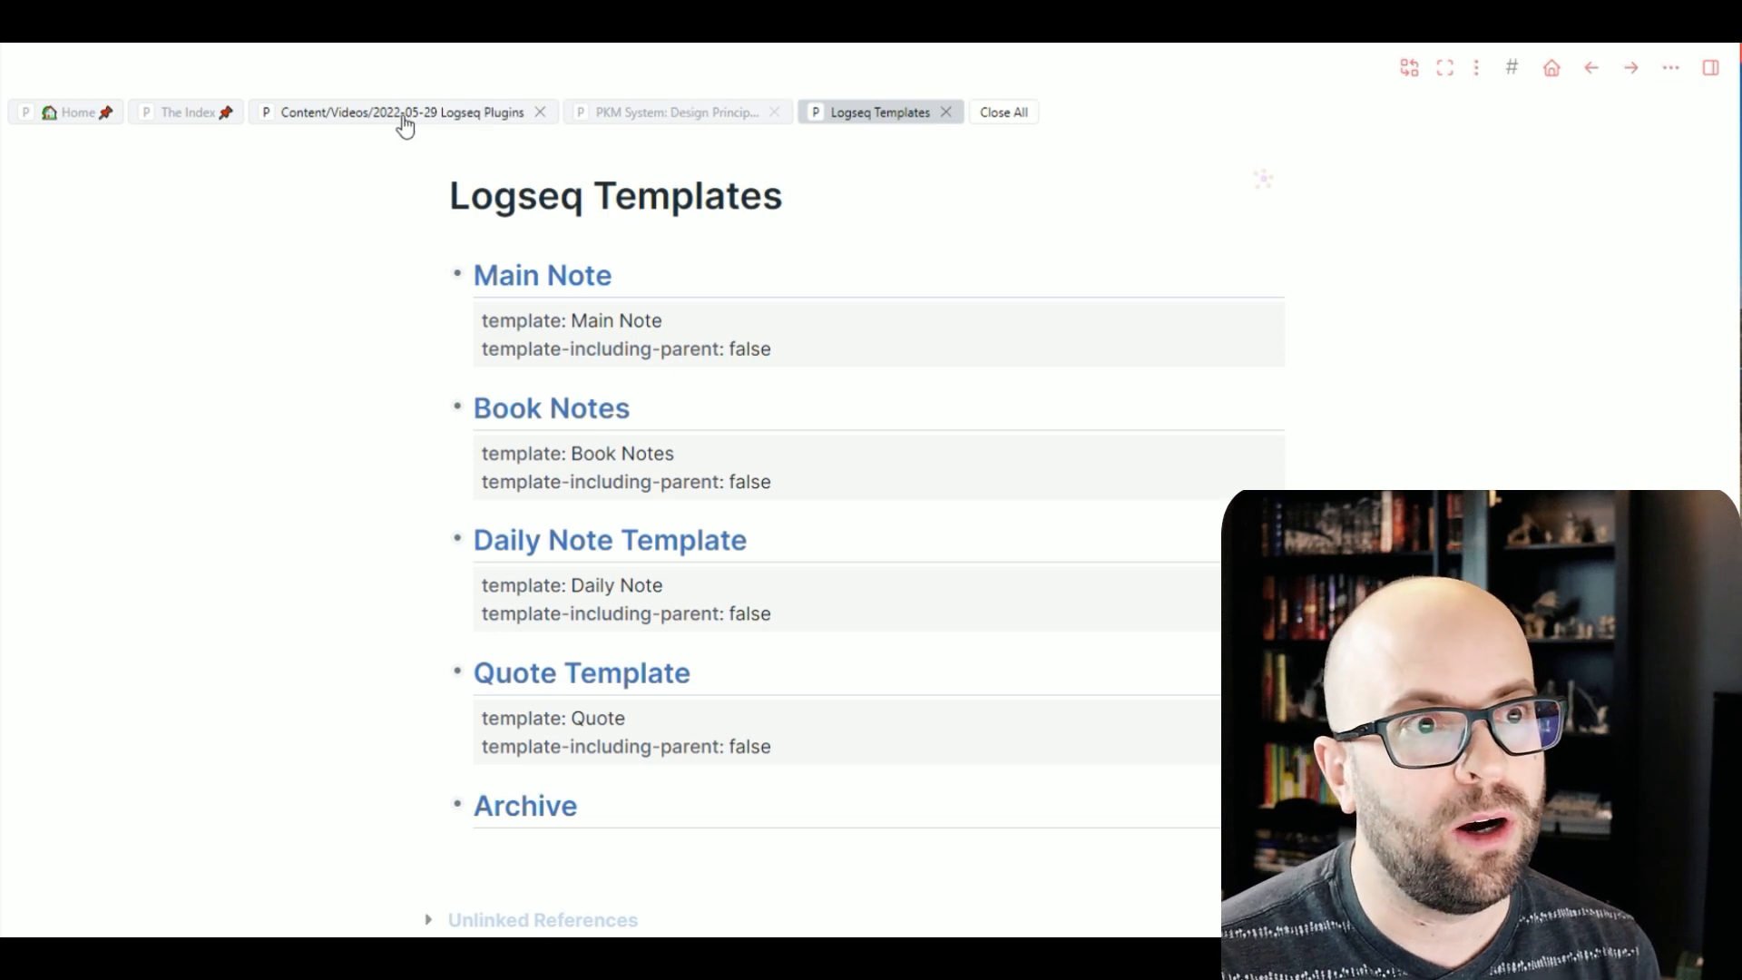
# Step: Show the Logseq Templates page tab and return to the Logseq Plugins page
pyautogui.click(866, 113)
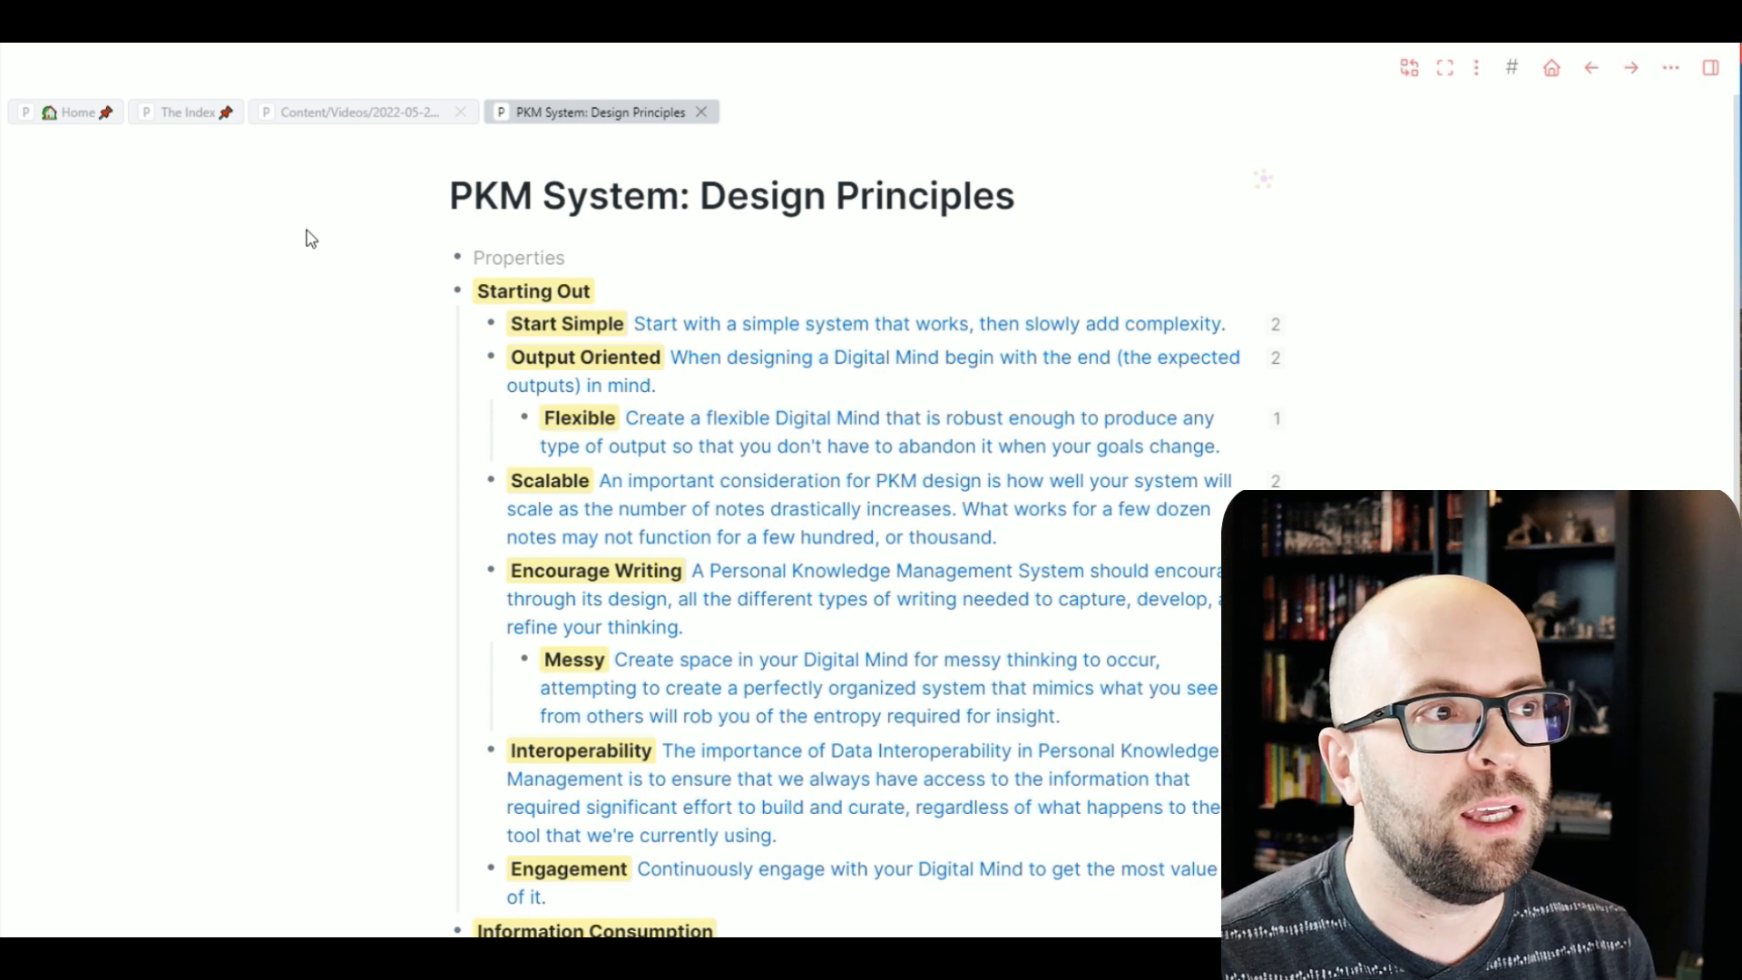
pyautogui.click(395, 118)
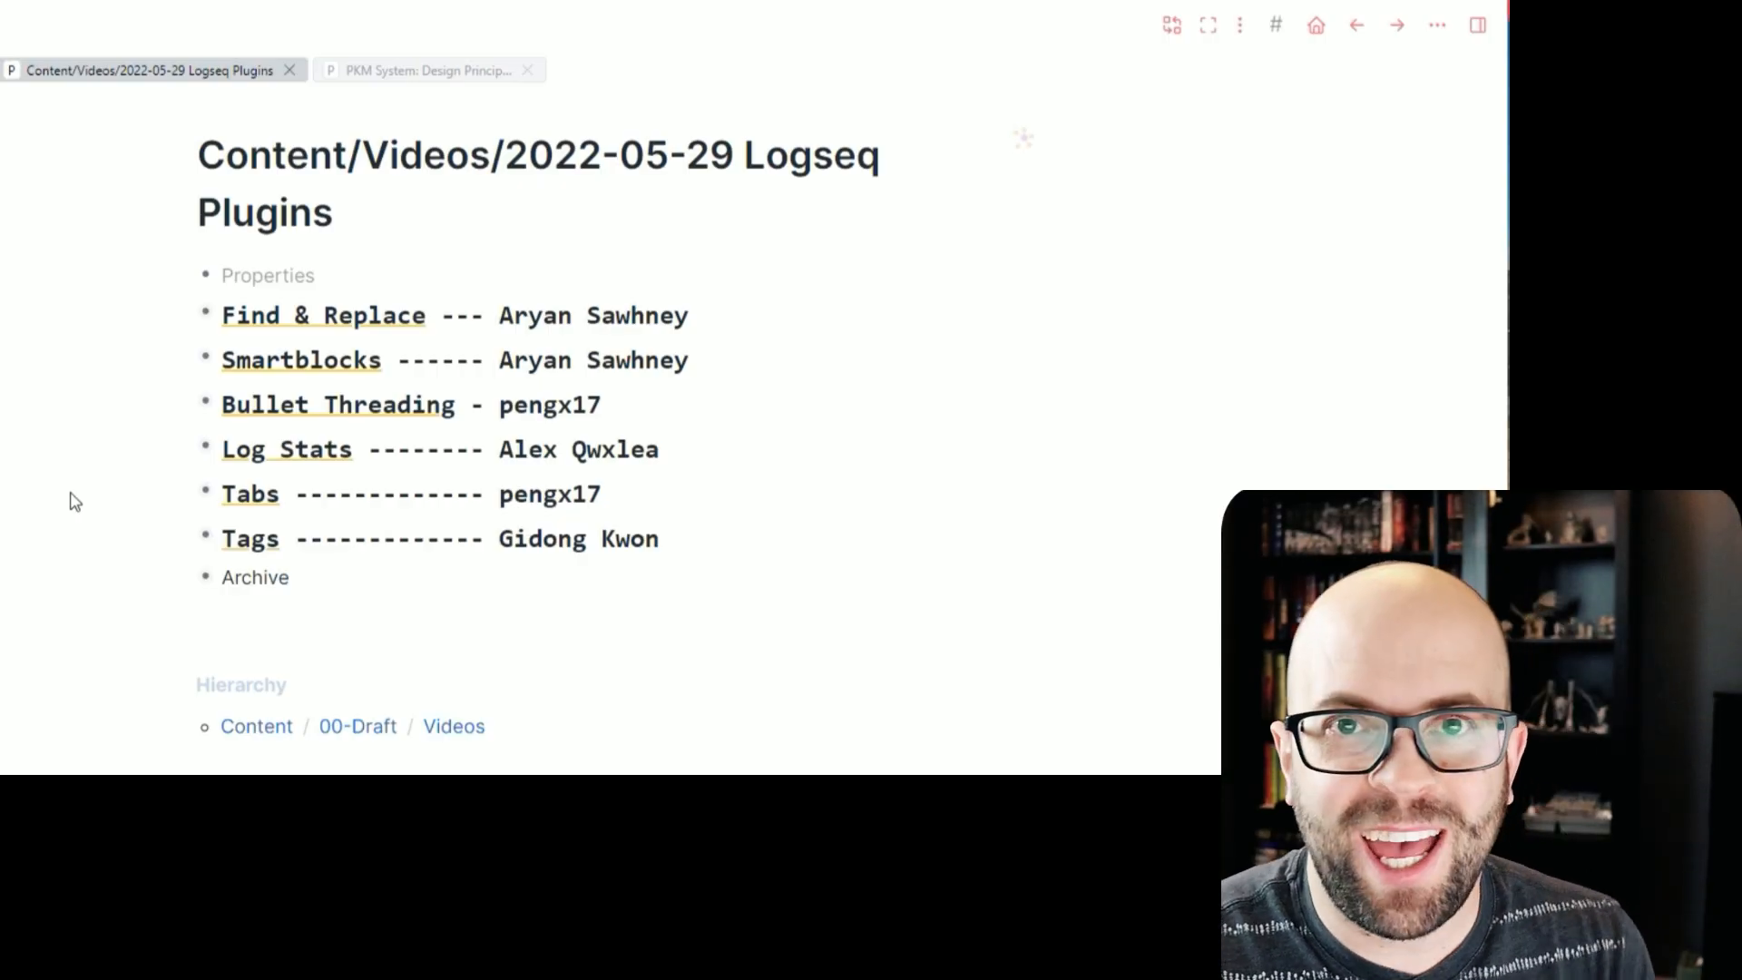
# Step: Open the tag list, browse its entries, search the tags for "coach" and close the list
pyautogui.click(1276, 34)
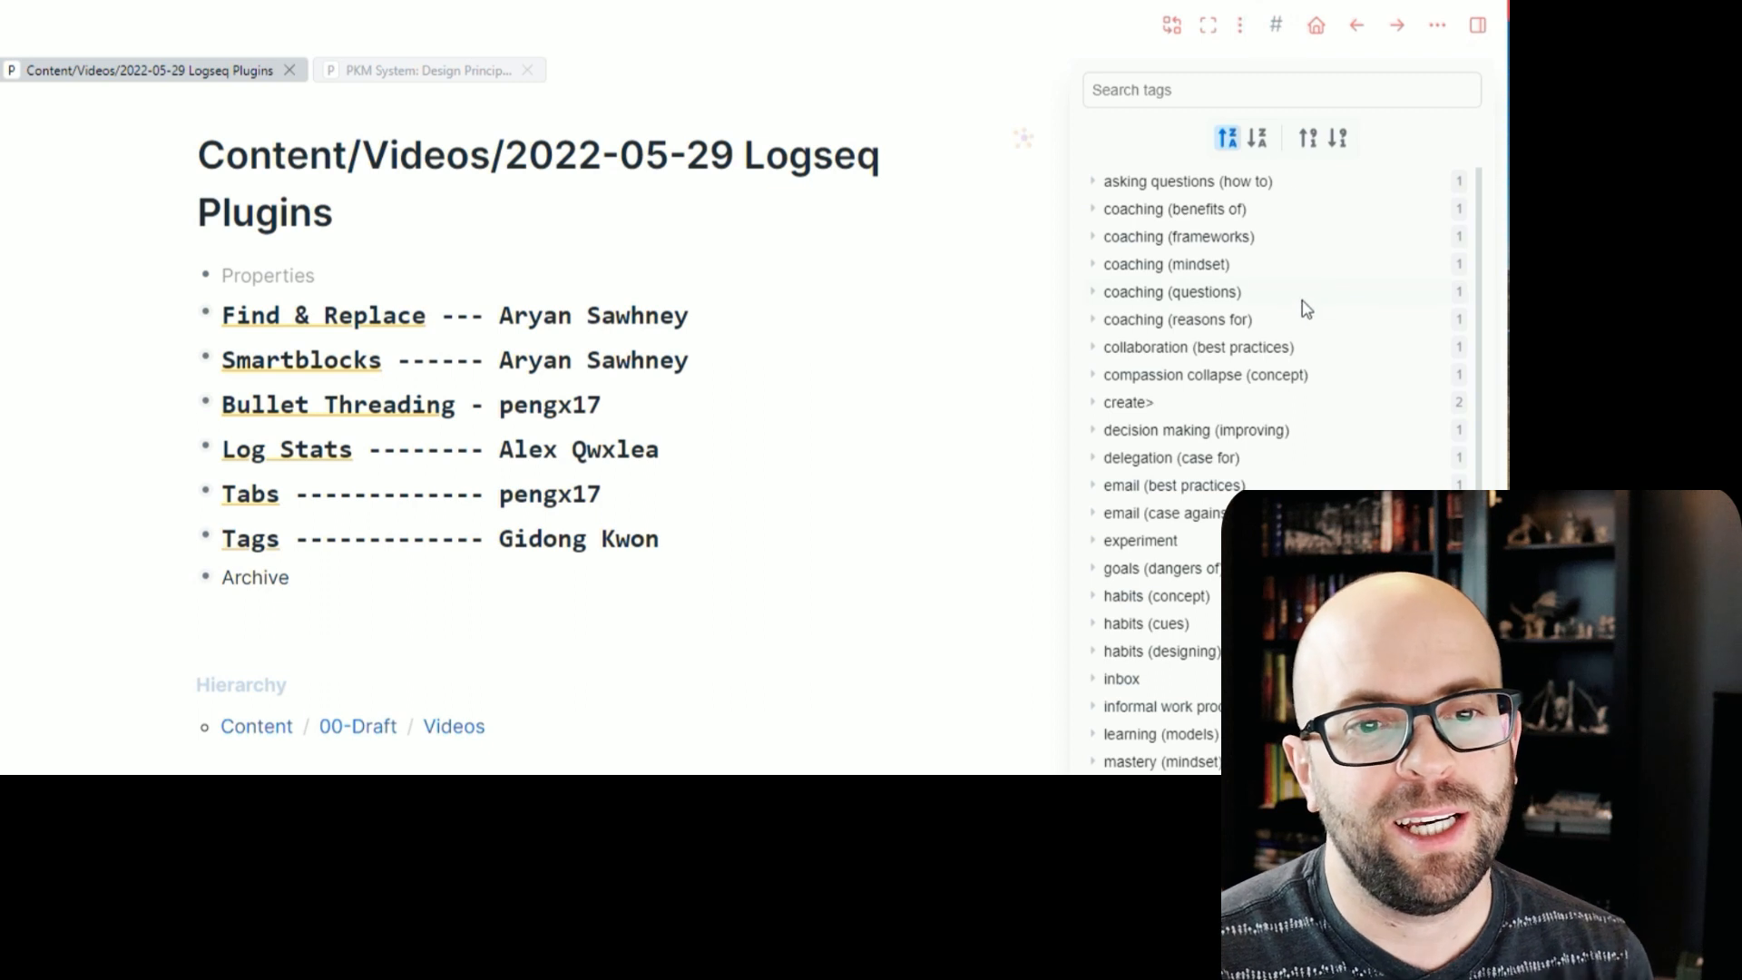
pyautogui.scroll(-2, 1307, 309)
pyautogui.scroll(3, 1304, 299)
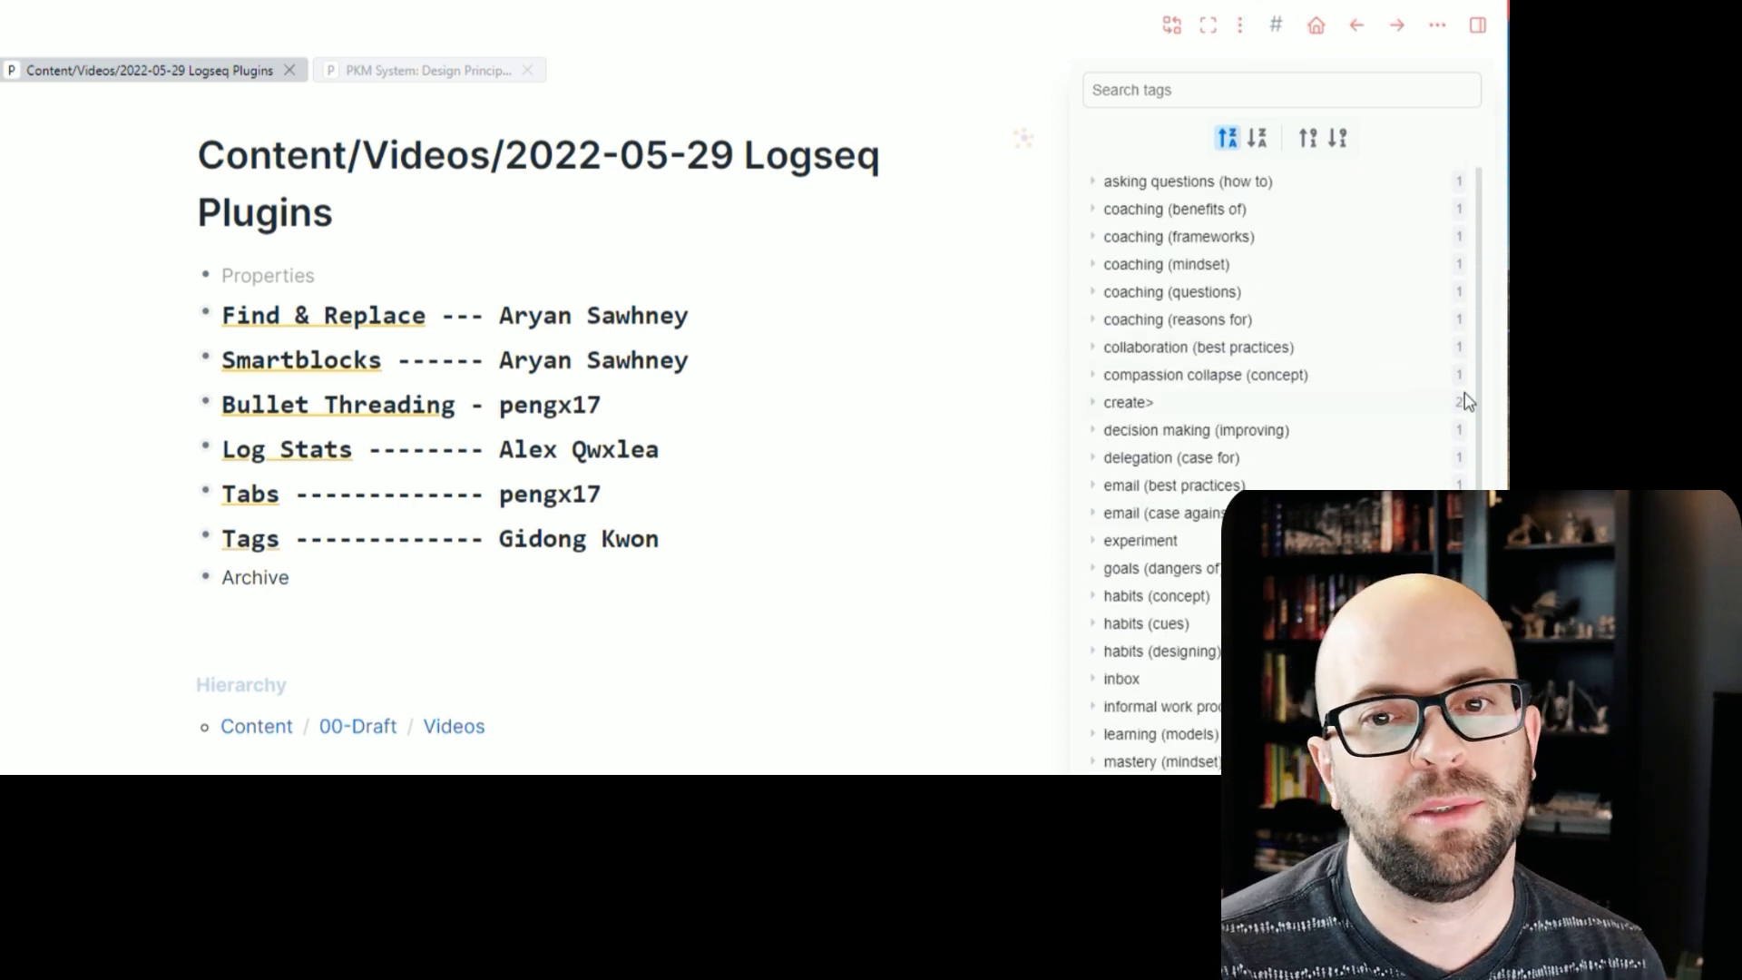
pyautogui.click(1196, 94)
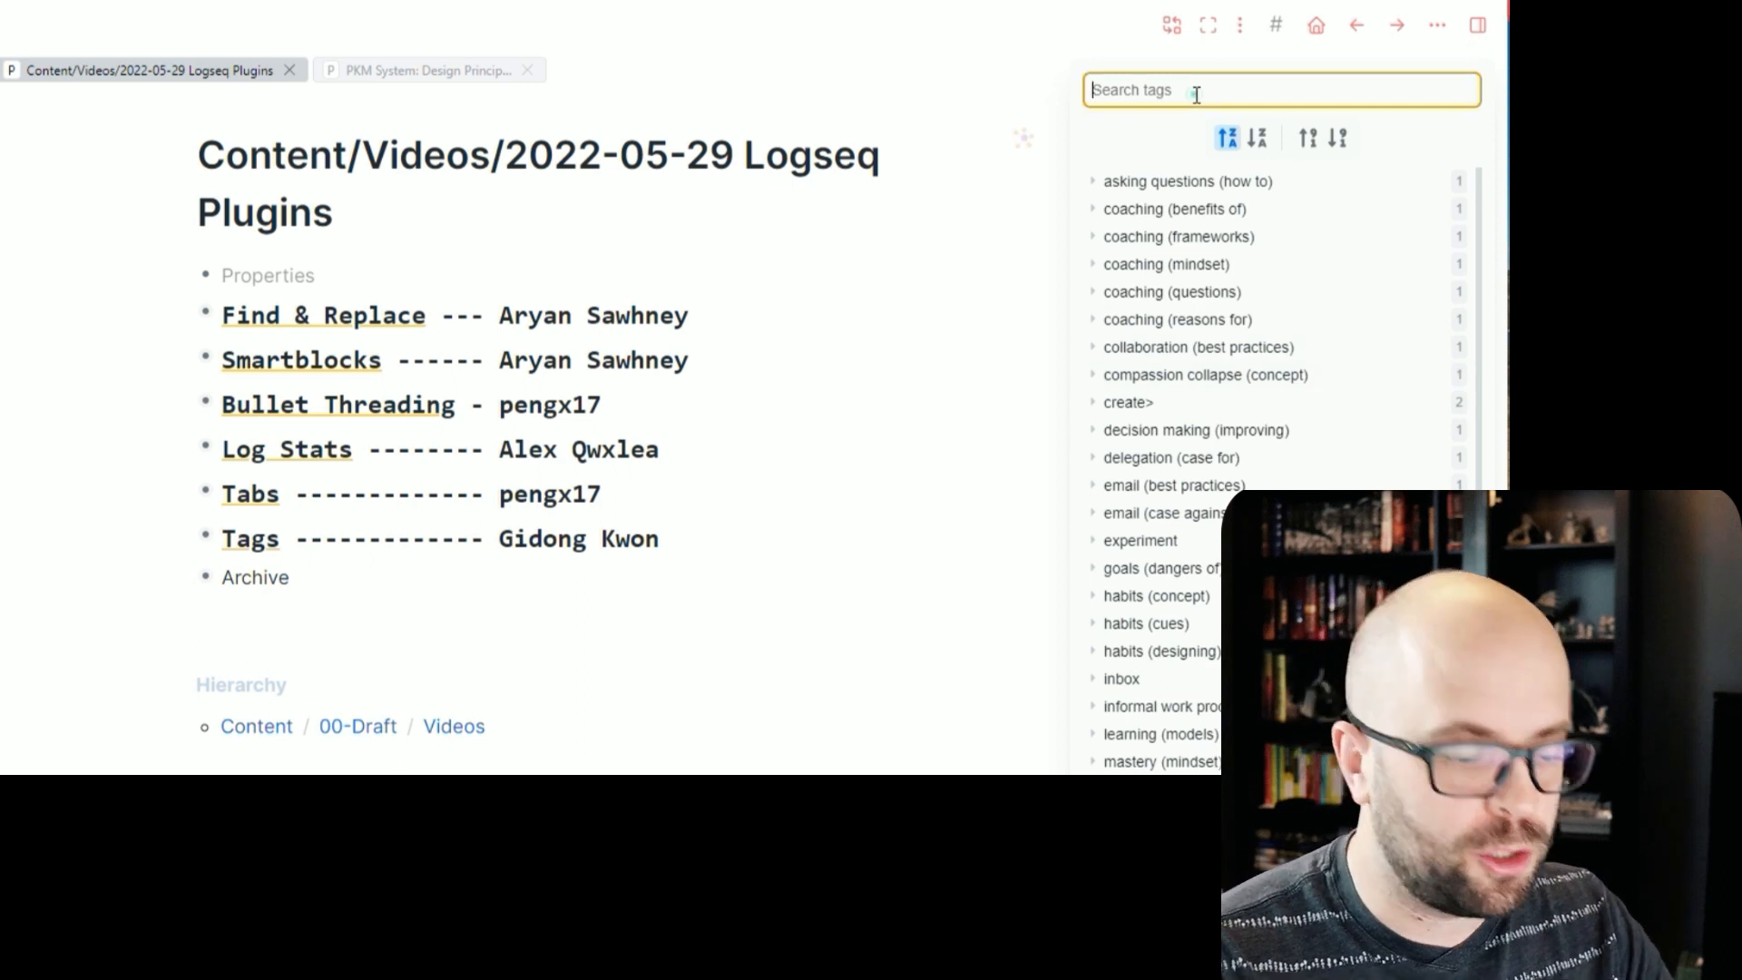
pyautogui.write('coach')
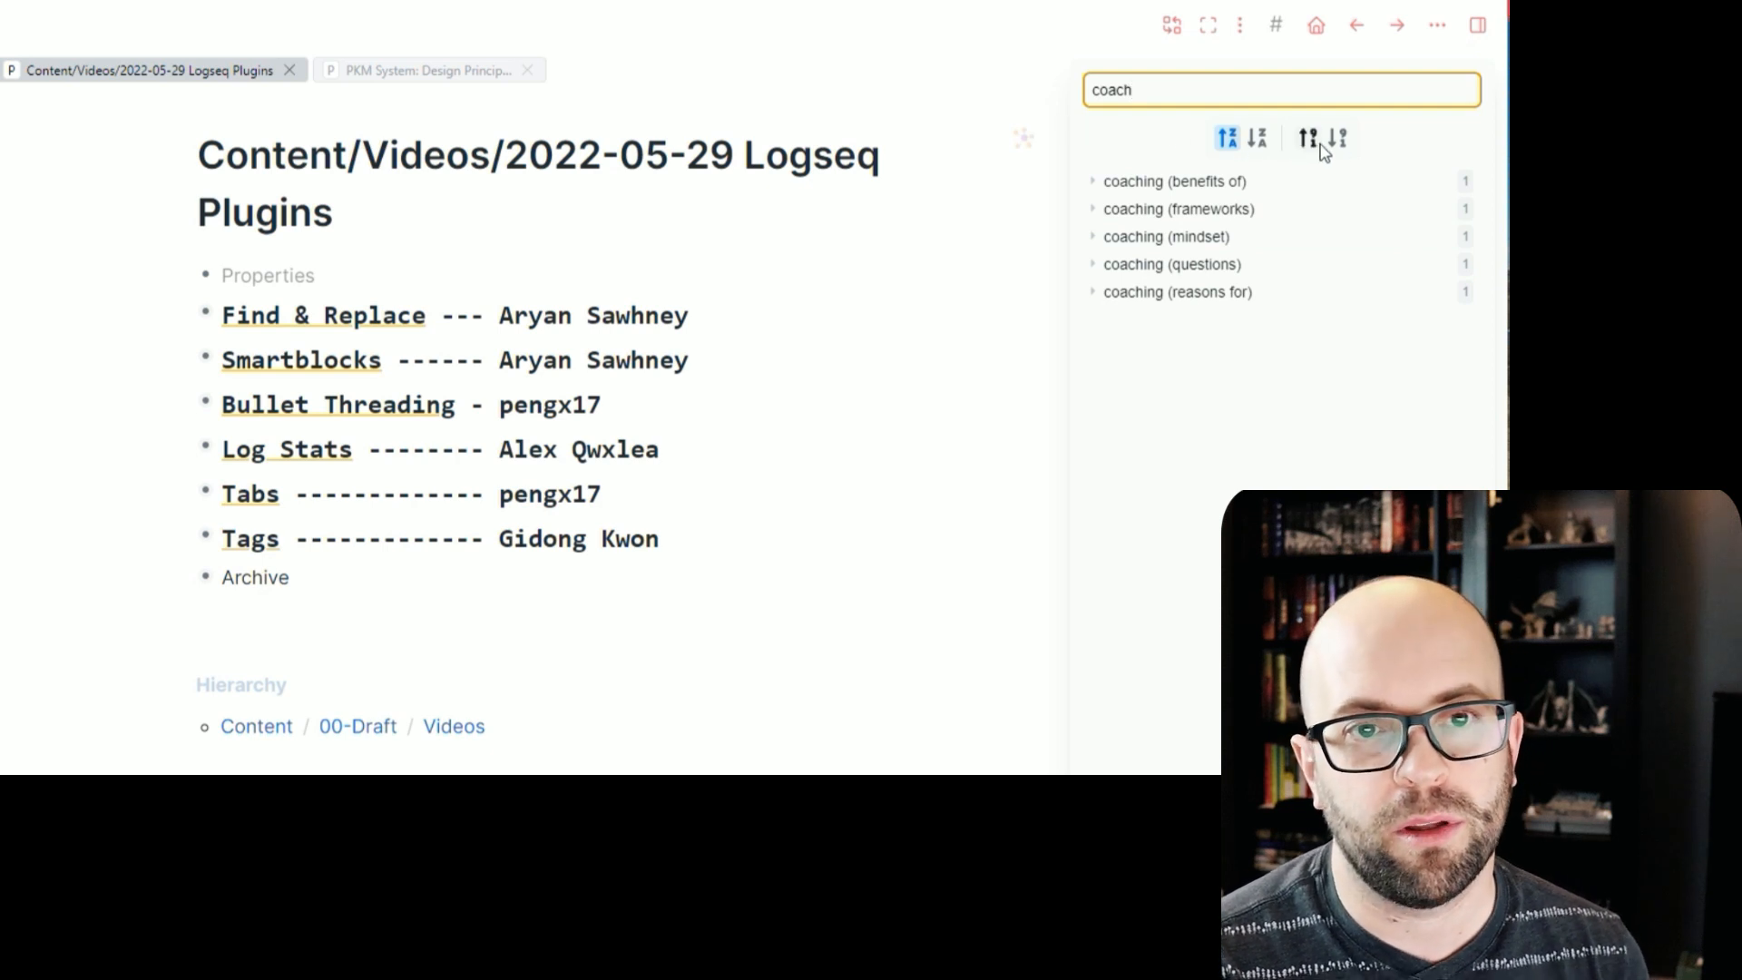
pyautogui.click(913, 374)
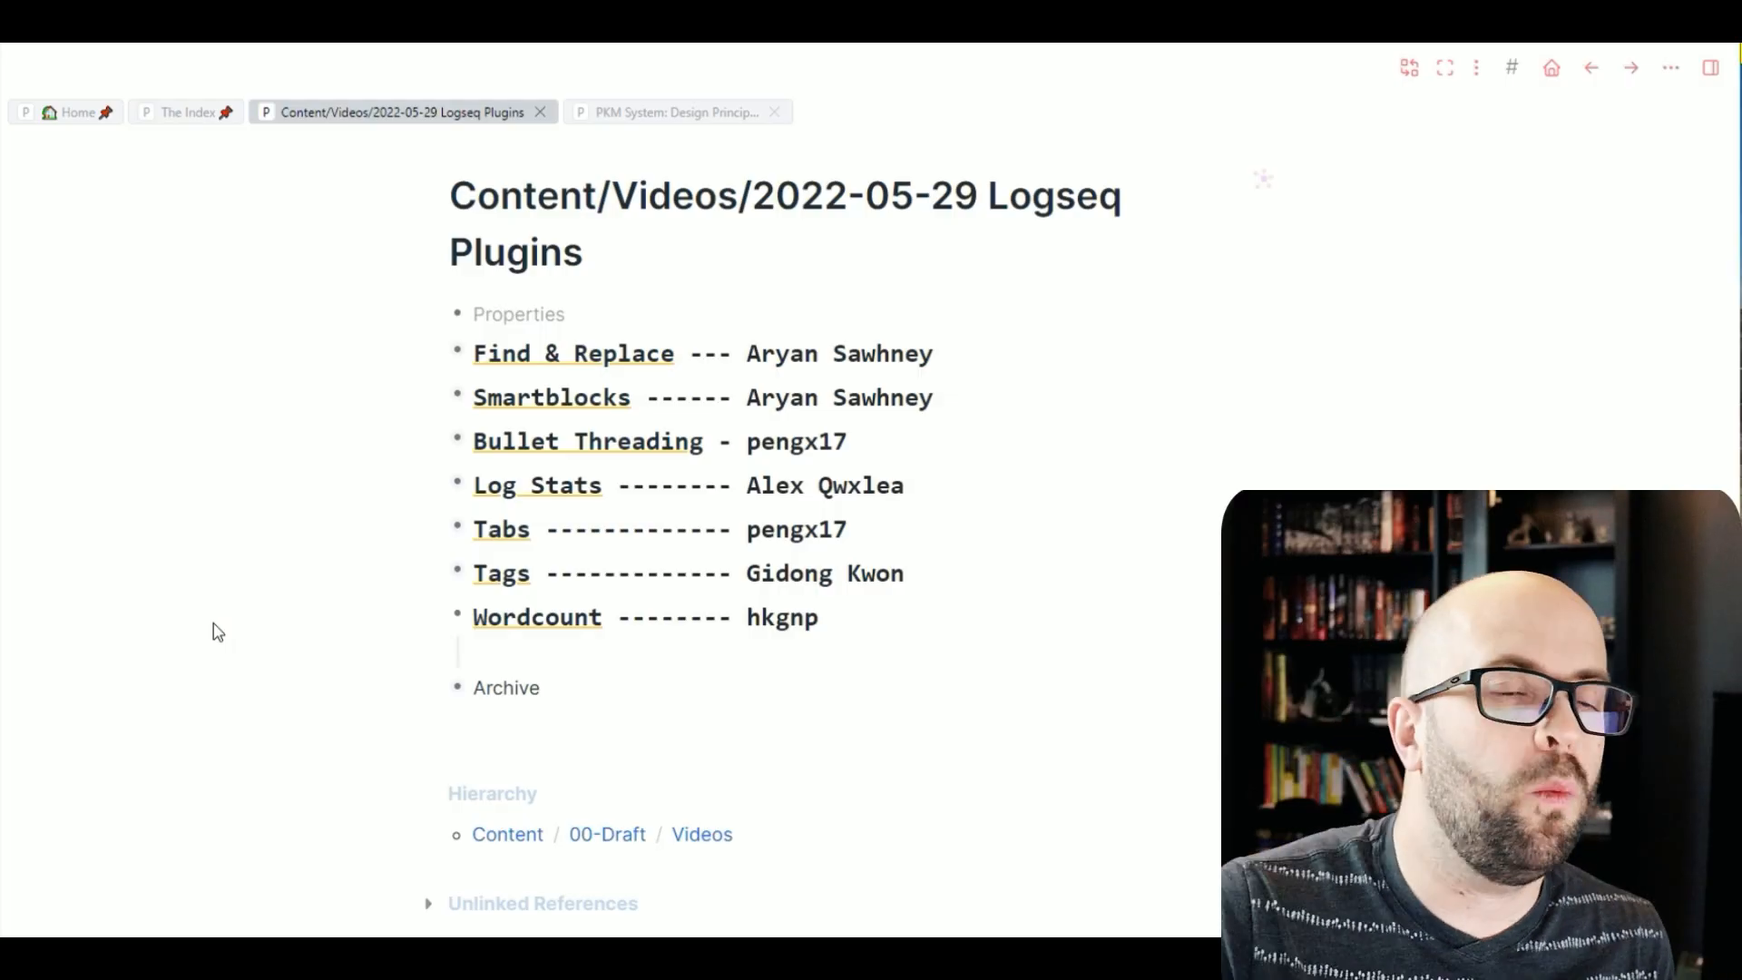
# Step: Insert a word count in the empty block under the Wordcount entry
pyautogui.click(584, 658)
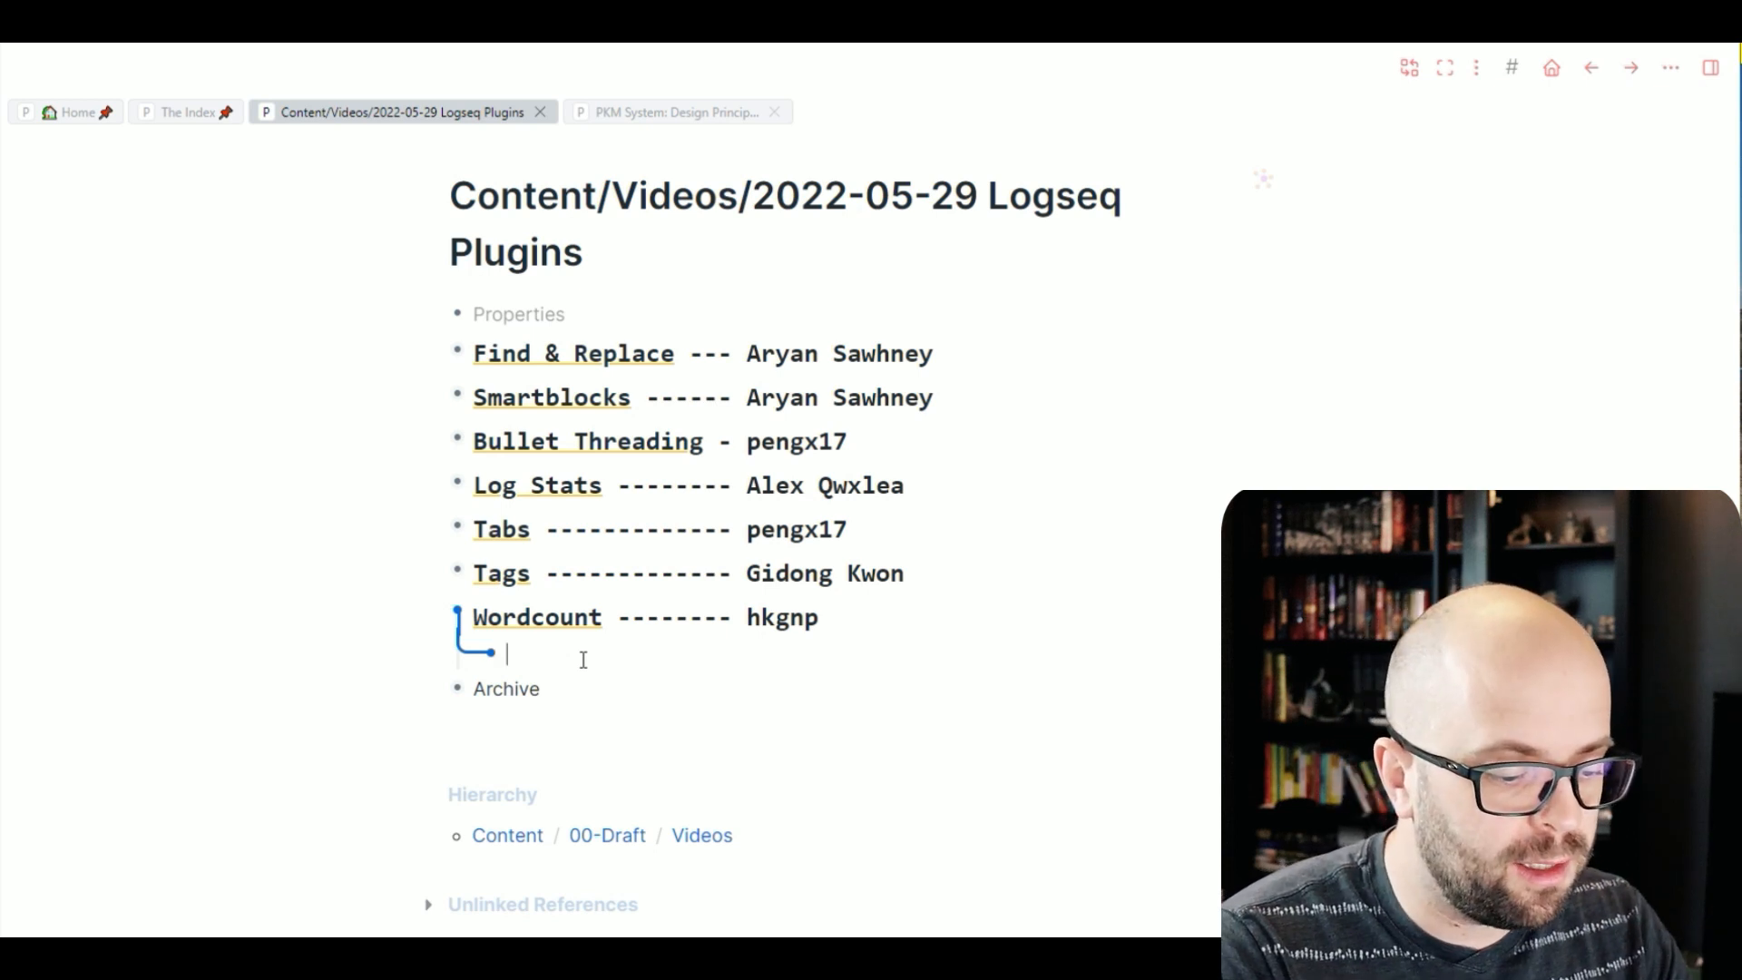
pyautogui.write('/wor')
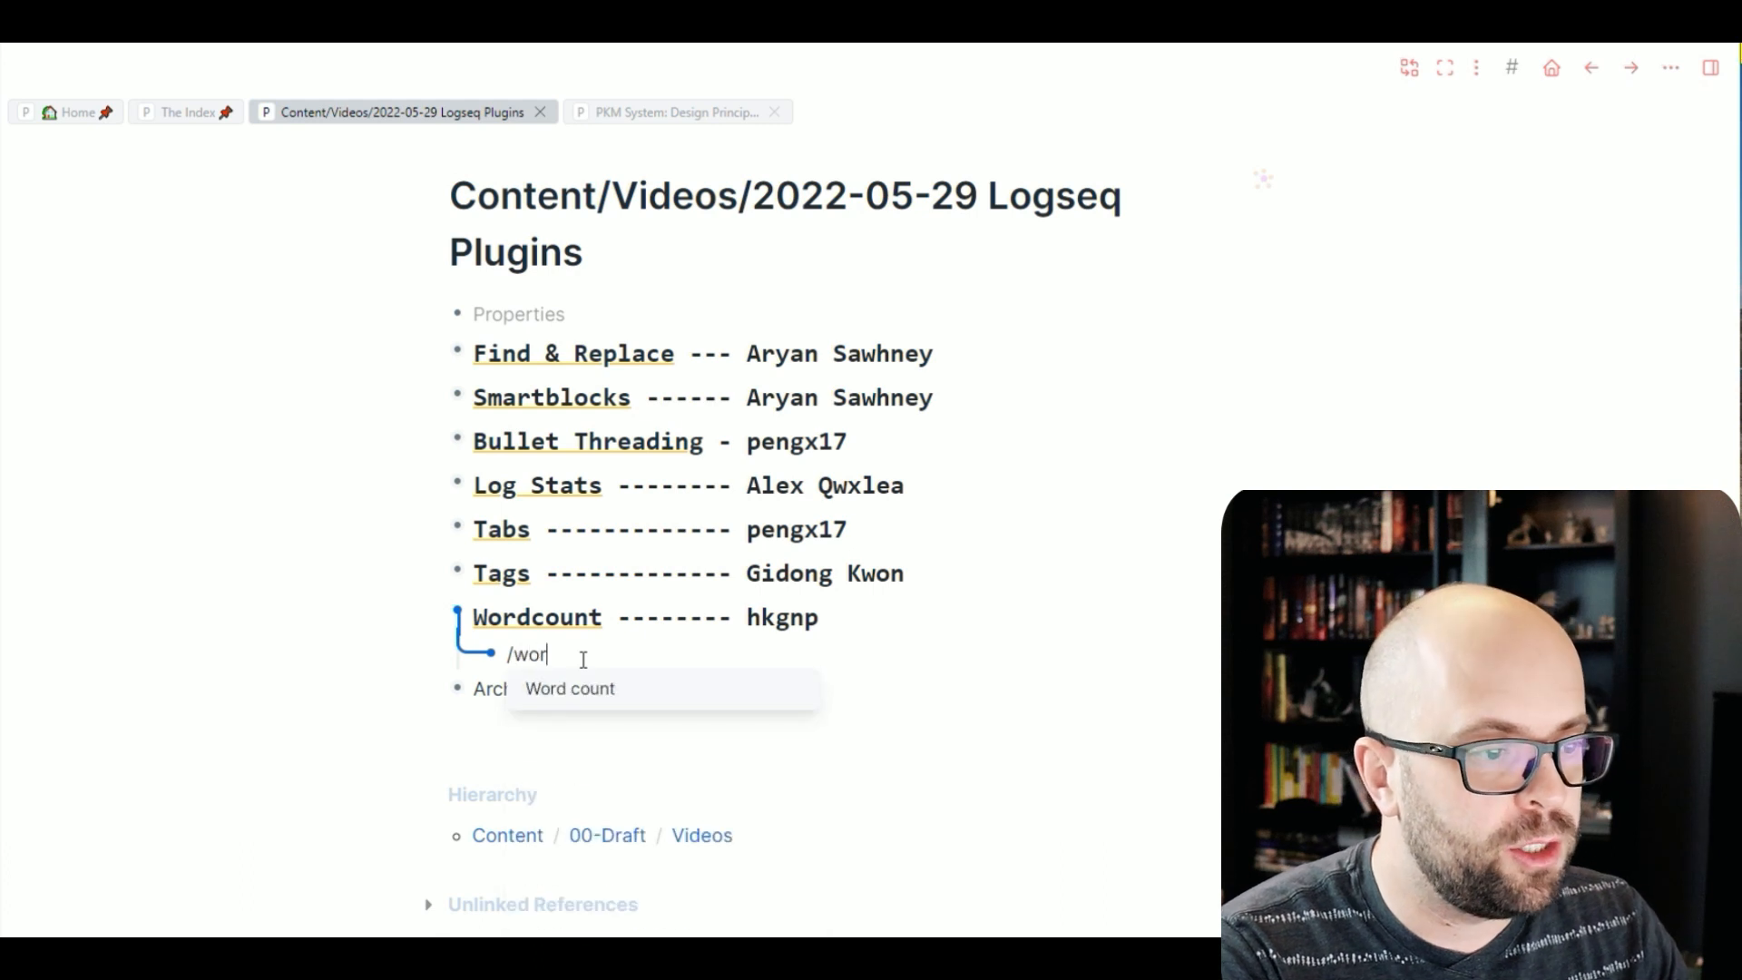
pyautogui.press('Return')
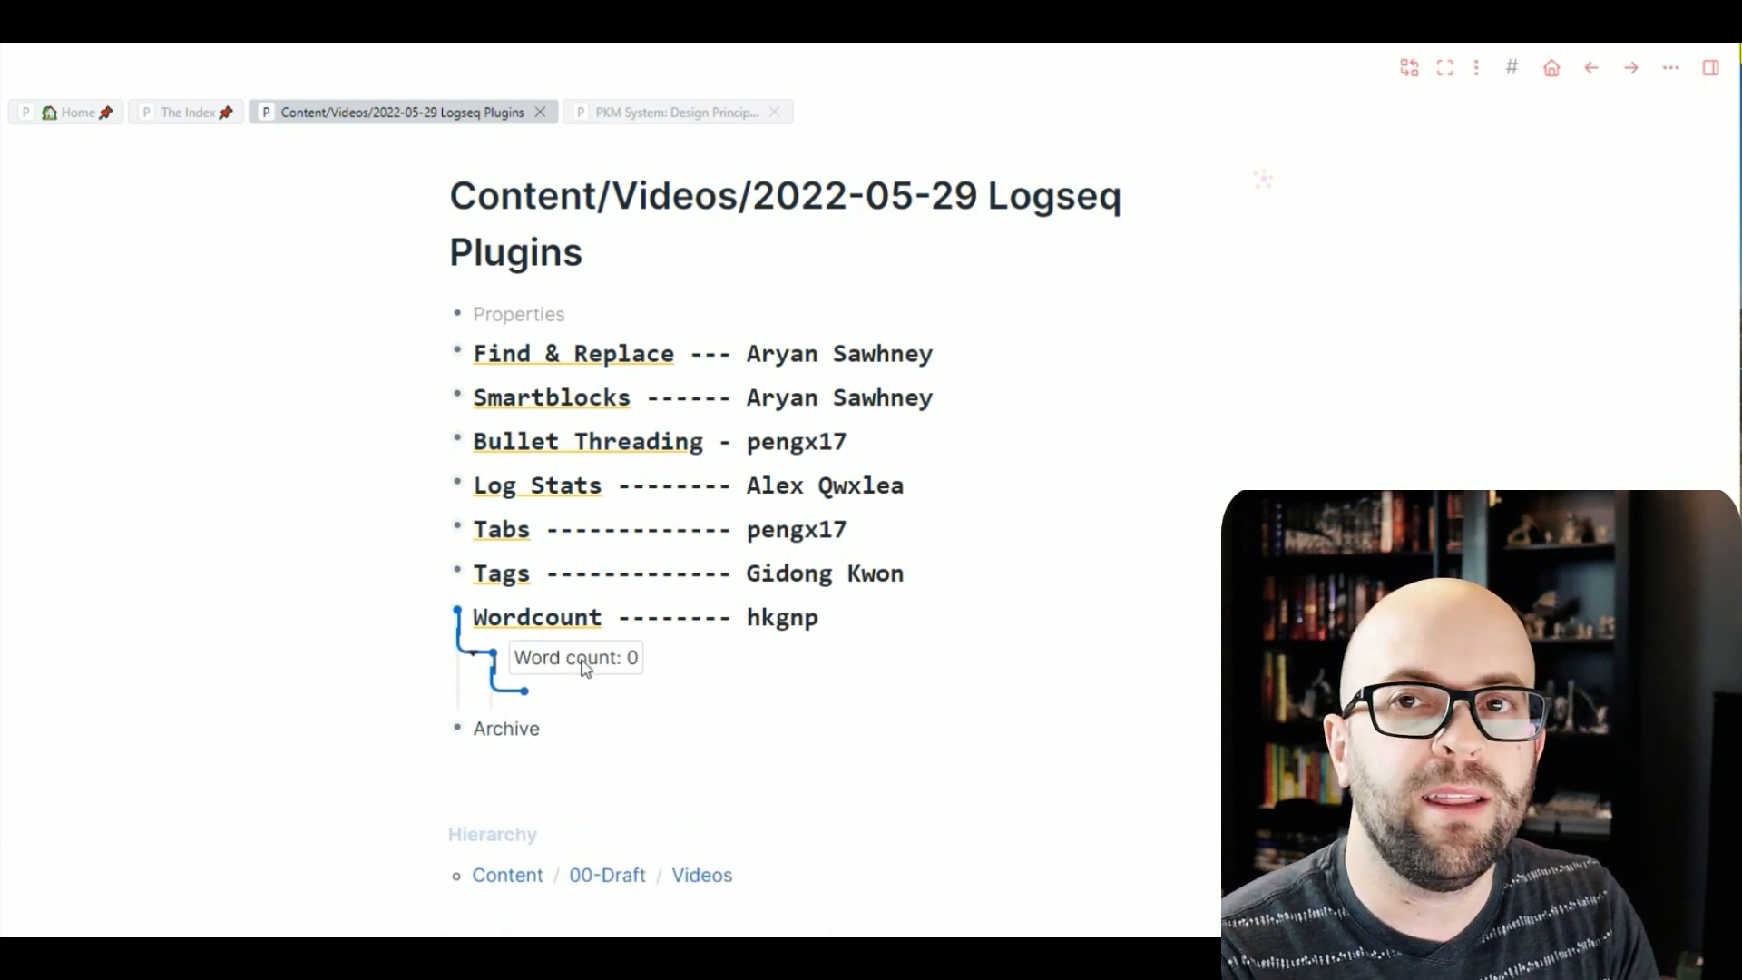
# Step: Add the child blocks "Anything write as a child" and "Here" beneath the word counter
pyautogui.write('Anything ')
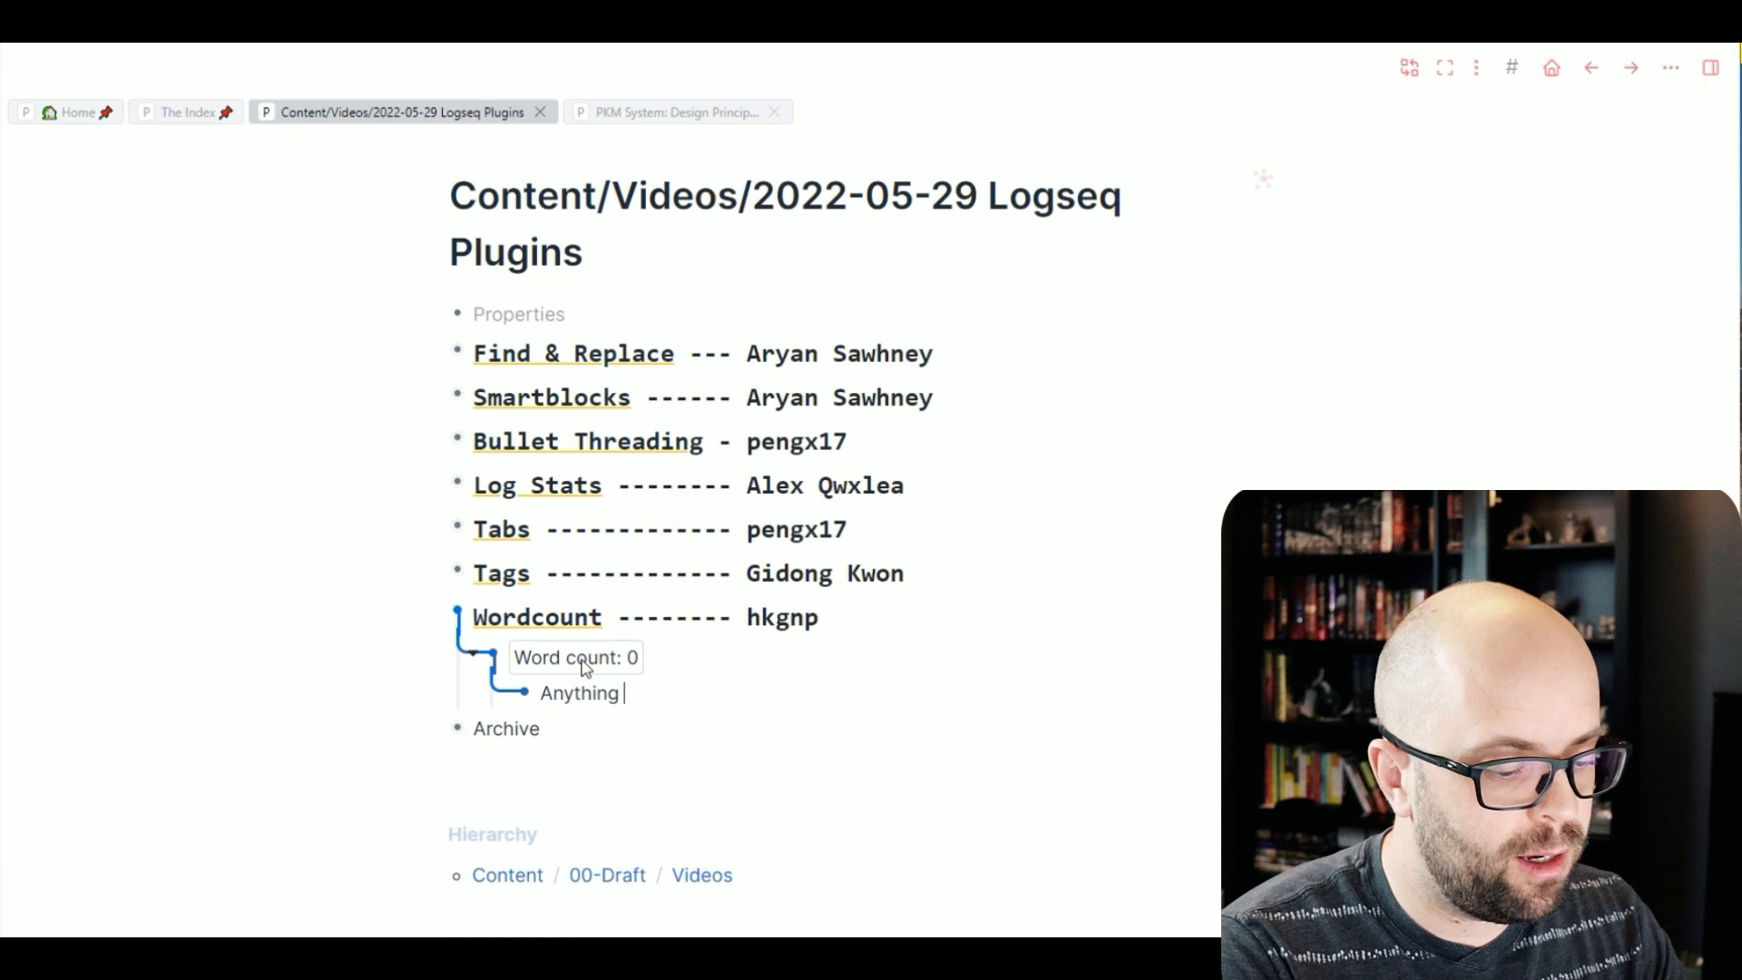
pyautogui.write('write as ')
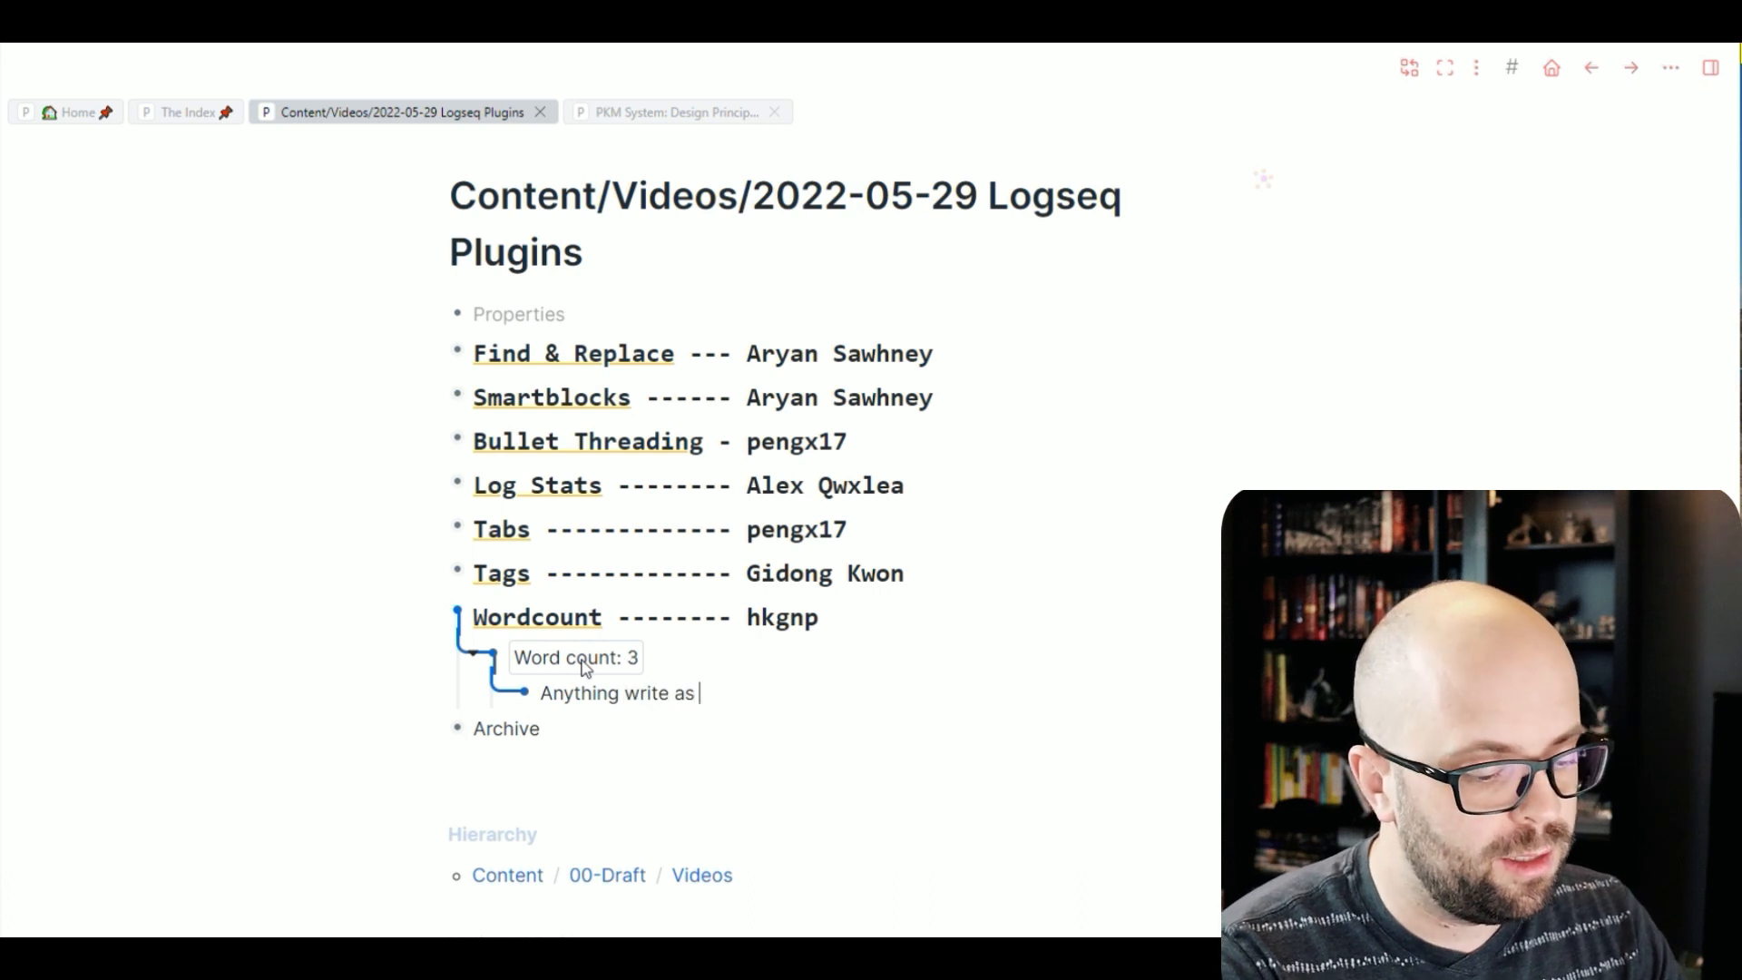
pyautogui.write('a child')
pyautogui.press('Return')
pyautogui.write('Here')
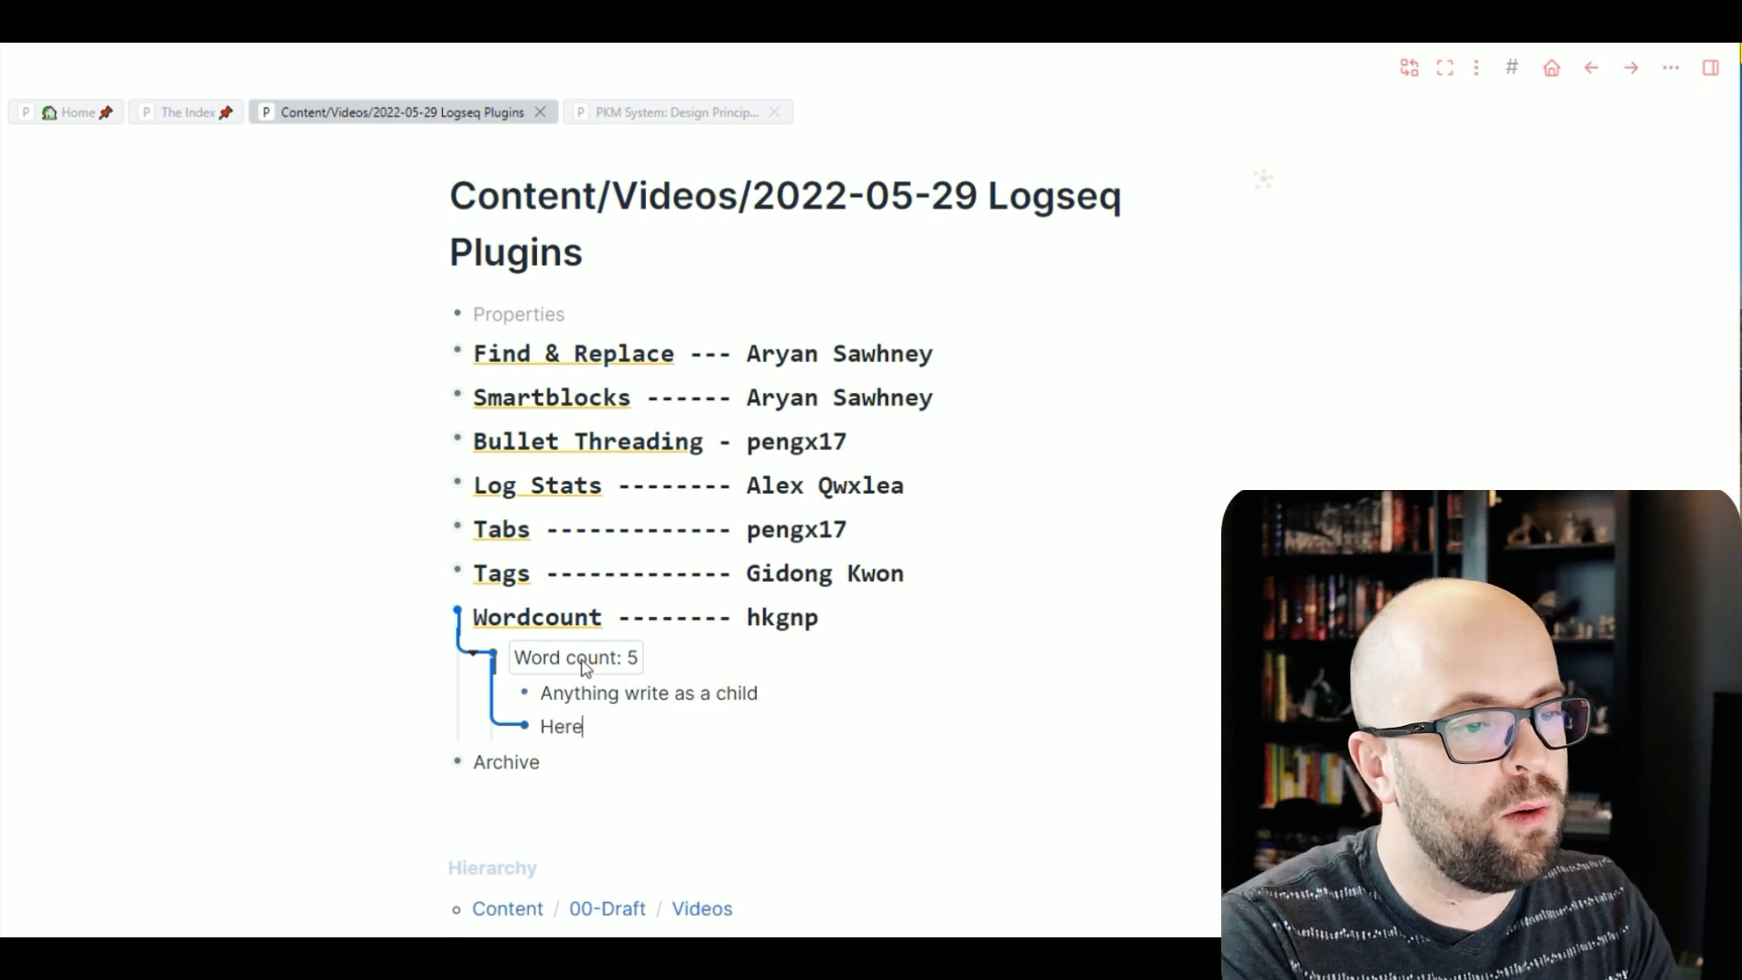
pyautogui.click(287, 687)
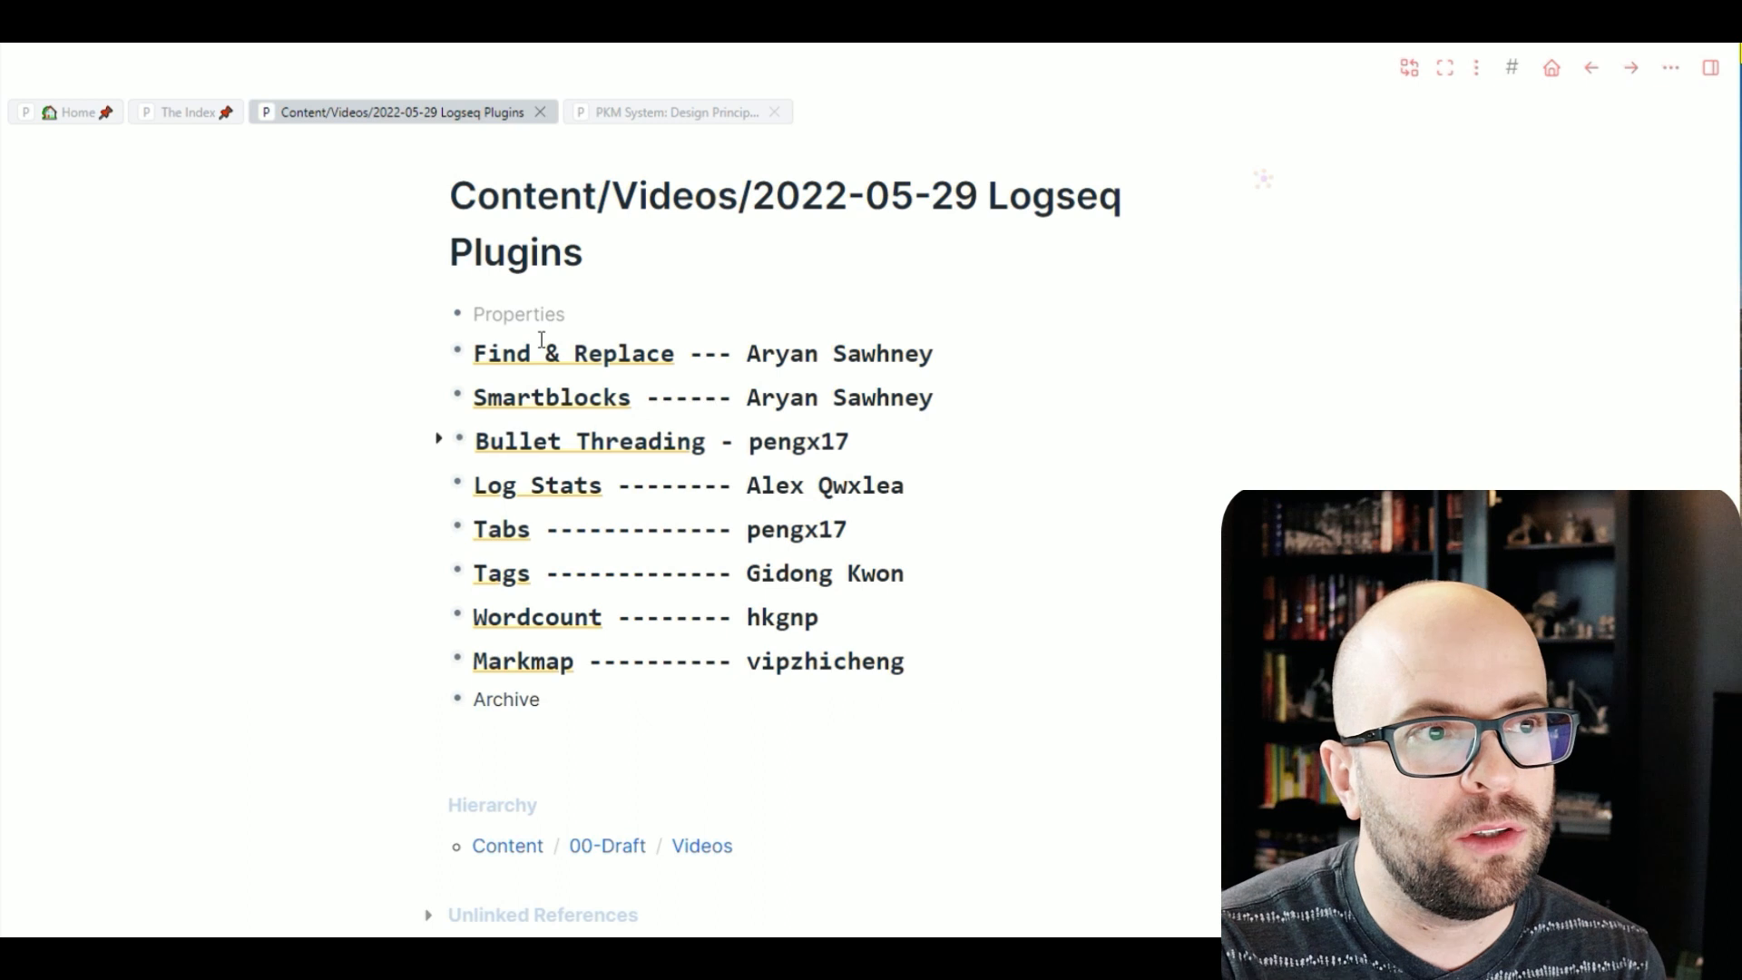
# Step: Show the PKM System: Design Principles page as a Markmap mind map, and collapse and re-expand its Linking Notes branch
pyautogui.click(676, 115)
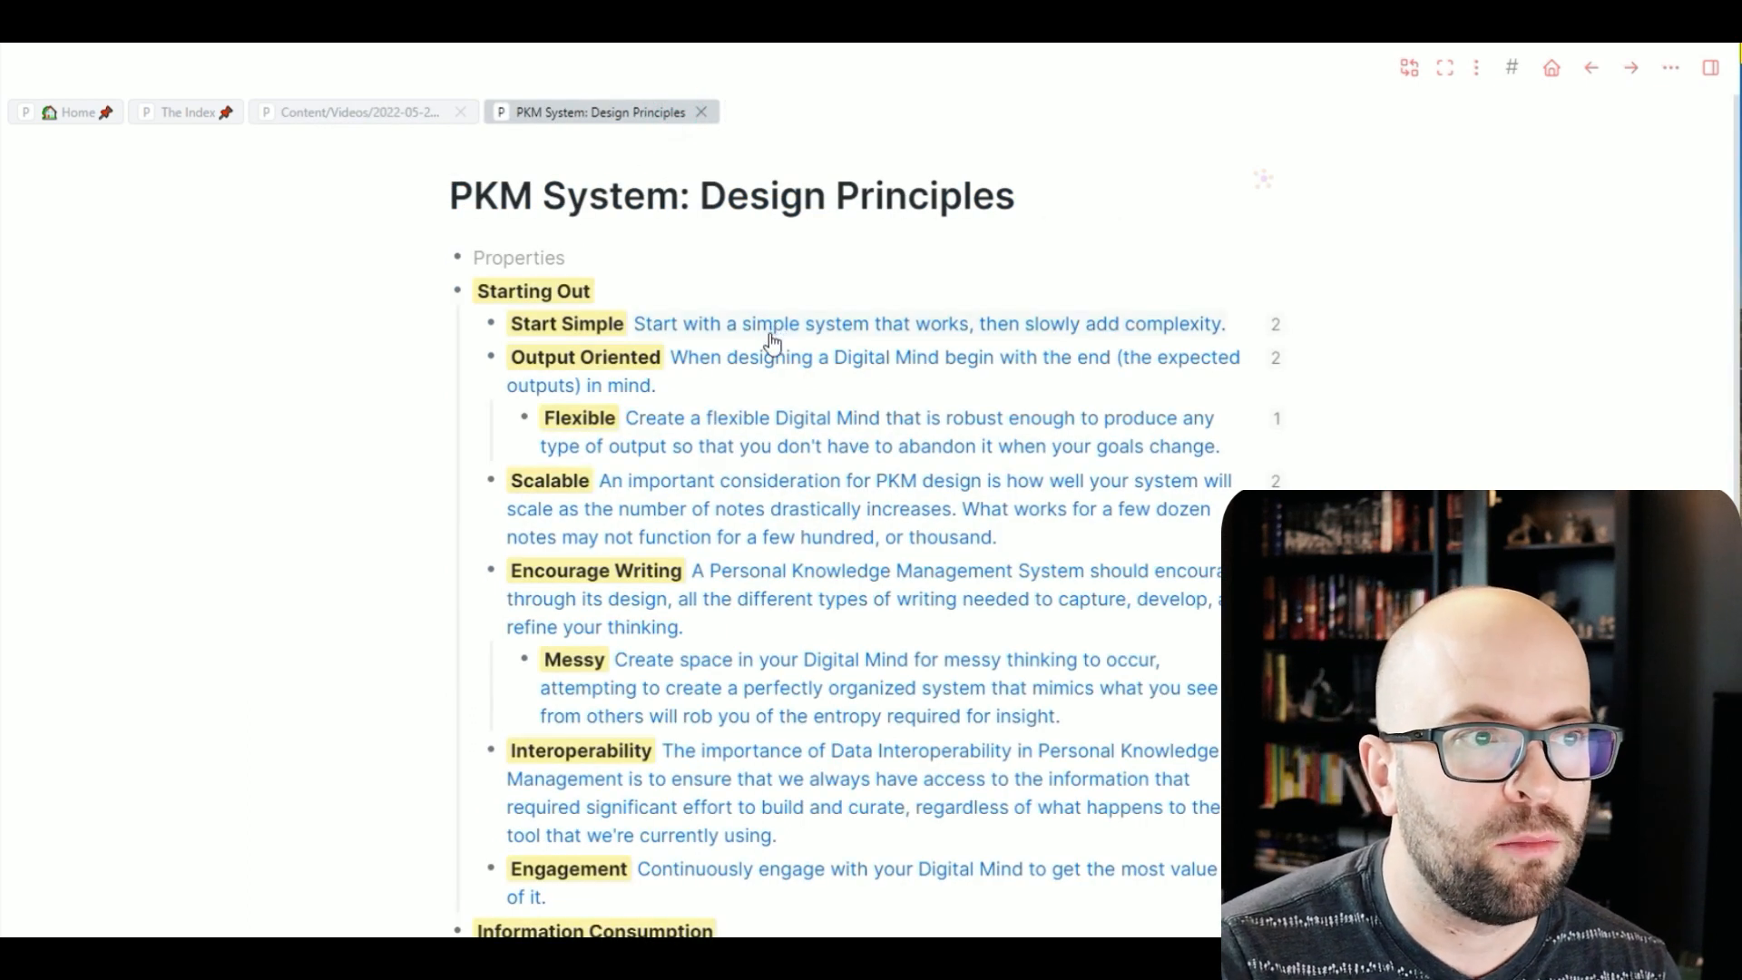
pyautogui.click(1268, 188)
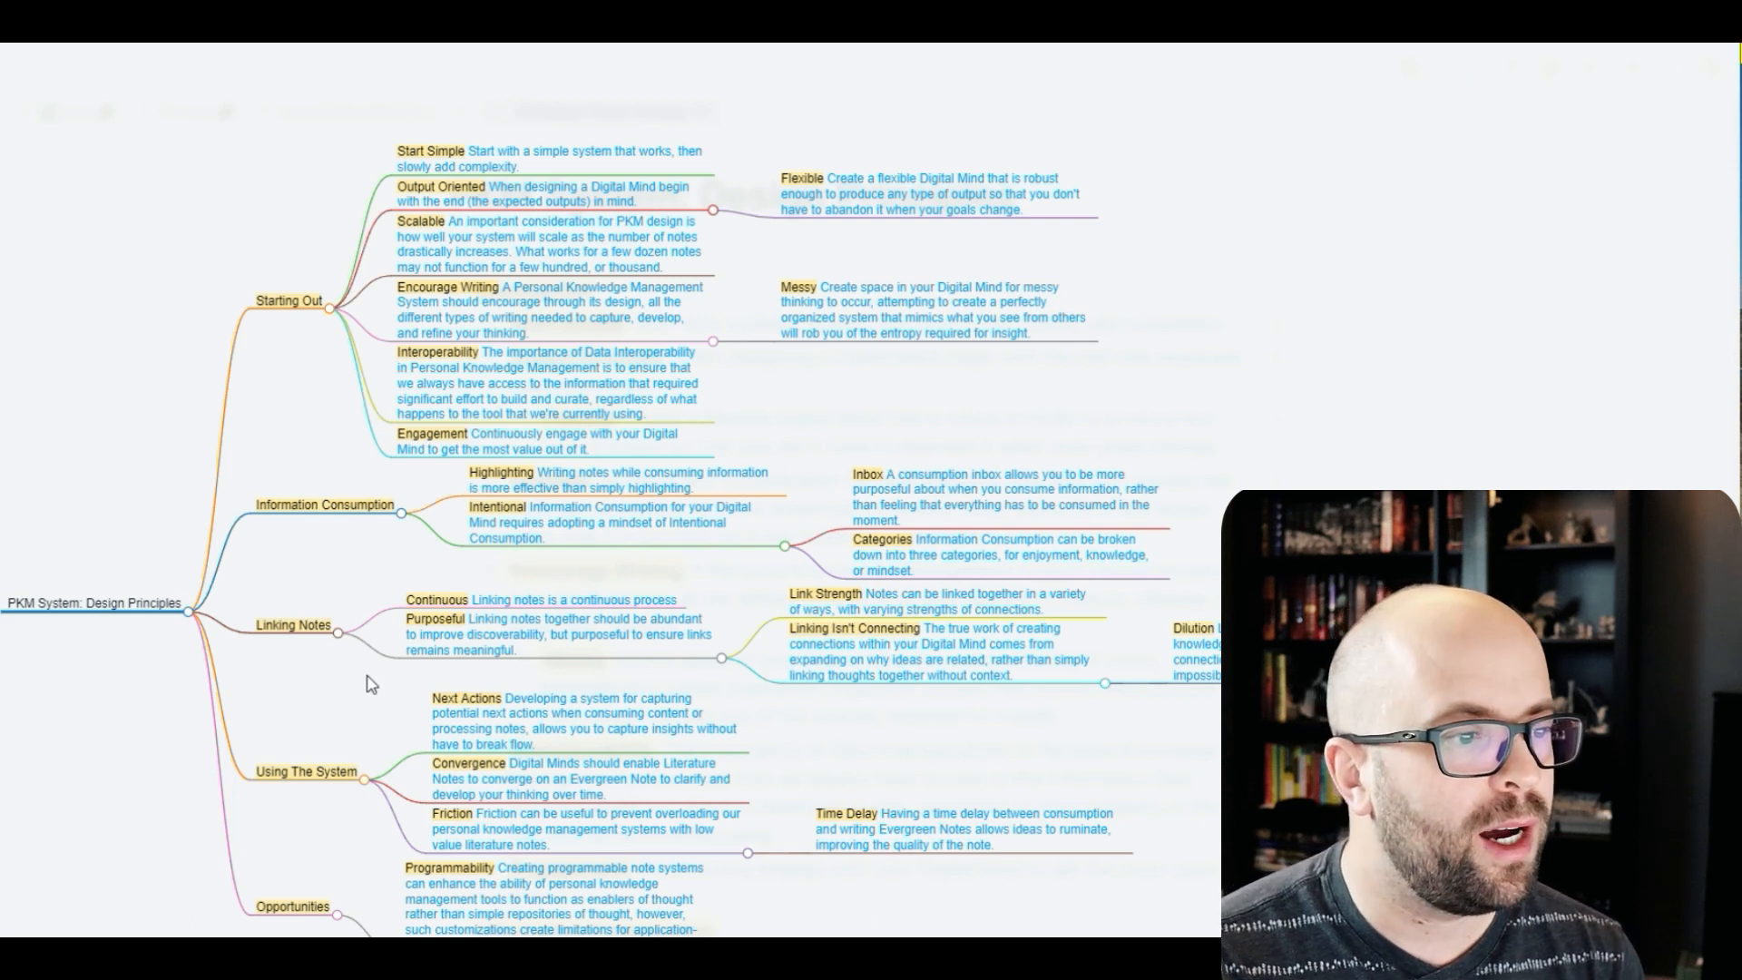
pyautogui.click(340, 635)
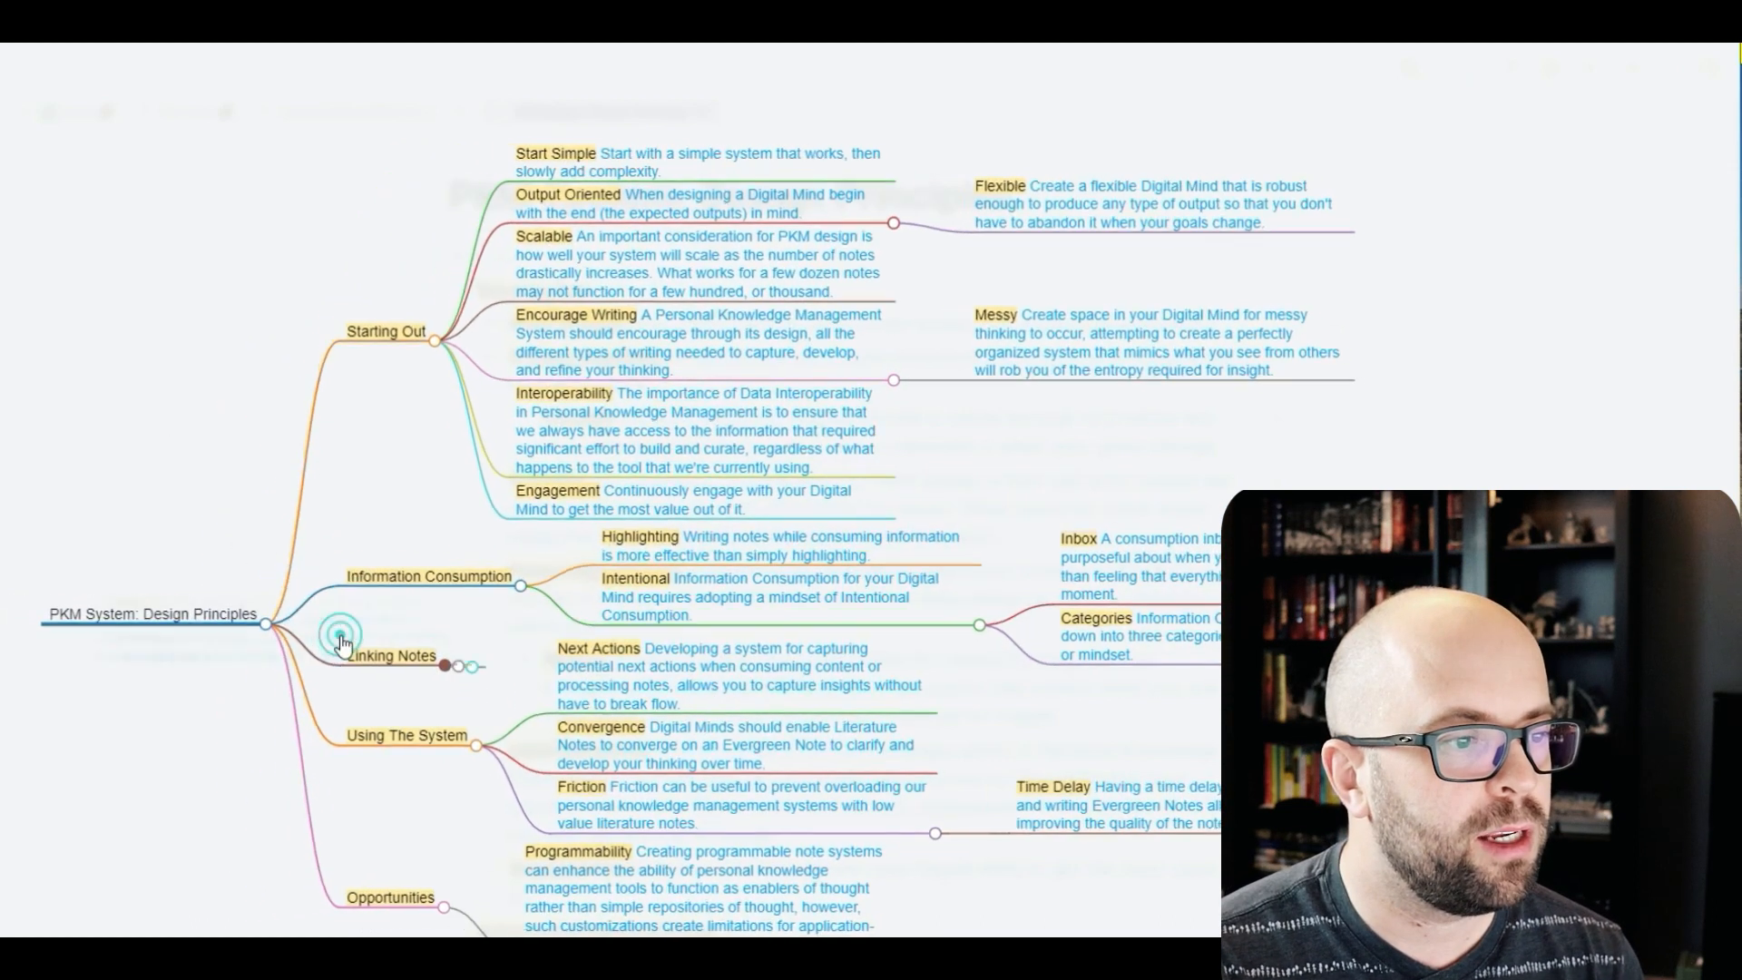
pyautogui.click(448, 668)
# Step: Examine the mind map's Starting Out branch up close and close the mind map
pyautogui.scroll(4, 296, 425)
pyautogui.moveTo(312, 401); pyautogui.dragTo(270, 698)
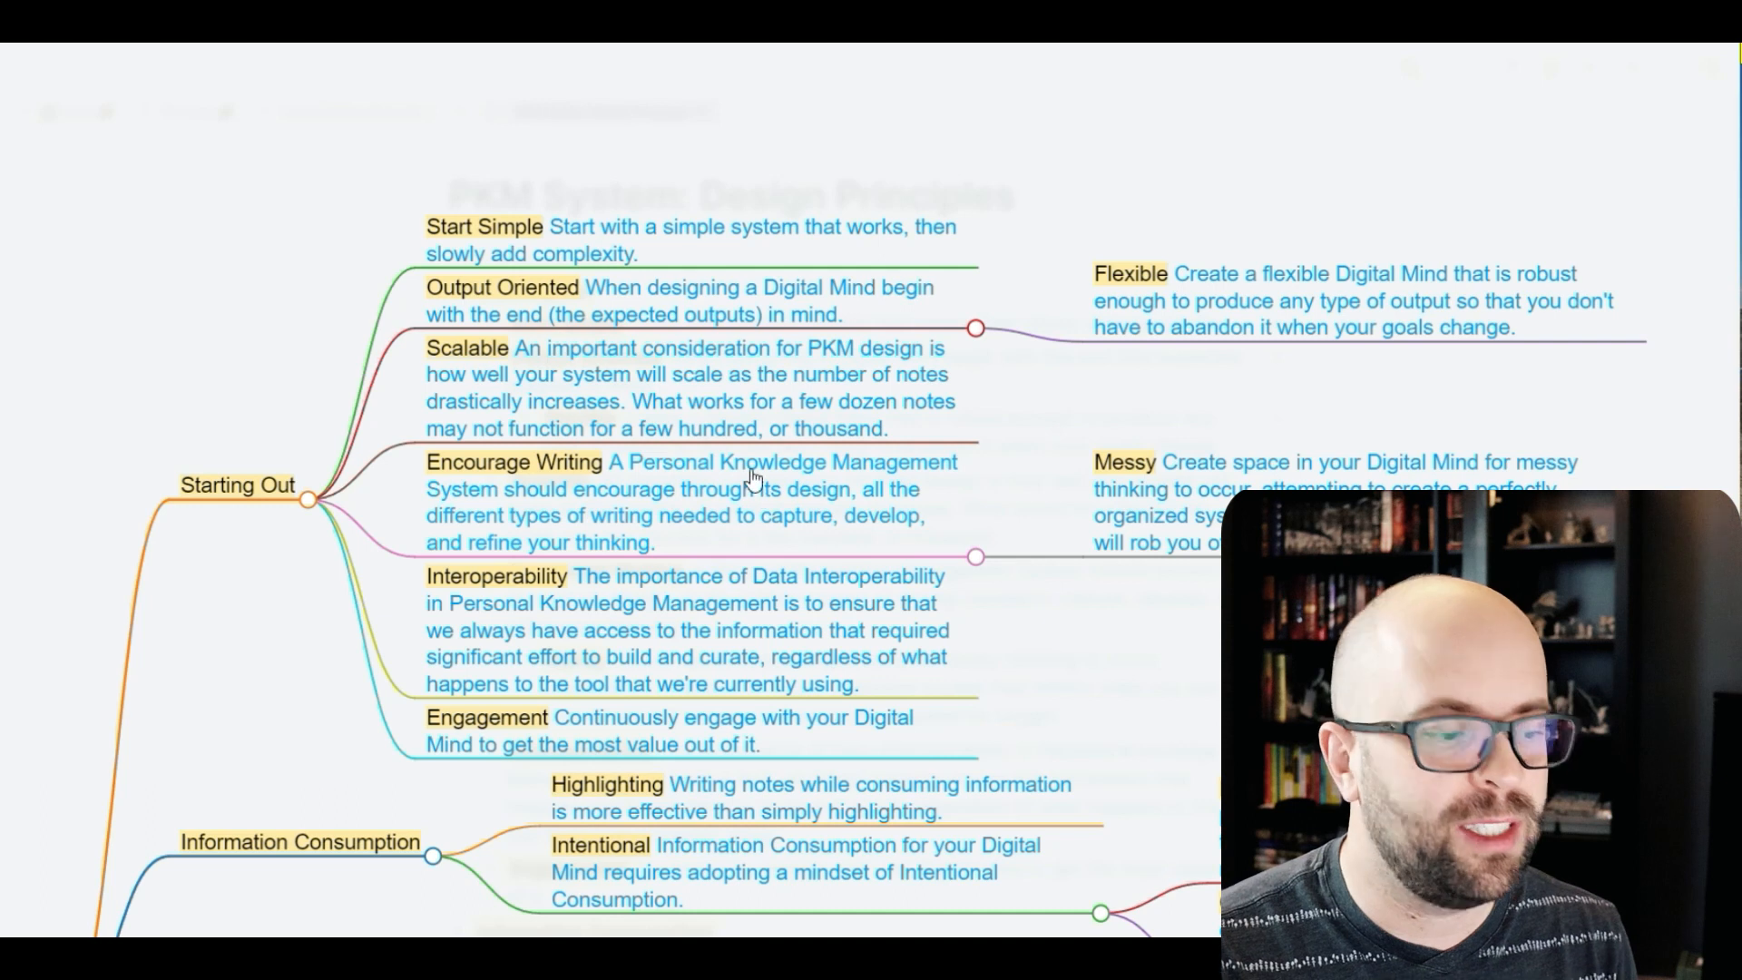
pyautogui.press('Escape')
# Step: Look through the Design Principles outline, open and leave the Messy block, and show the page's mind map again
pyautogui.scroll(-5, 573, 402)
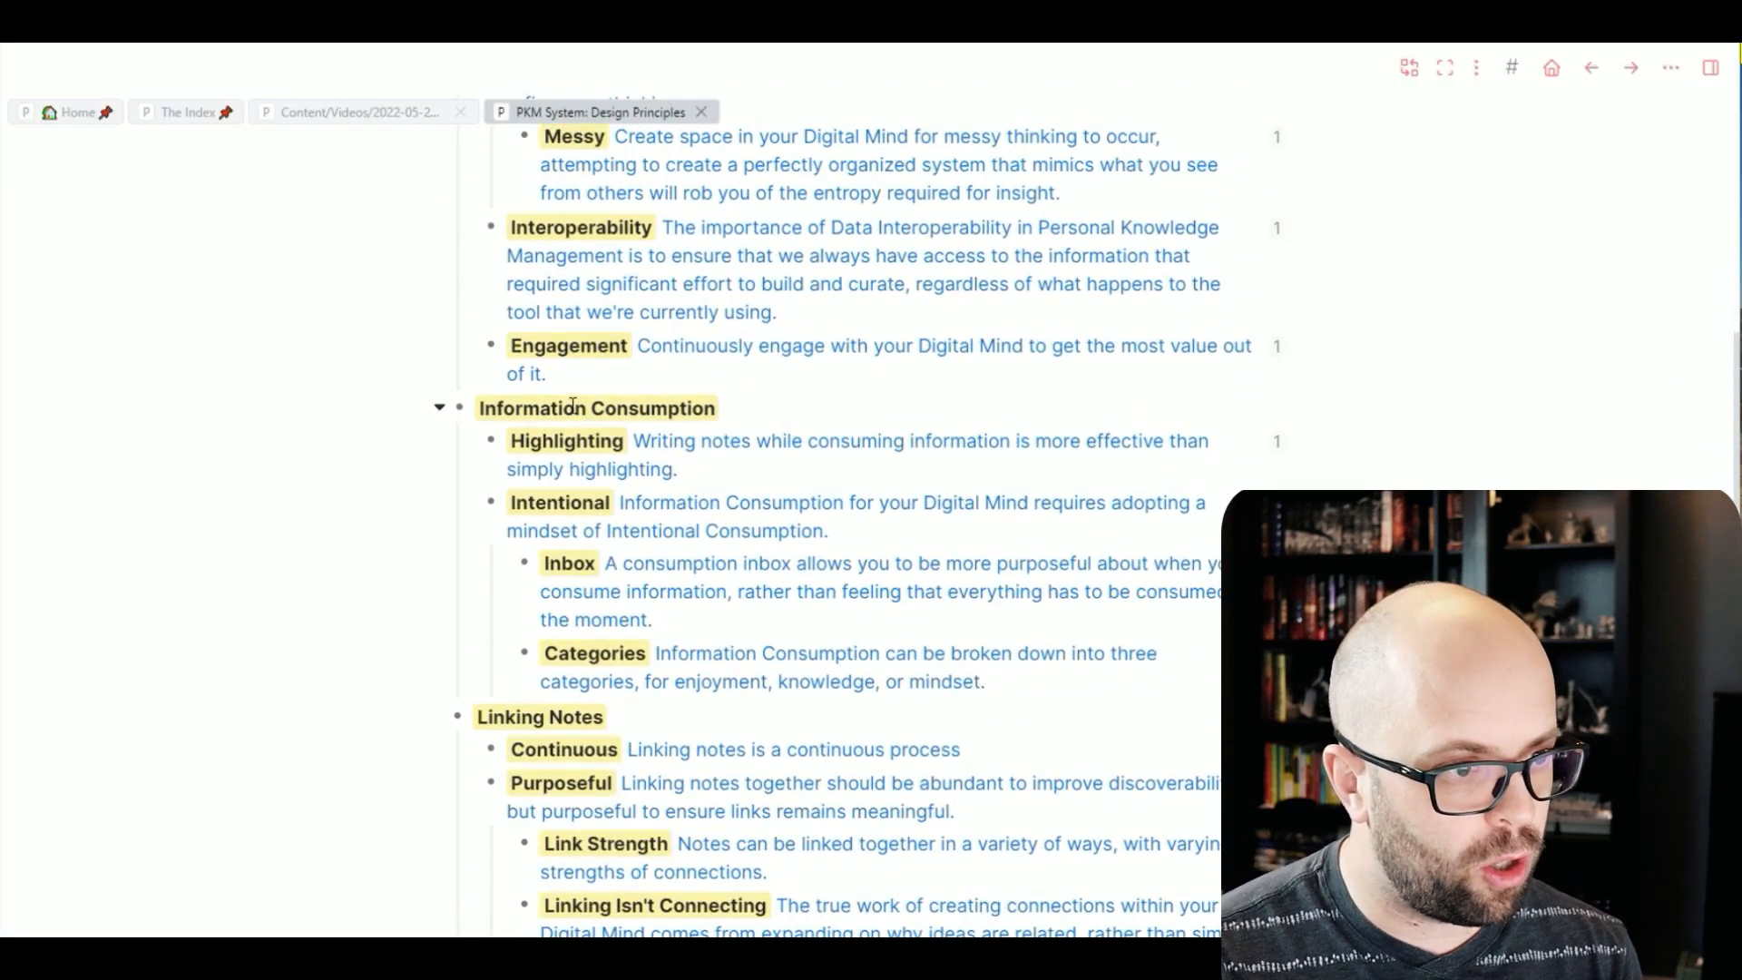
pyautogui.scroll(-1, 662, 338)
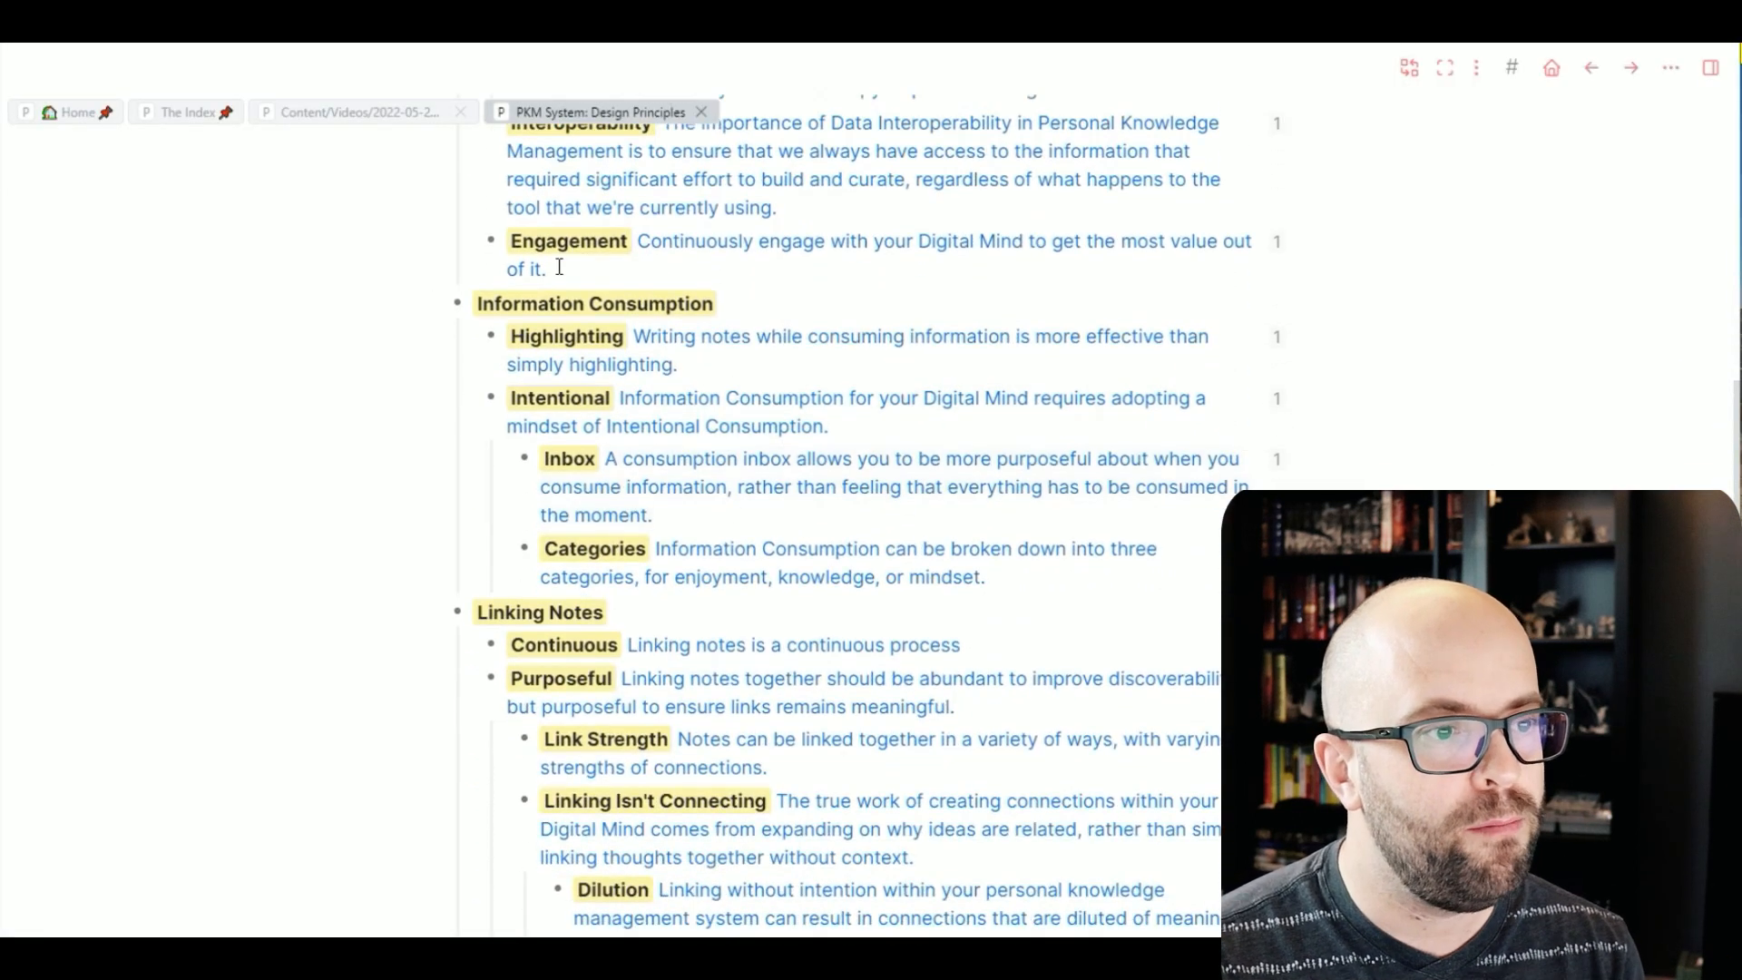
pyautogui.scroll(-3, 798, 434)
pyautogui.scroll(8, 752, 676)
pyautogui.scroll(1, 751, 676)
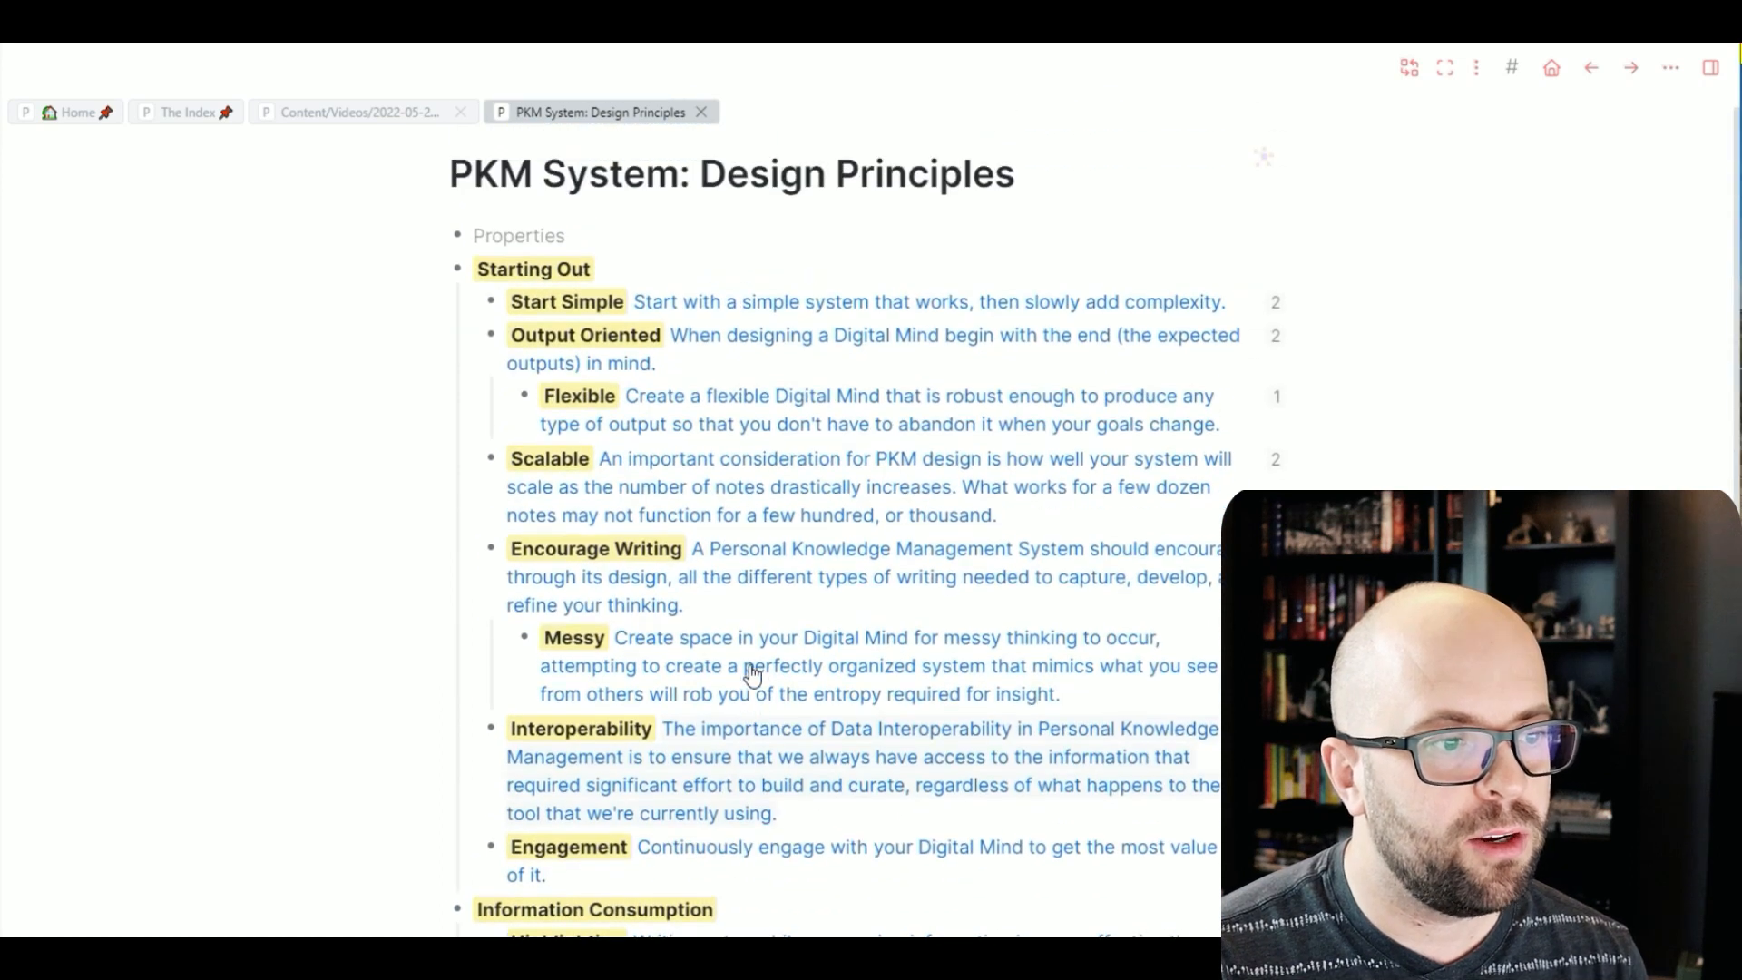
pyautogui.click(1124, 716)
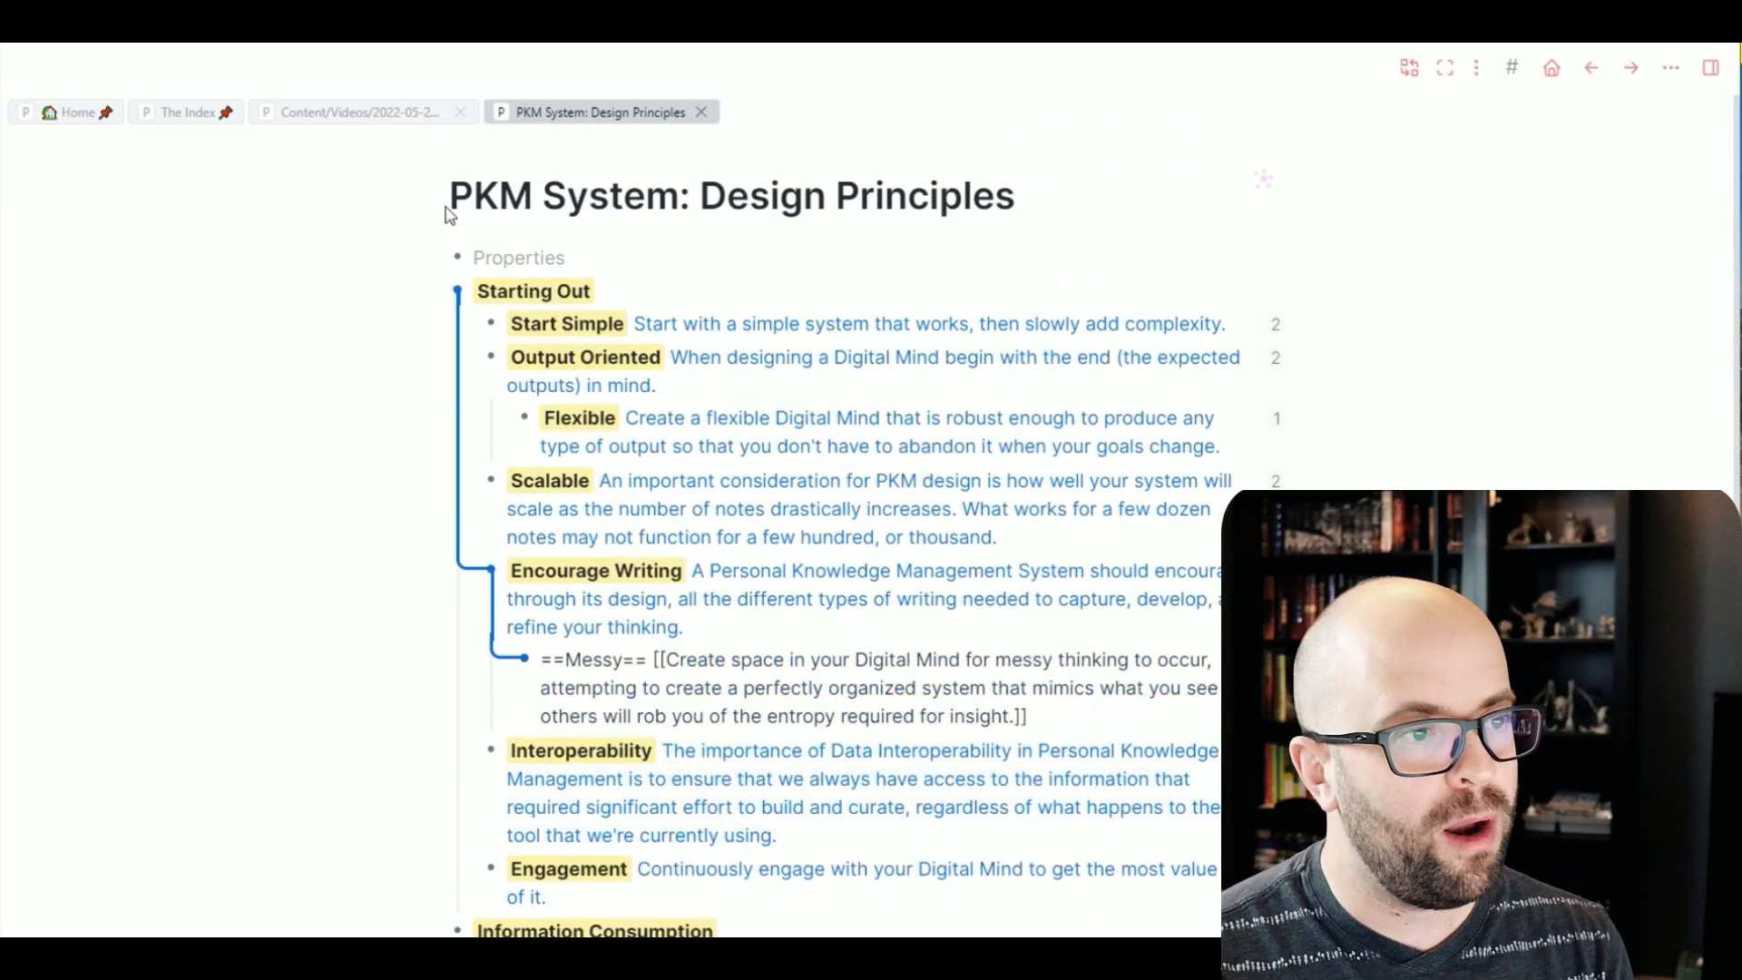
pyautogui.click(354, 617)
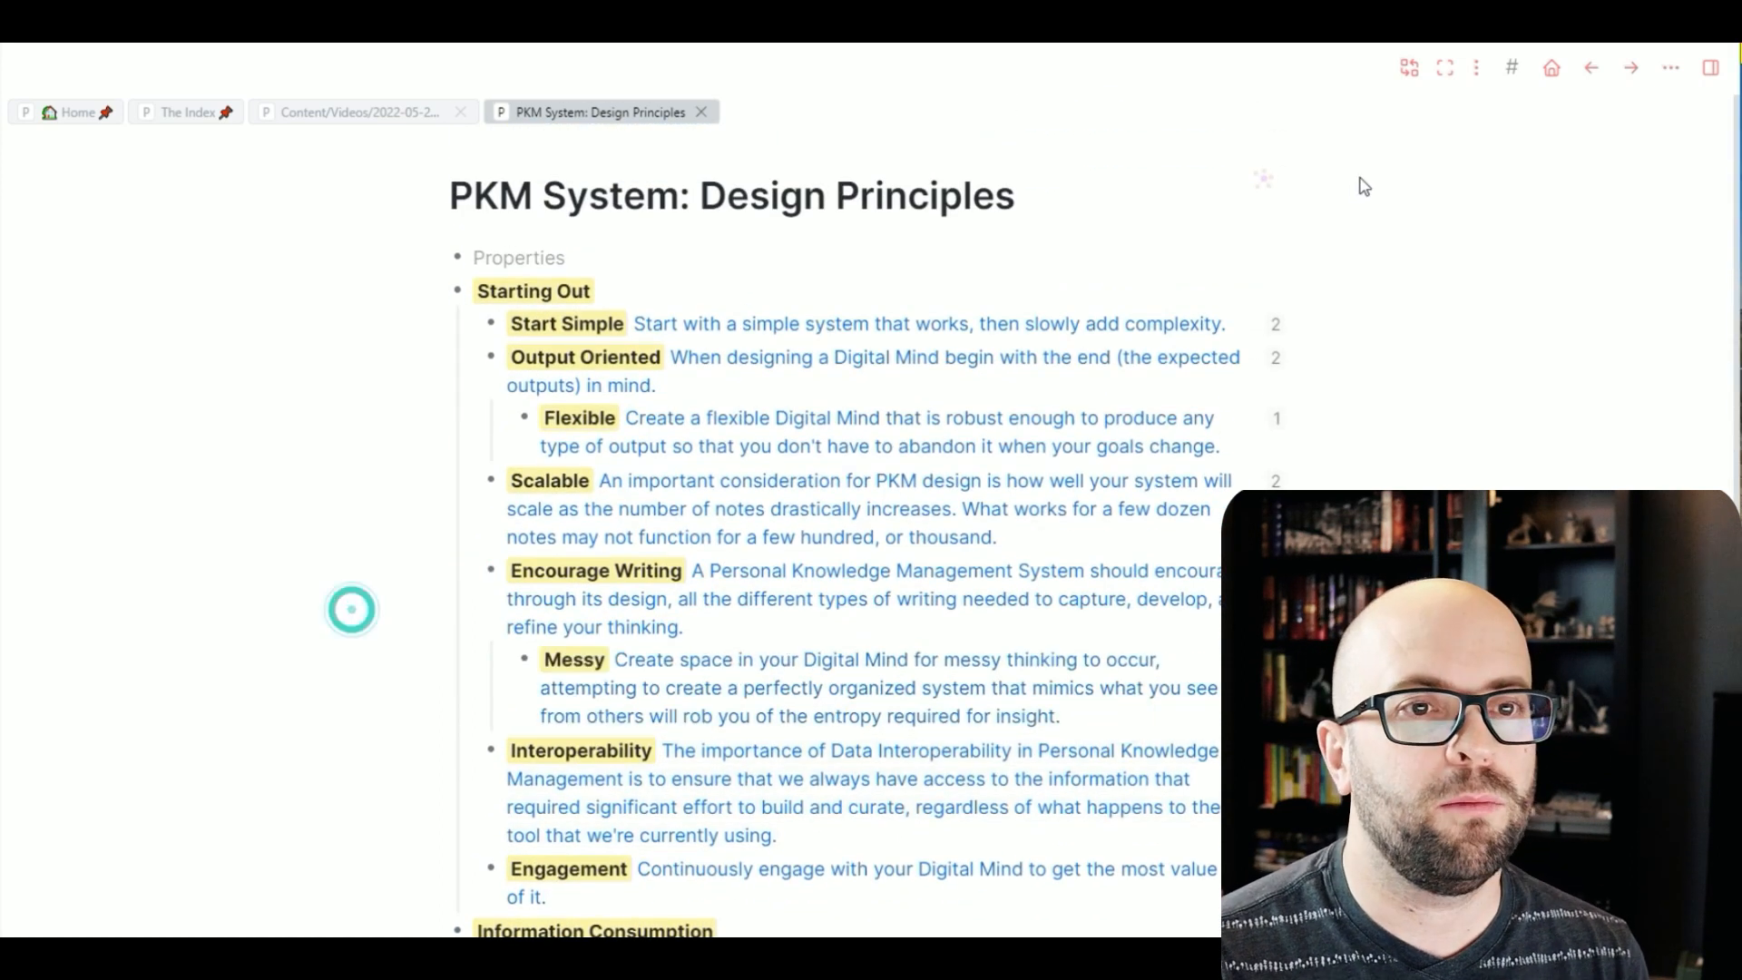
pyautogui.click(1268, 190)
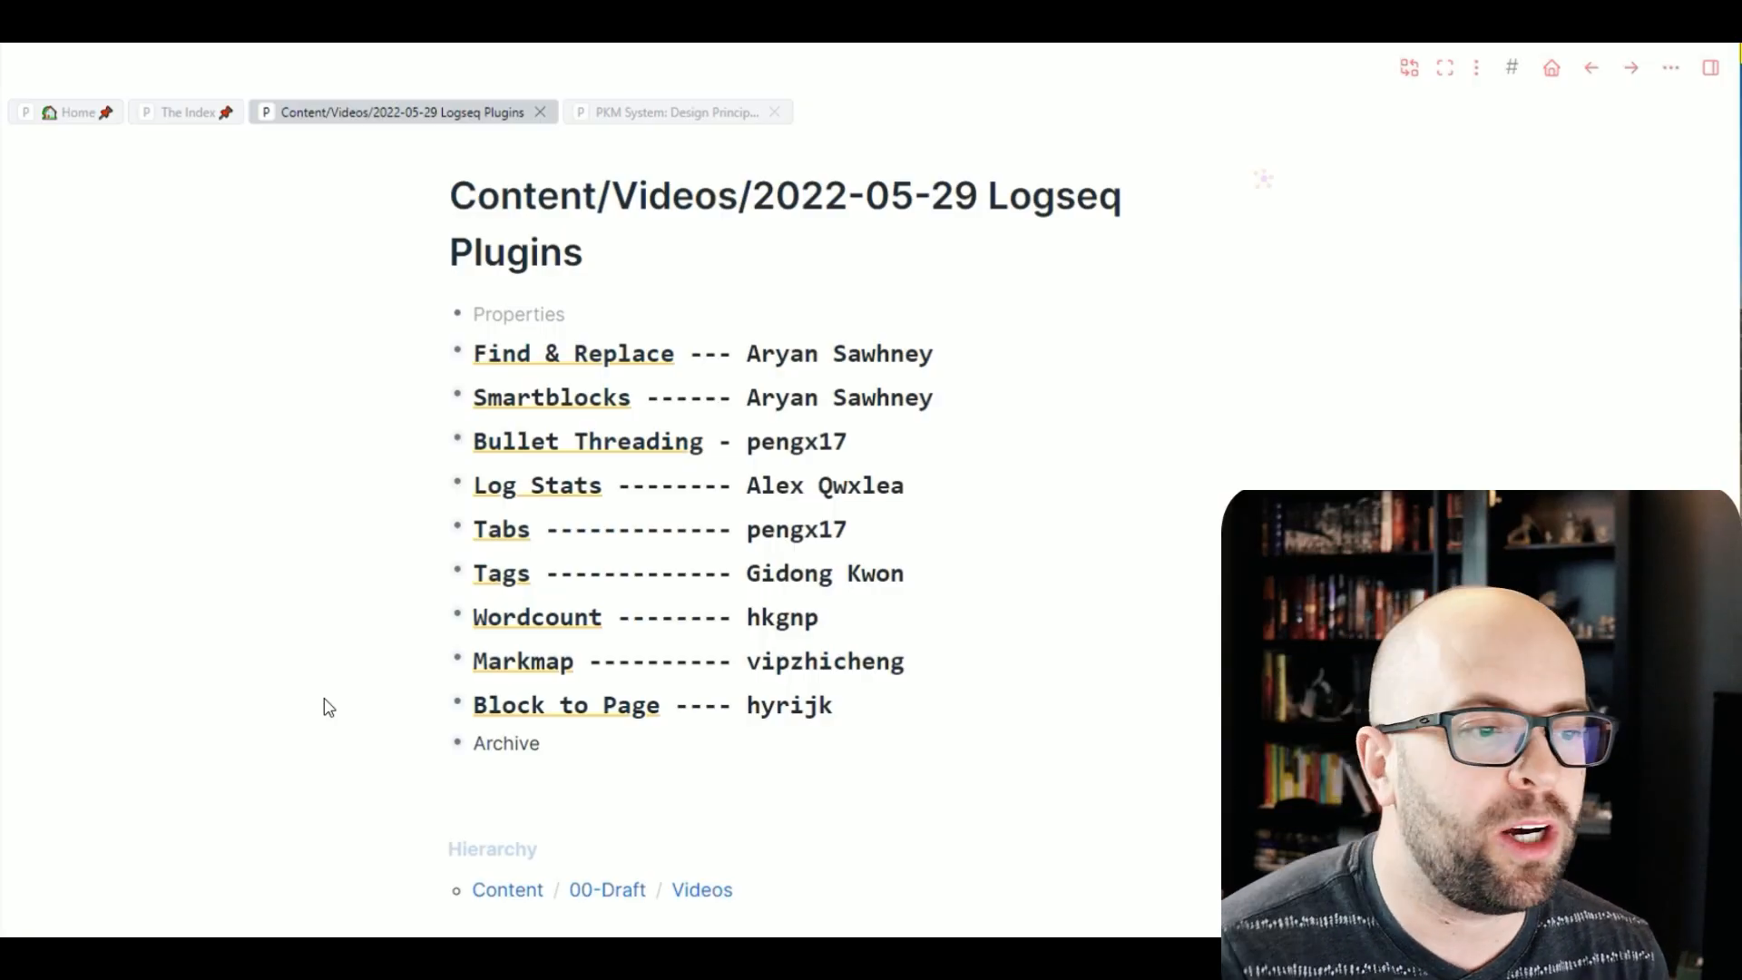
# Step: Expand the Block to Page entry and turn its "New Page" block into a page
pyautogui.click(440, 708)
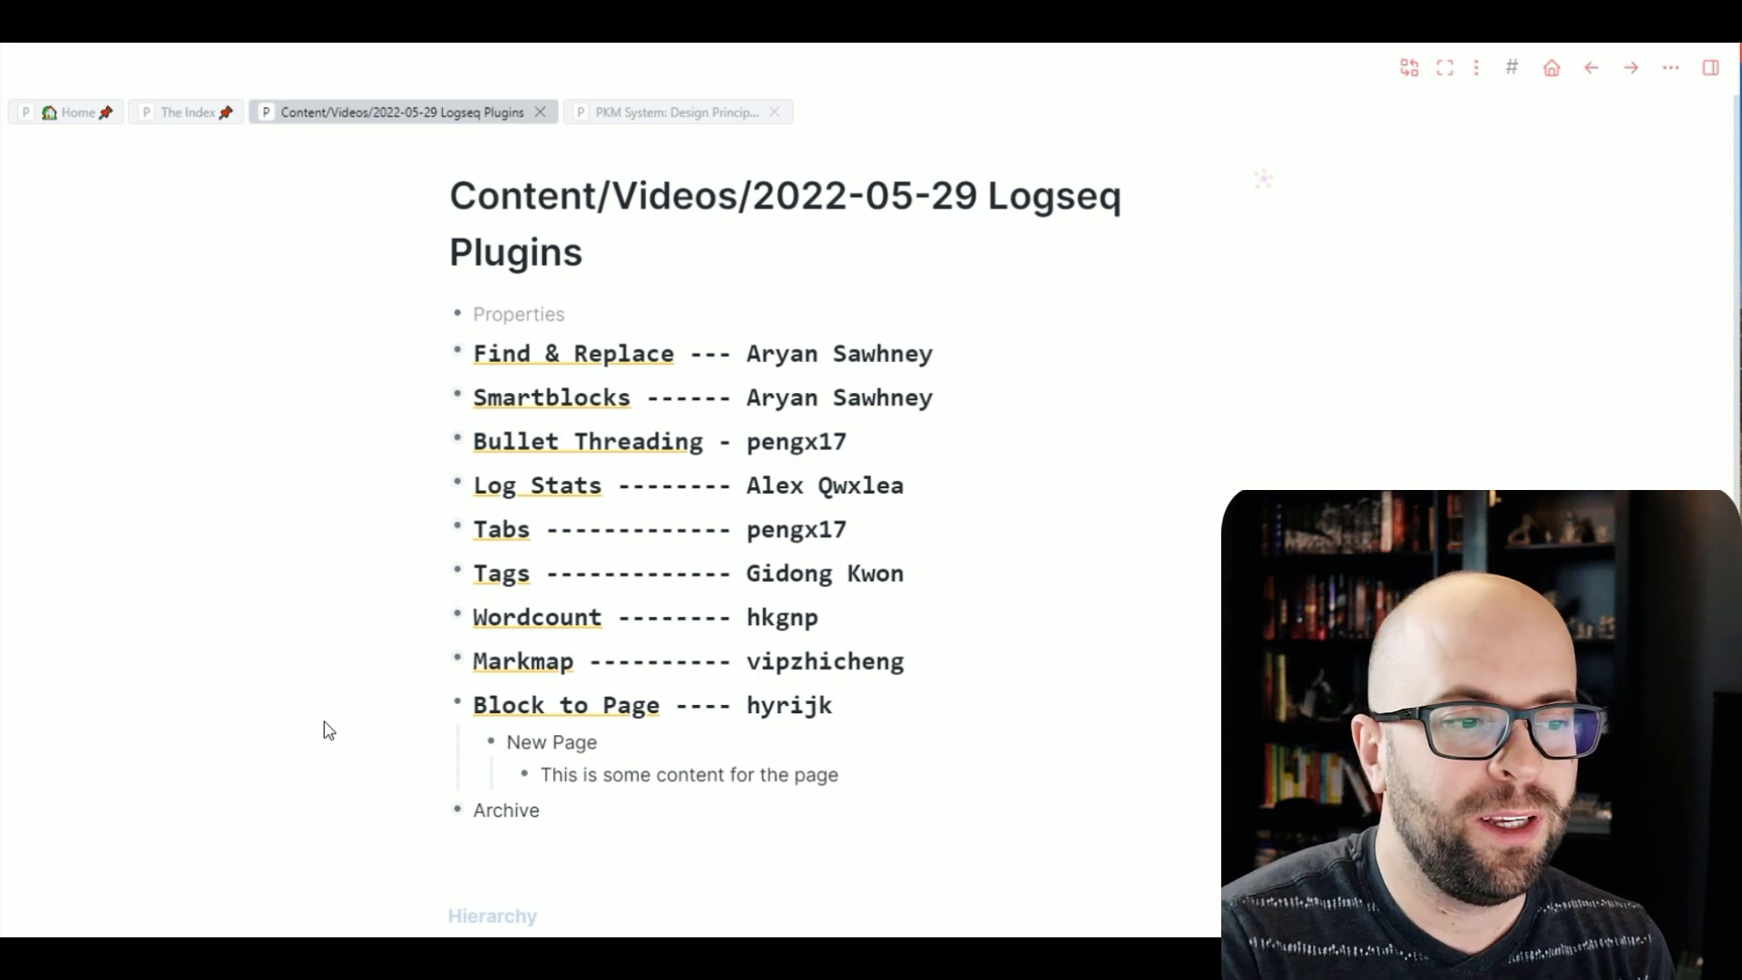
pyautogui.rightClick(494, 744)
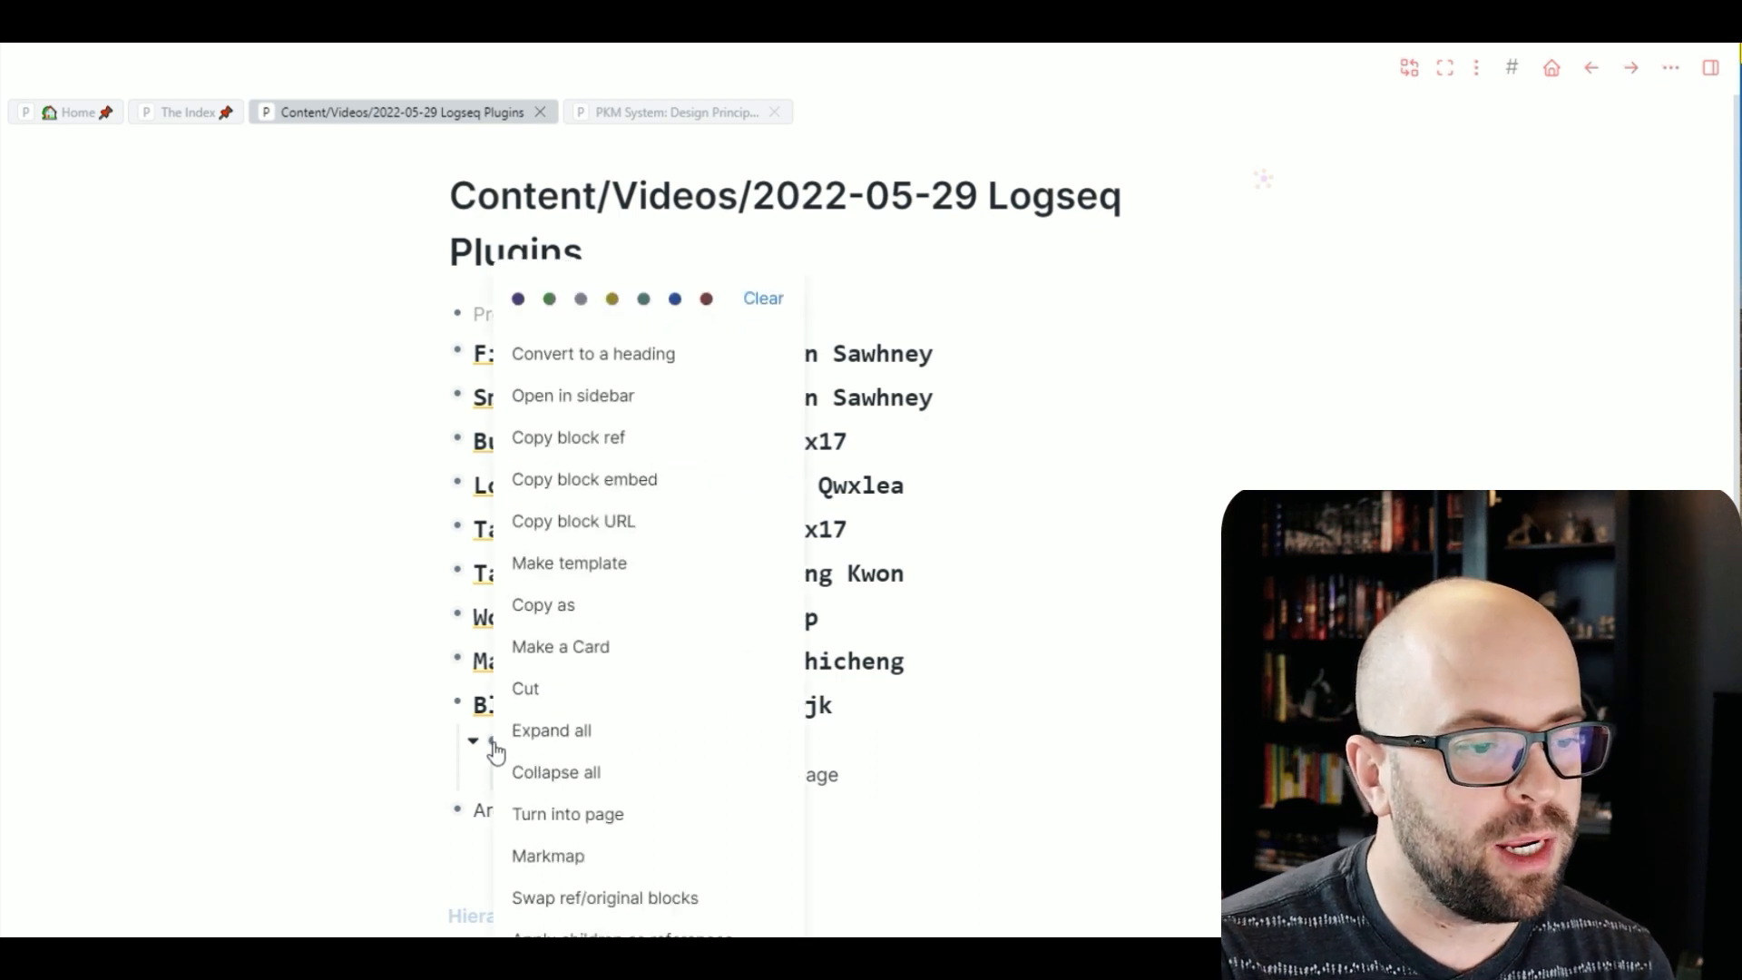
pyautogui.click(657, 828)
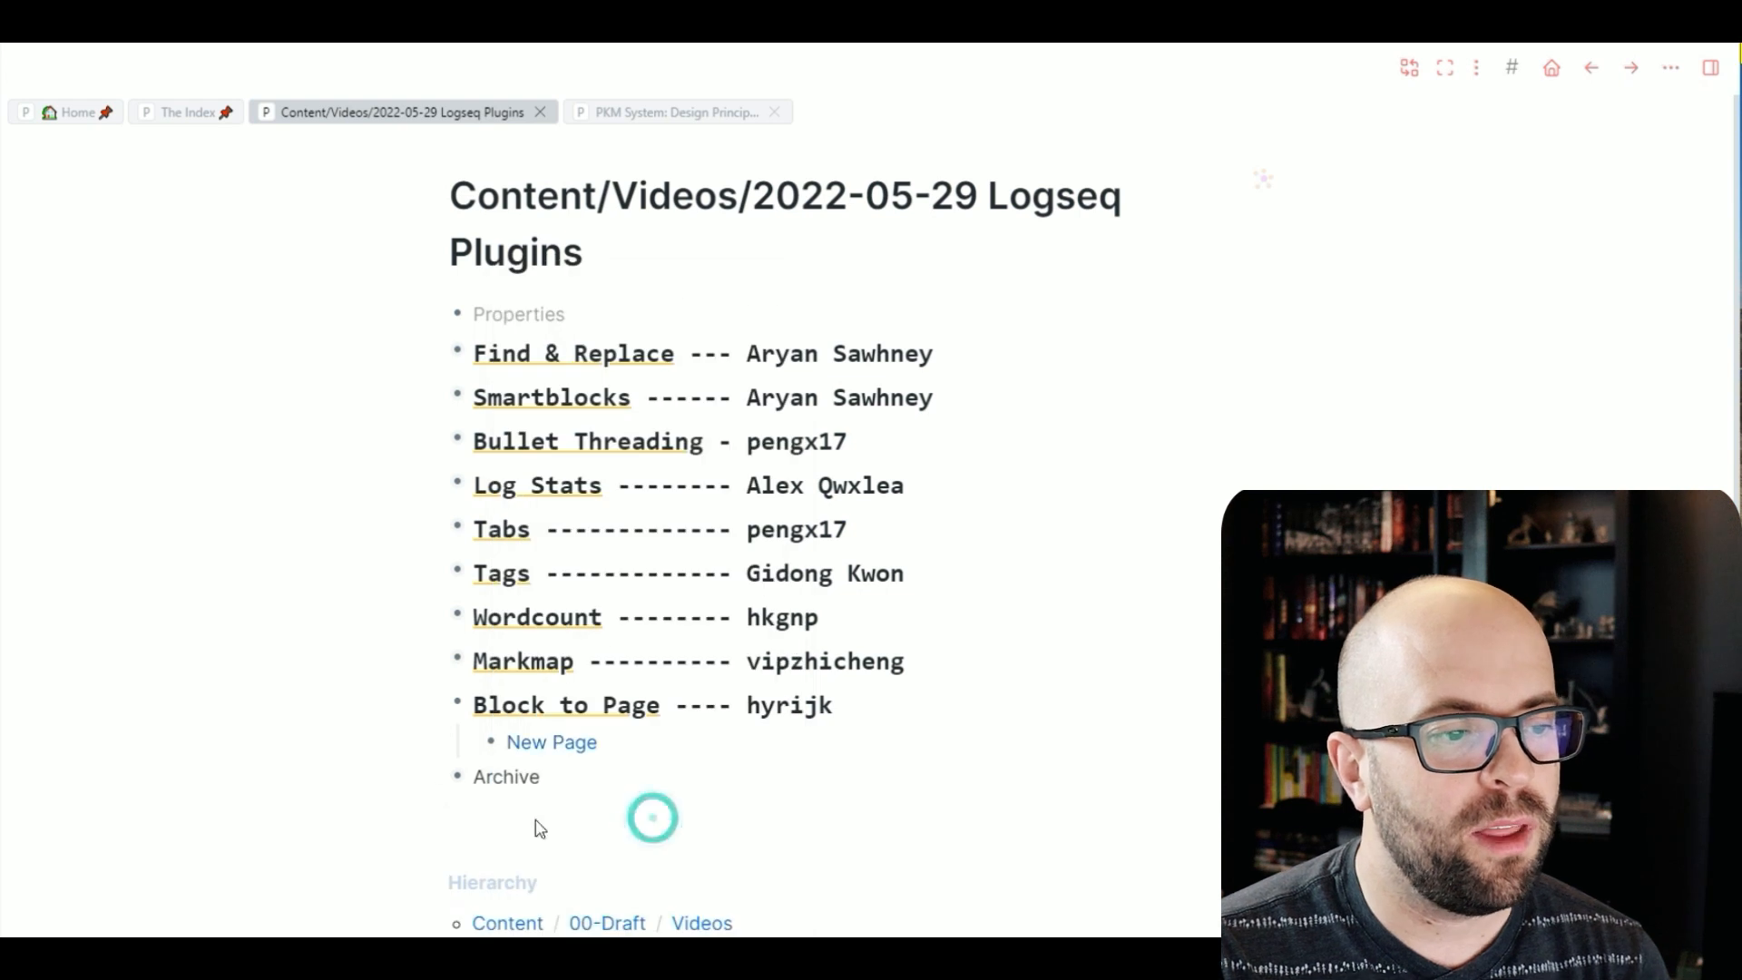
# Step: View the New Page page in its own tab, close it and return to the Logseq Plugins page
pyautogui.keyDown('ctrl'); pyautogui.click(541, 754); pyautogui.keyUp('ctrl')
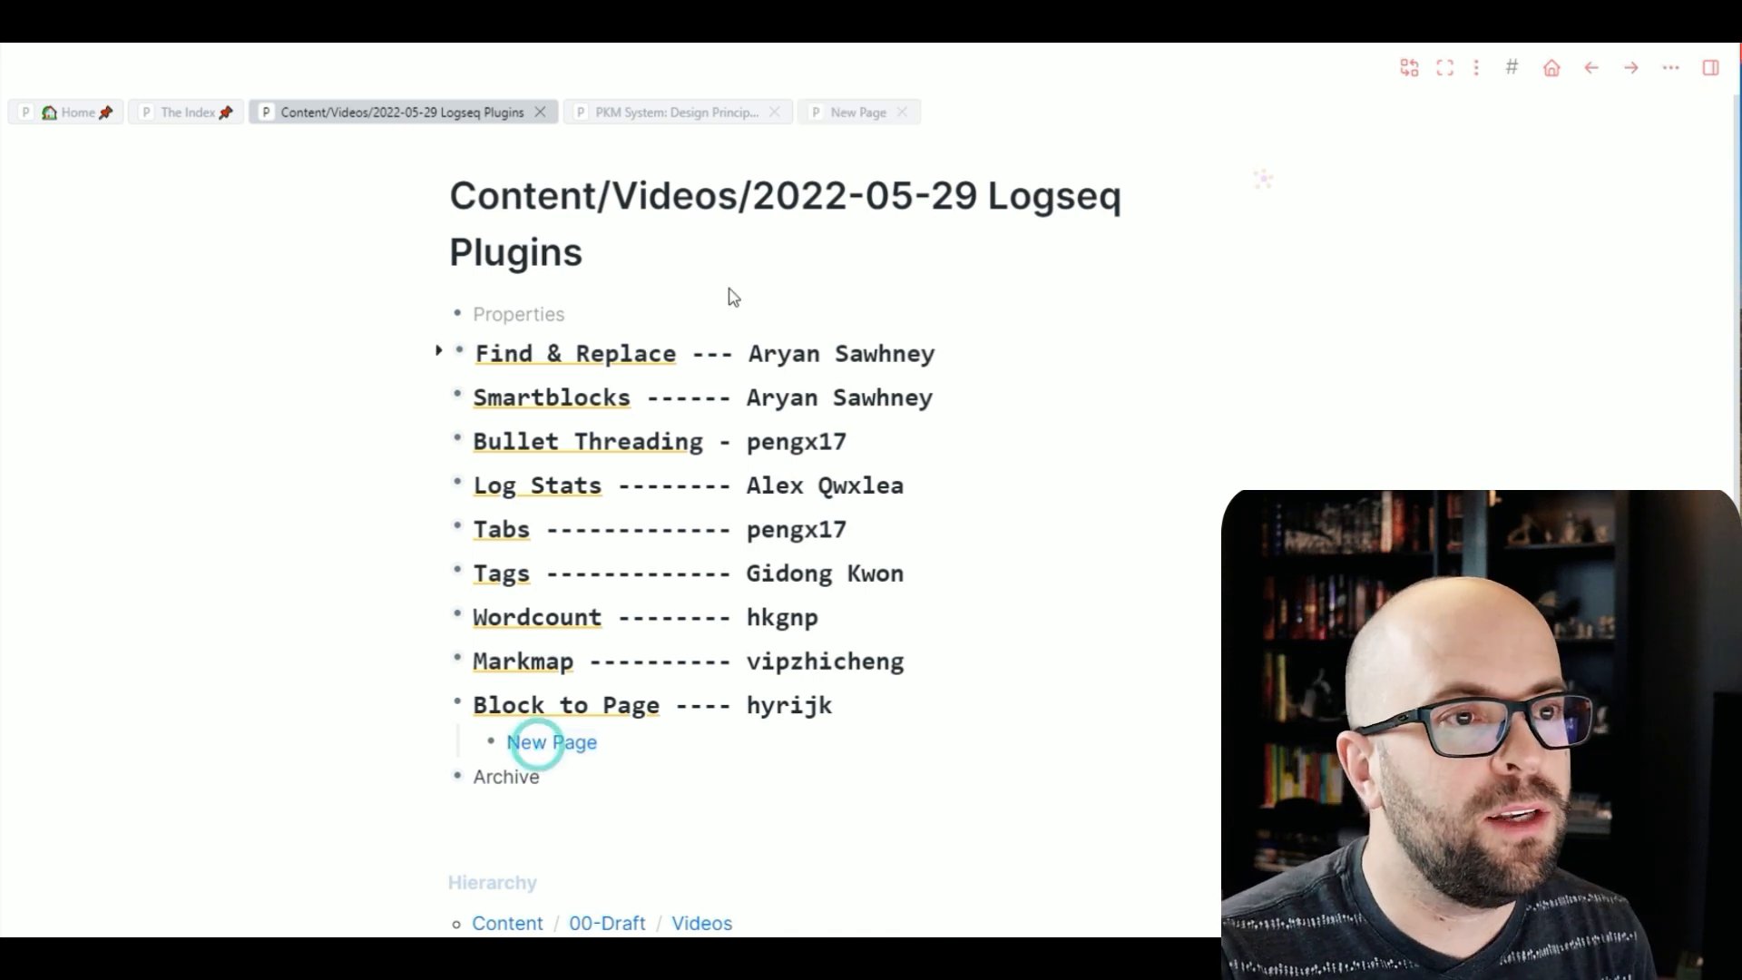
pyautogui.click(848, 113)
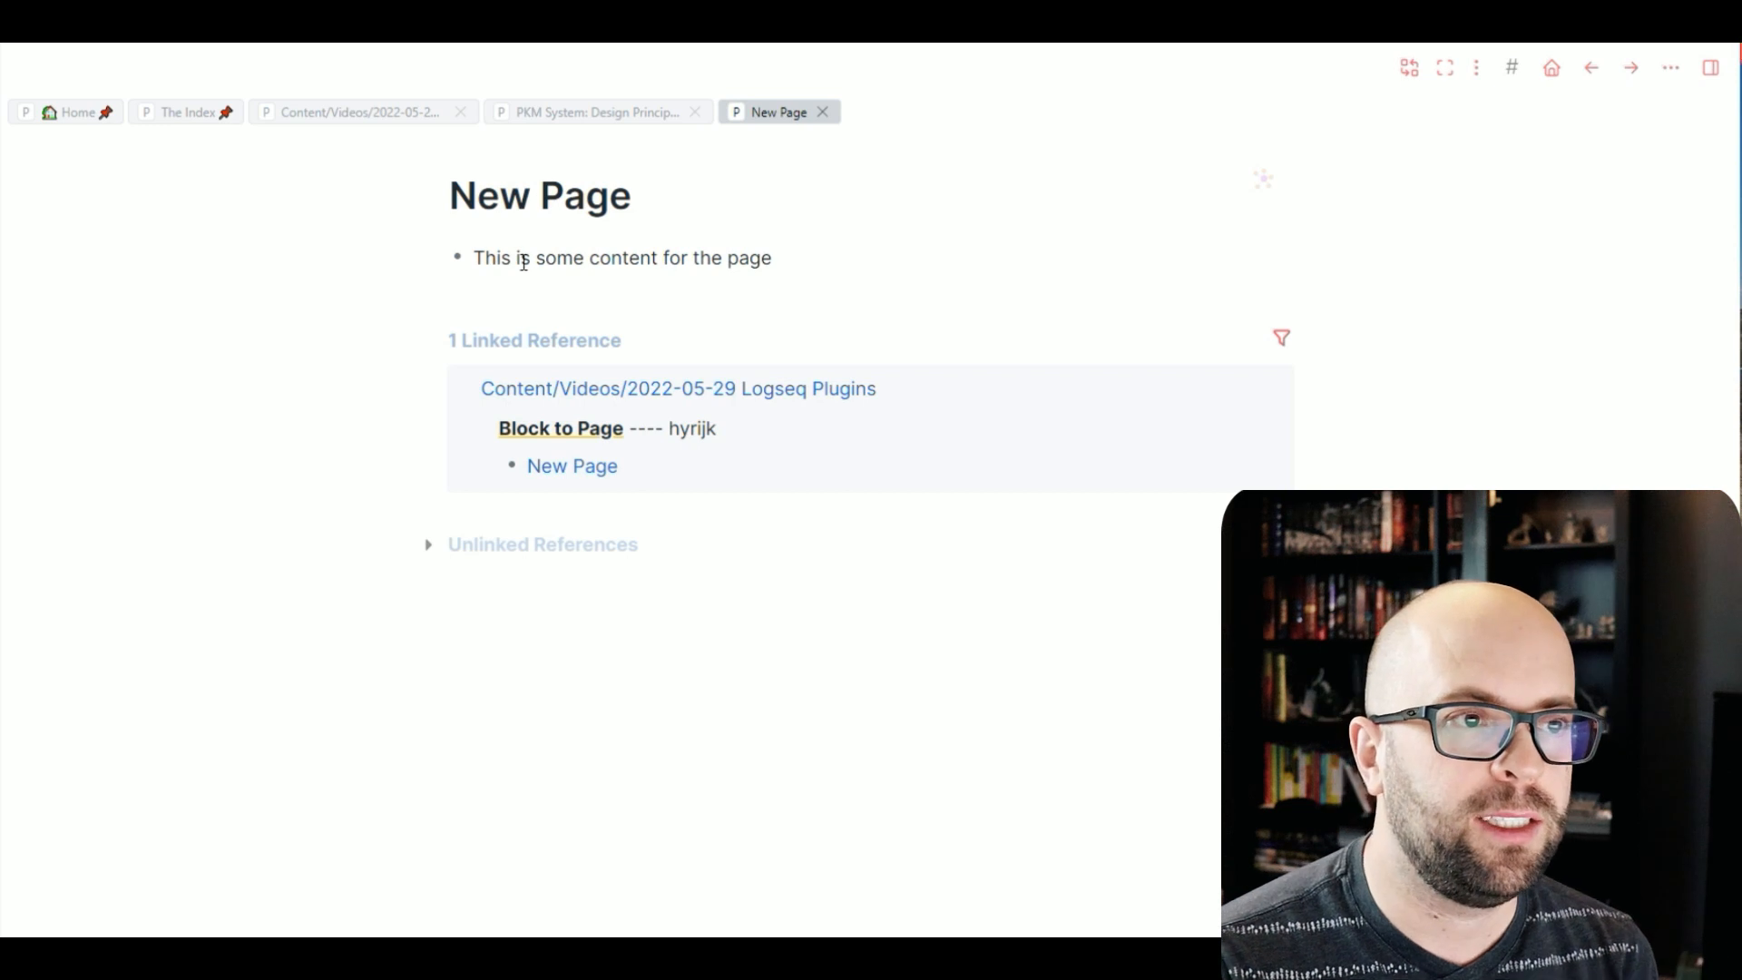
pyautogui.click(823, 112)
pyautogui.click(350, 111)
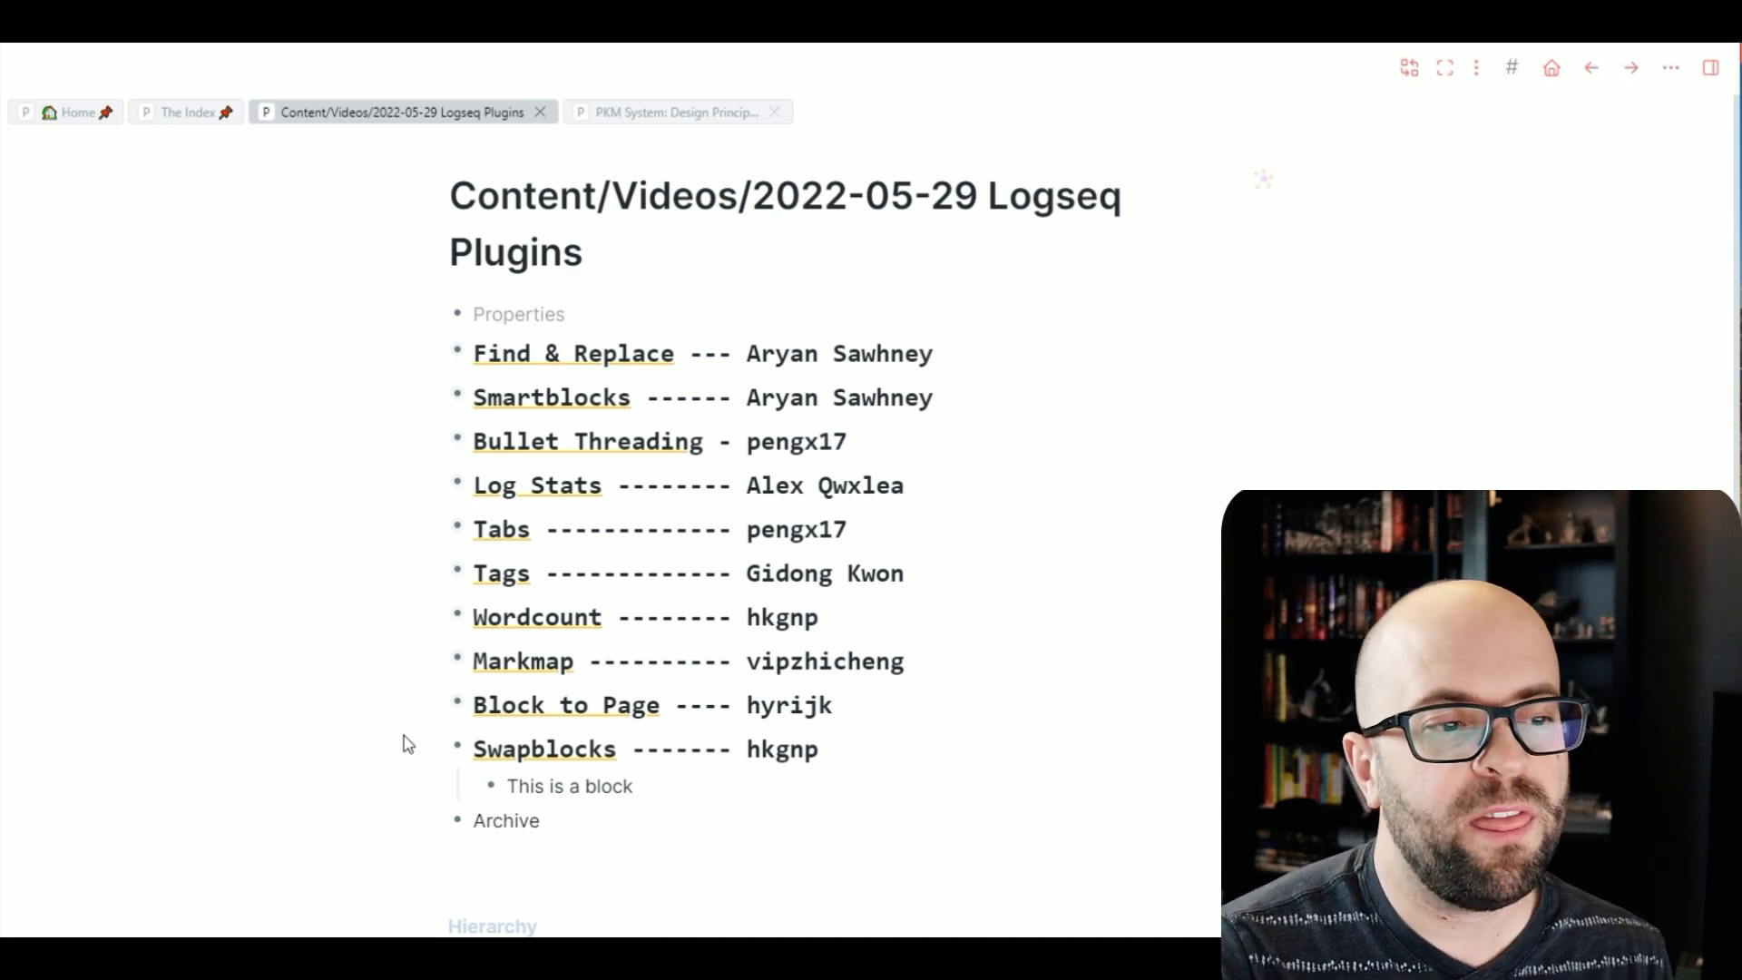
# Step: Copy a block reference to "This is a block" under Swapblocks and paste it as a child block of Archive
pyautogui.click(689, 788)
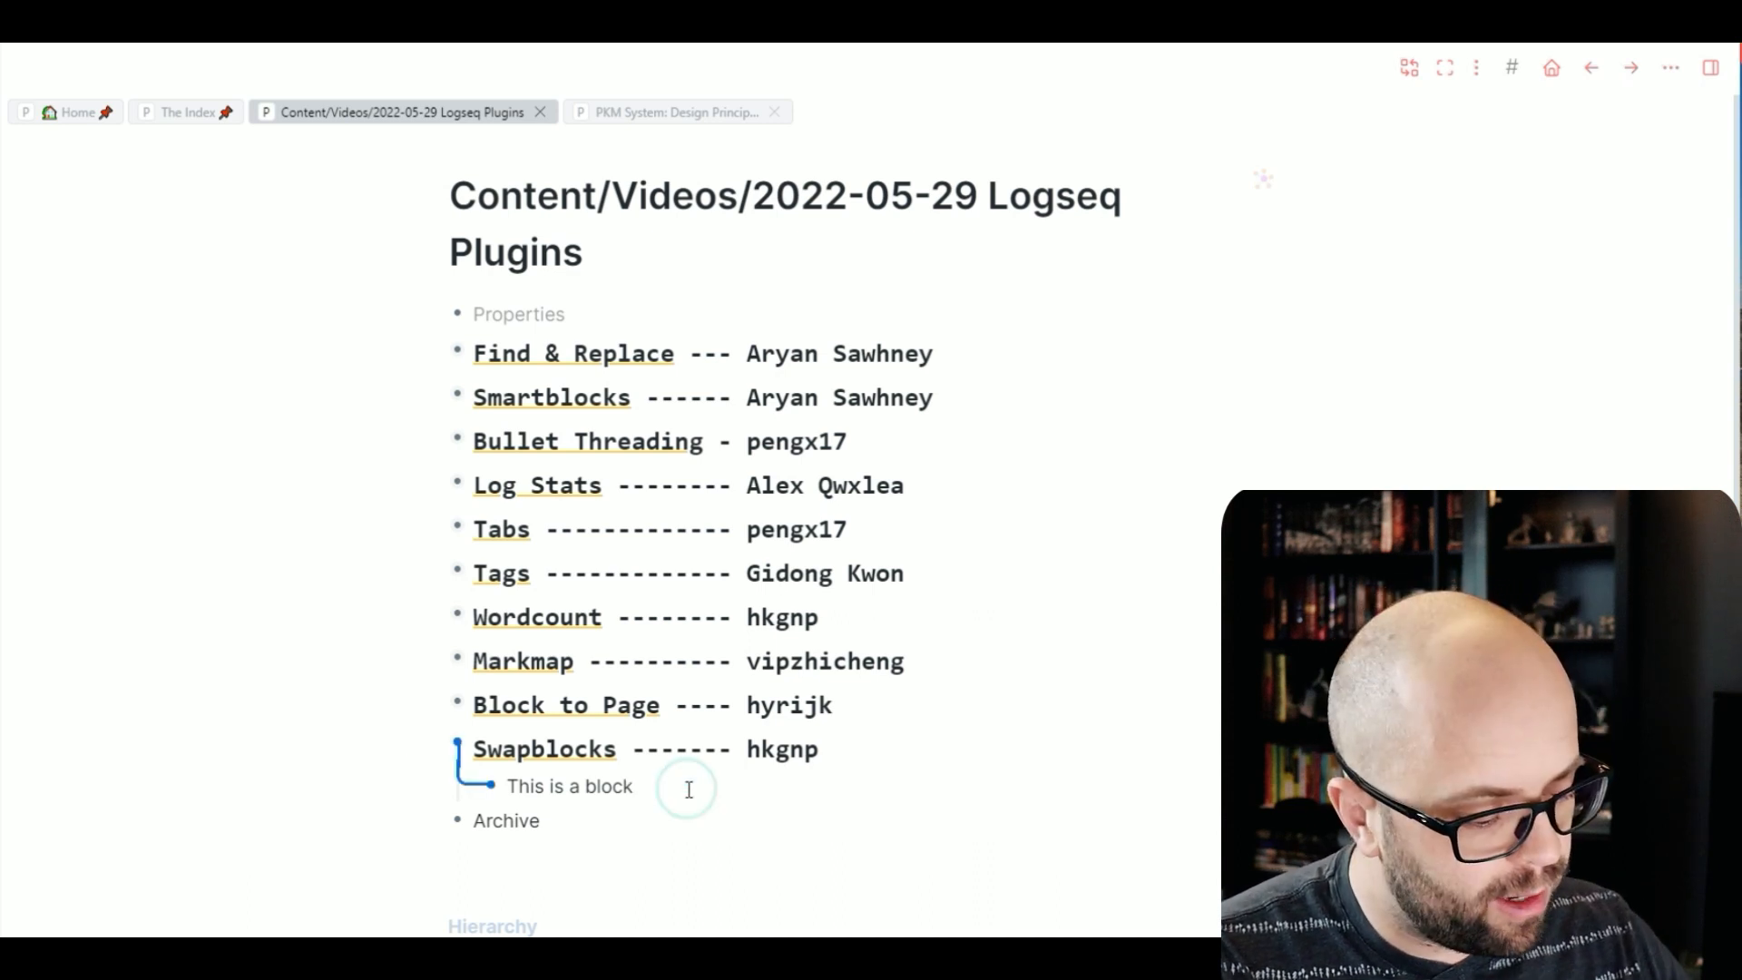
pyautogui.hotkey('ctrl', 'e')
pyautogui.click(623, 812)
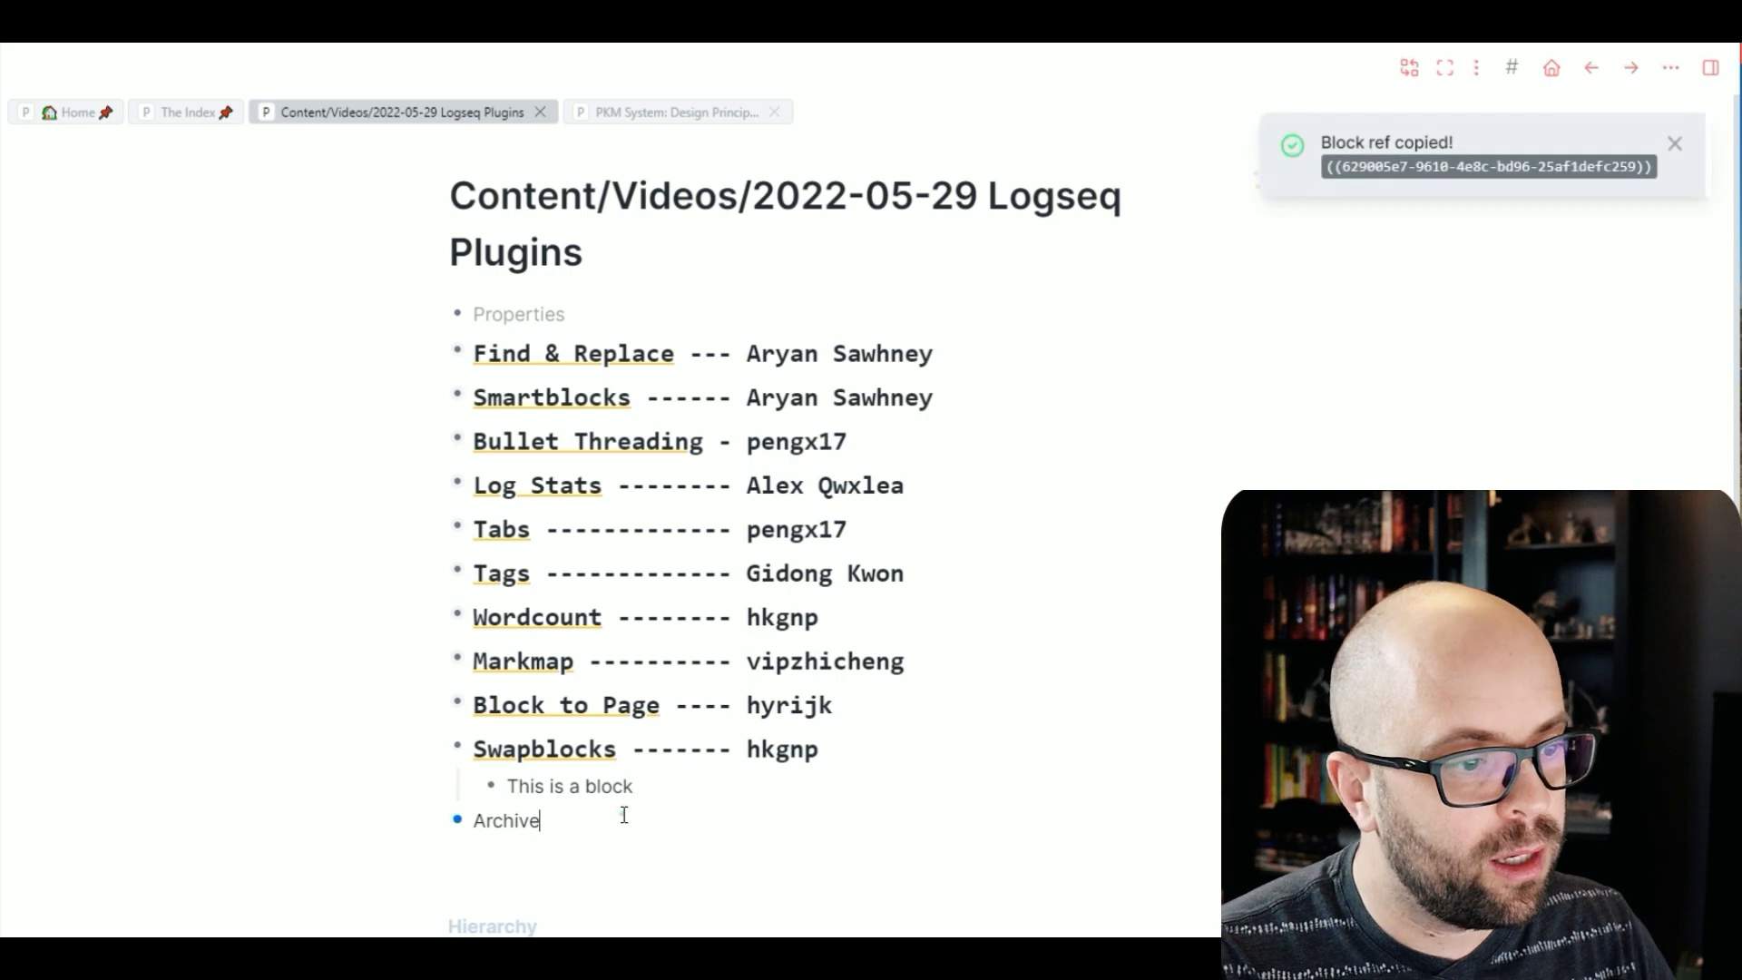
pyautogui.press('Return')
pyautogui.press('Tab')
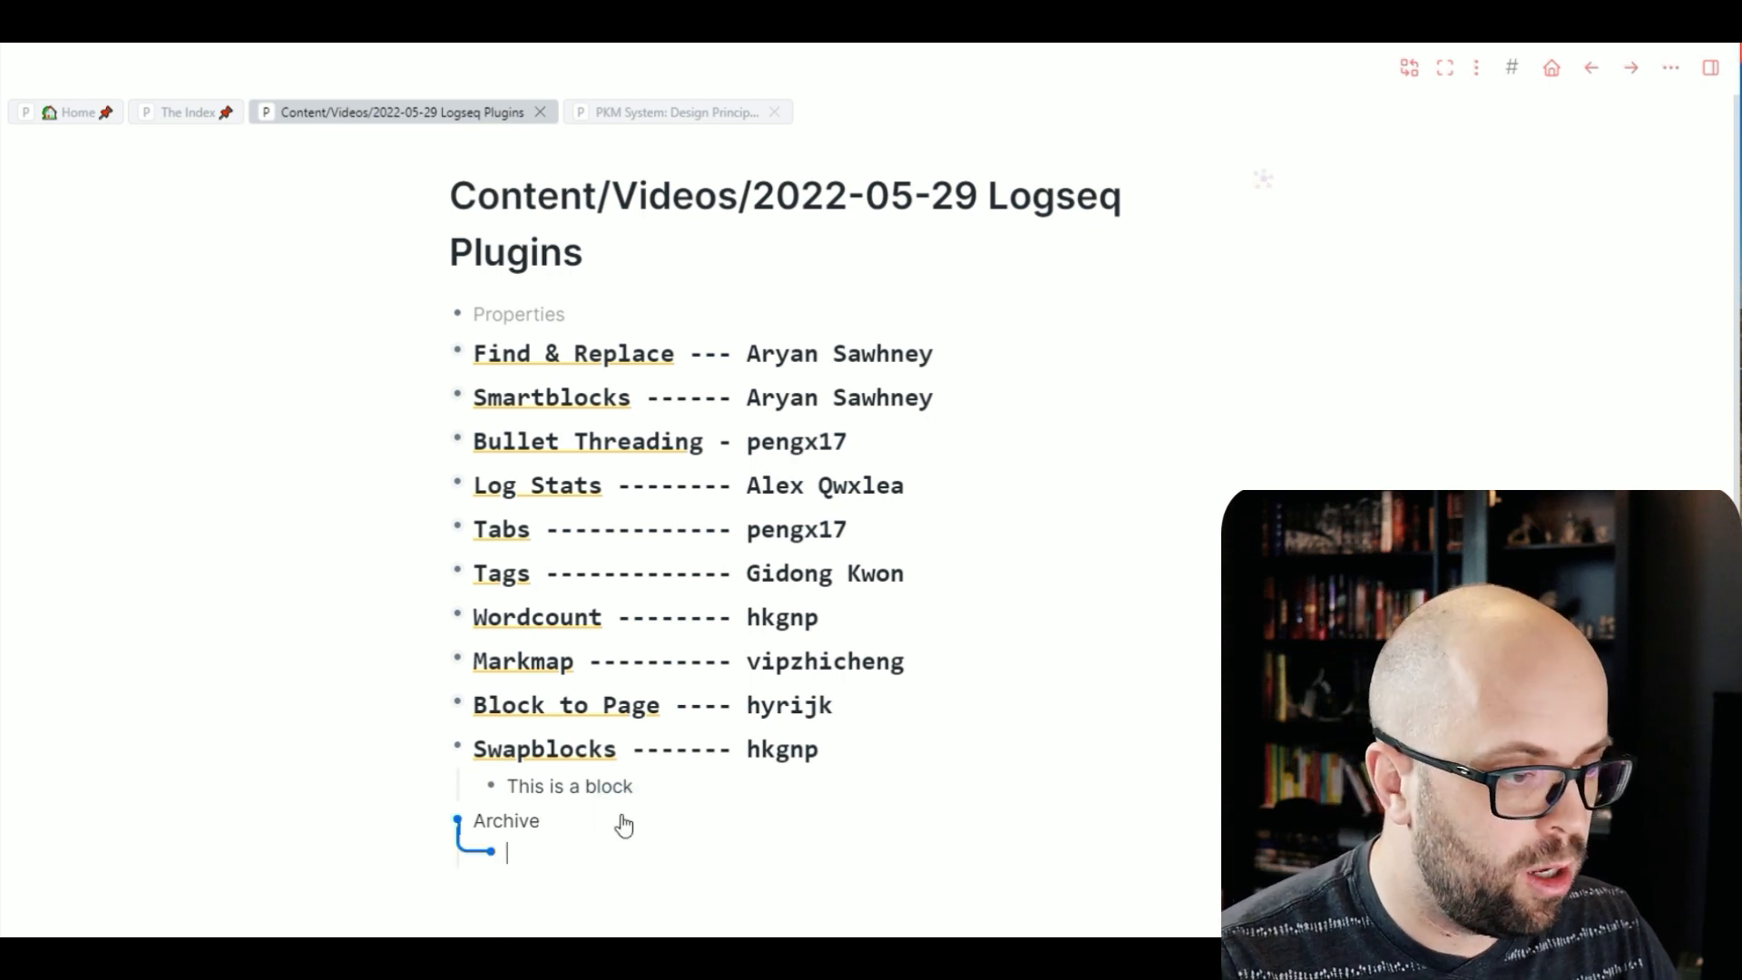
pyautogui.hotkey('ctrl', 'v')
pyautogui.click(342, 755)
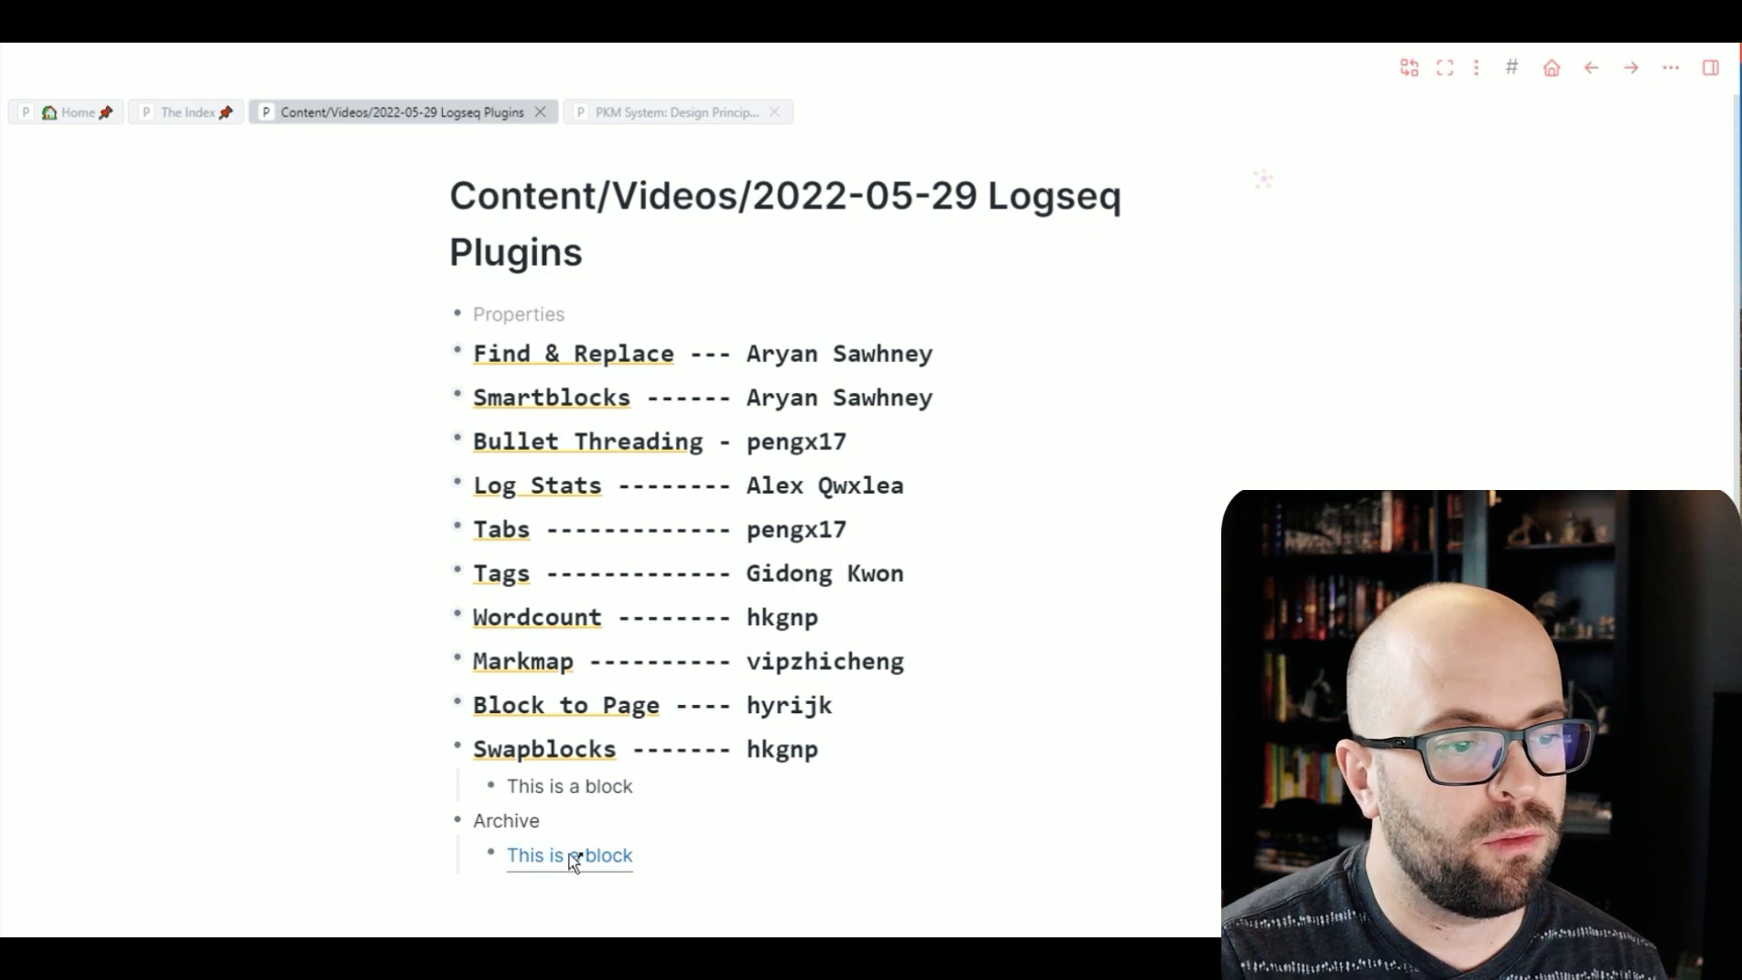
# Step: Swap the block reference under Archive with its original block and check the swapped block's content
pyautogui.rightClick(491, 864)
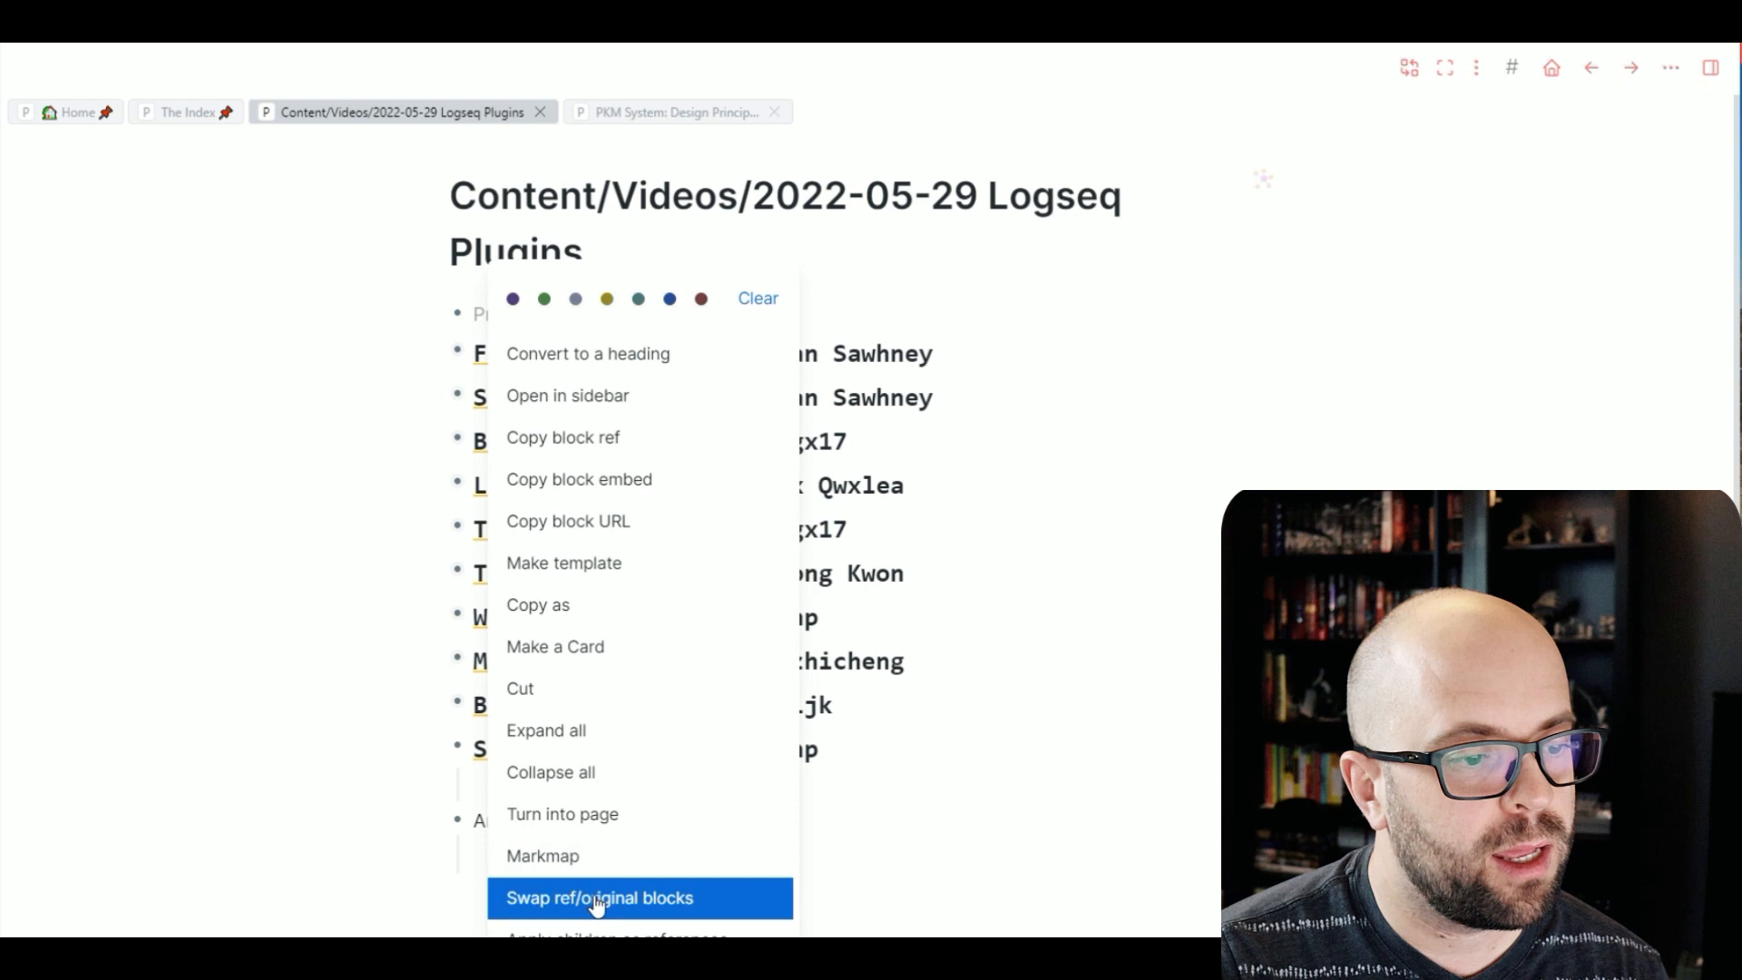
pyautogui.click(690, 898)
pyautogui.click(281, 769)
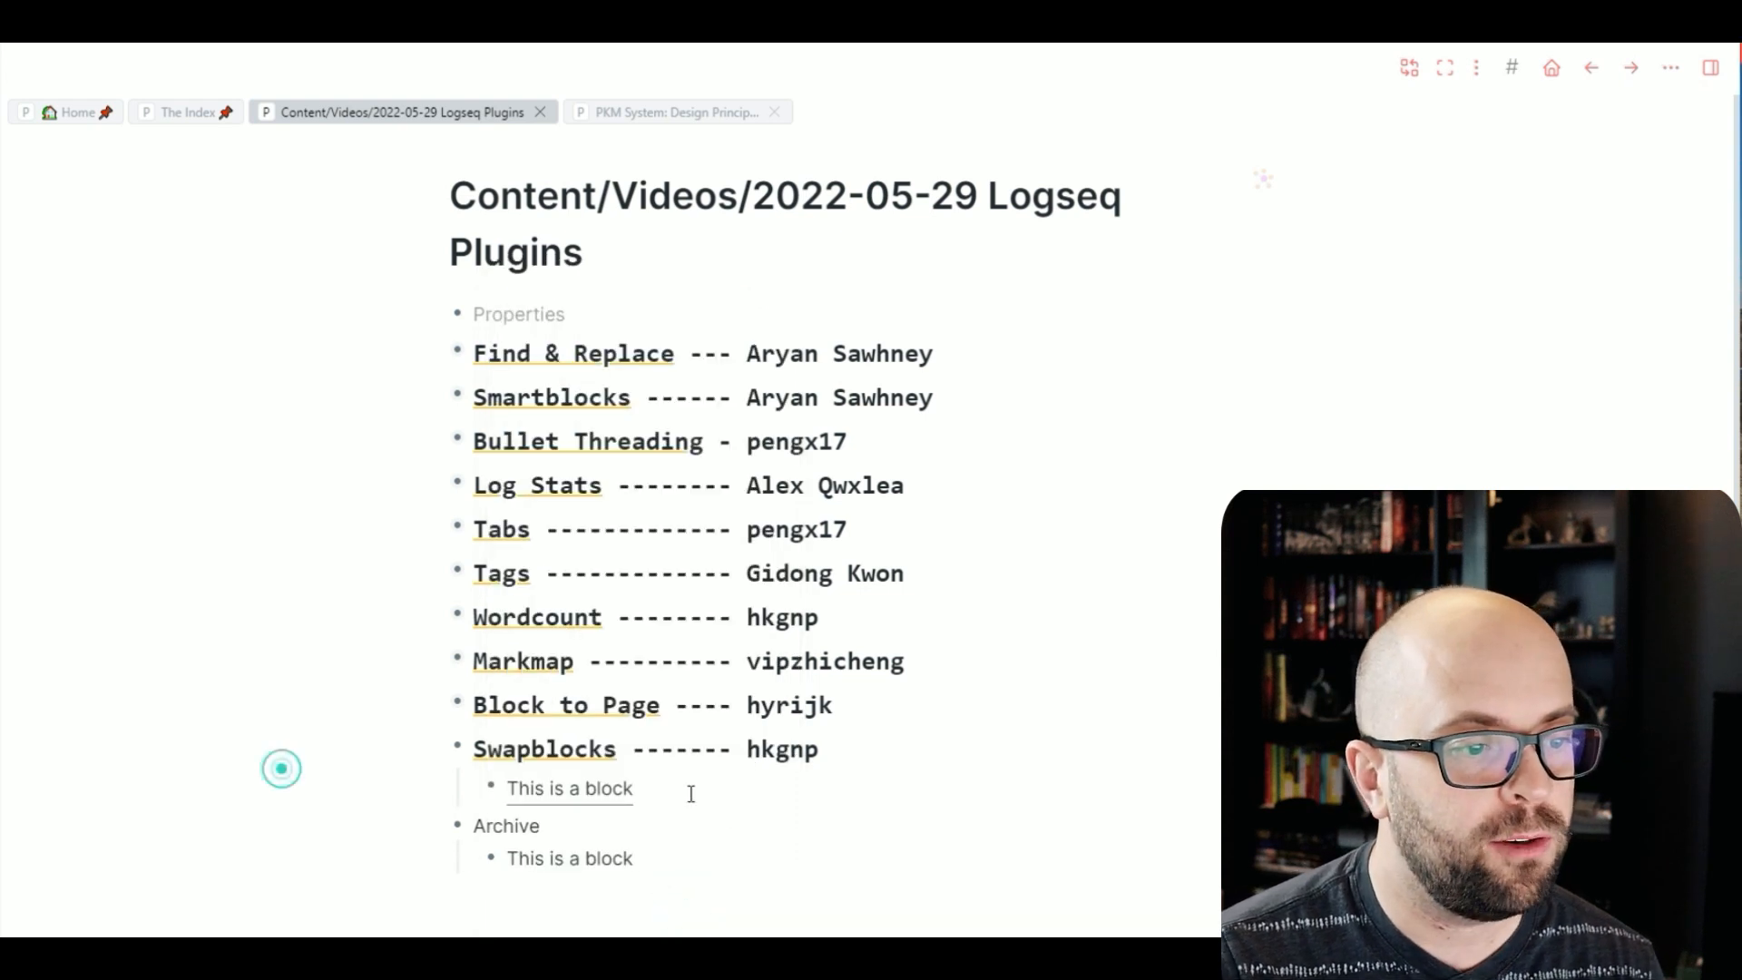
pyautogui.click(600, 859)
pyautogui.click(321, 755)
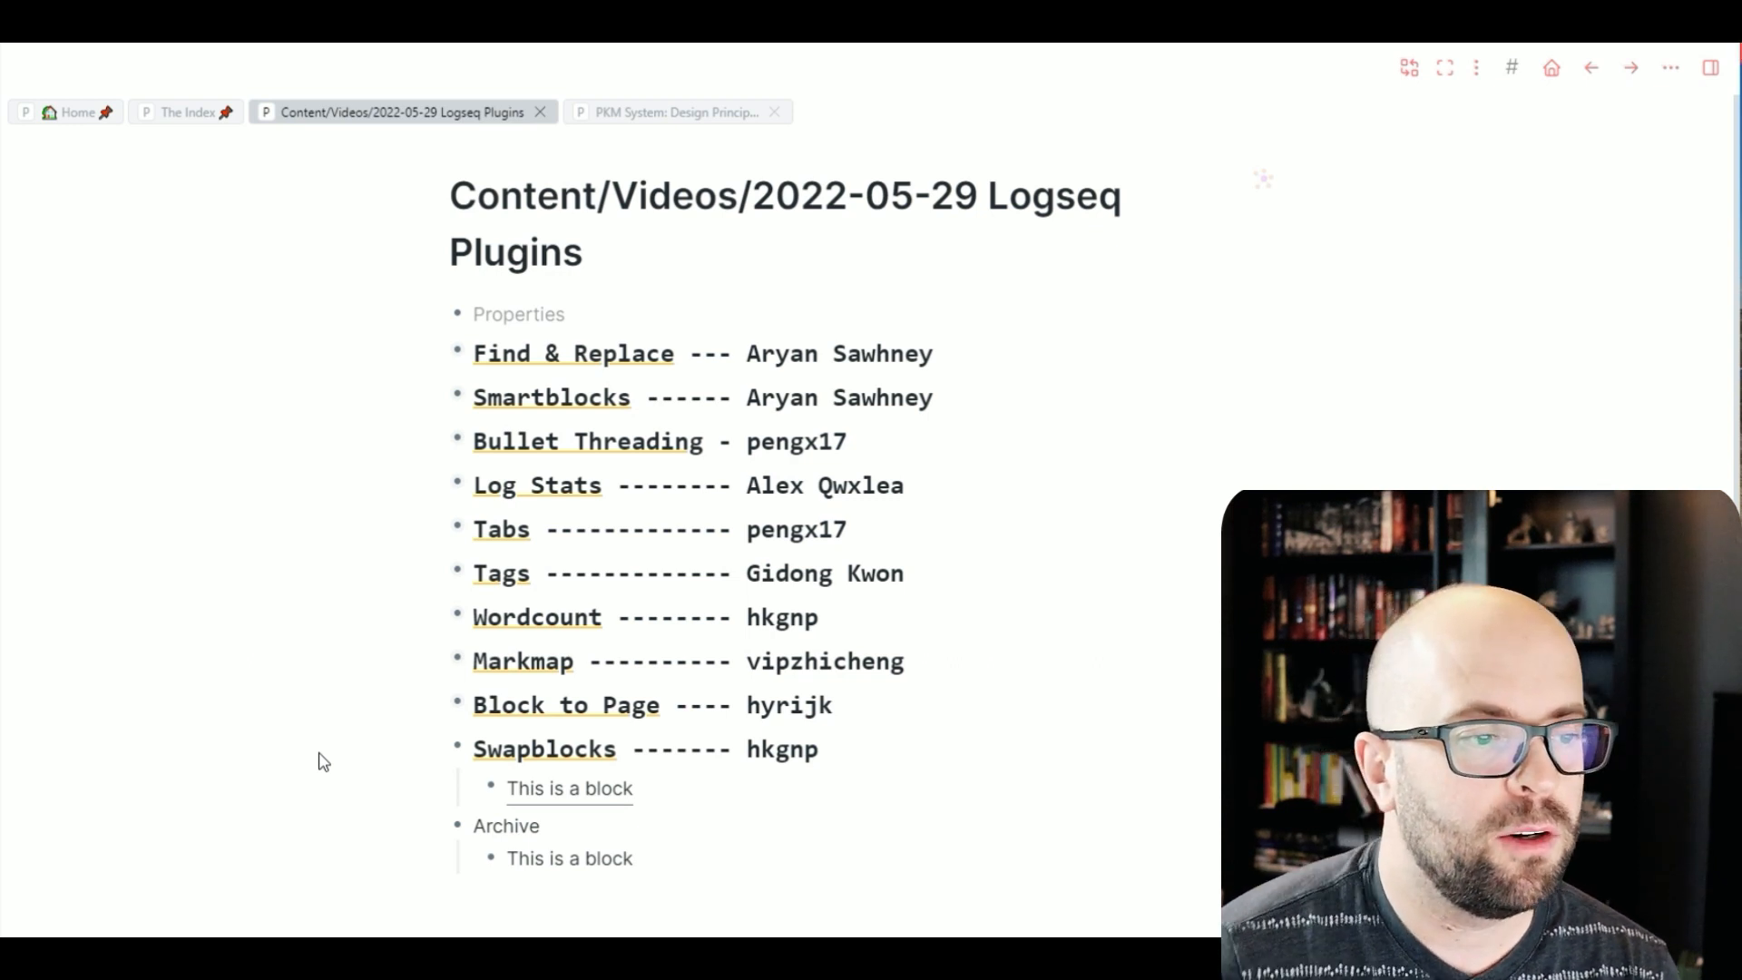
# Step: Collapse the Swapblocks and Archive entries
pyautogui.click(439, 750)
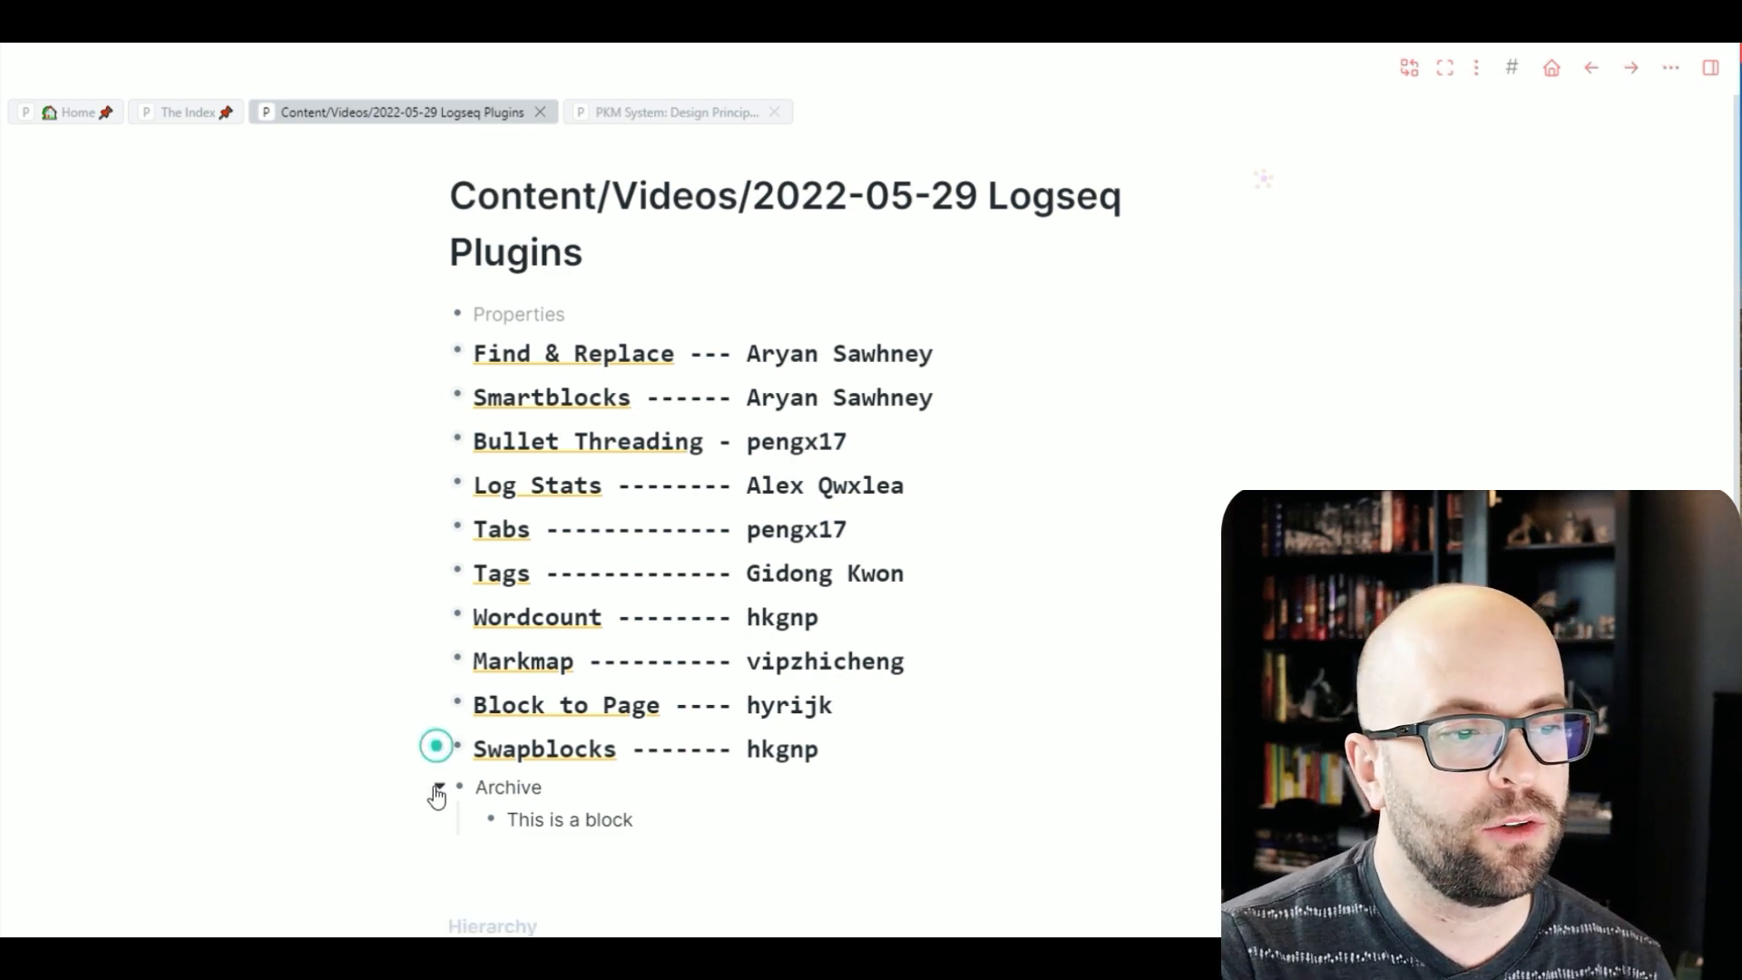
pyautogui.click(437, 787)
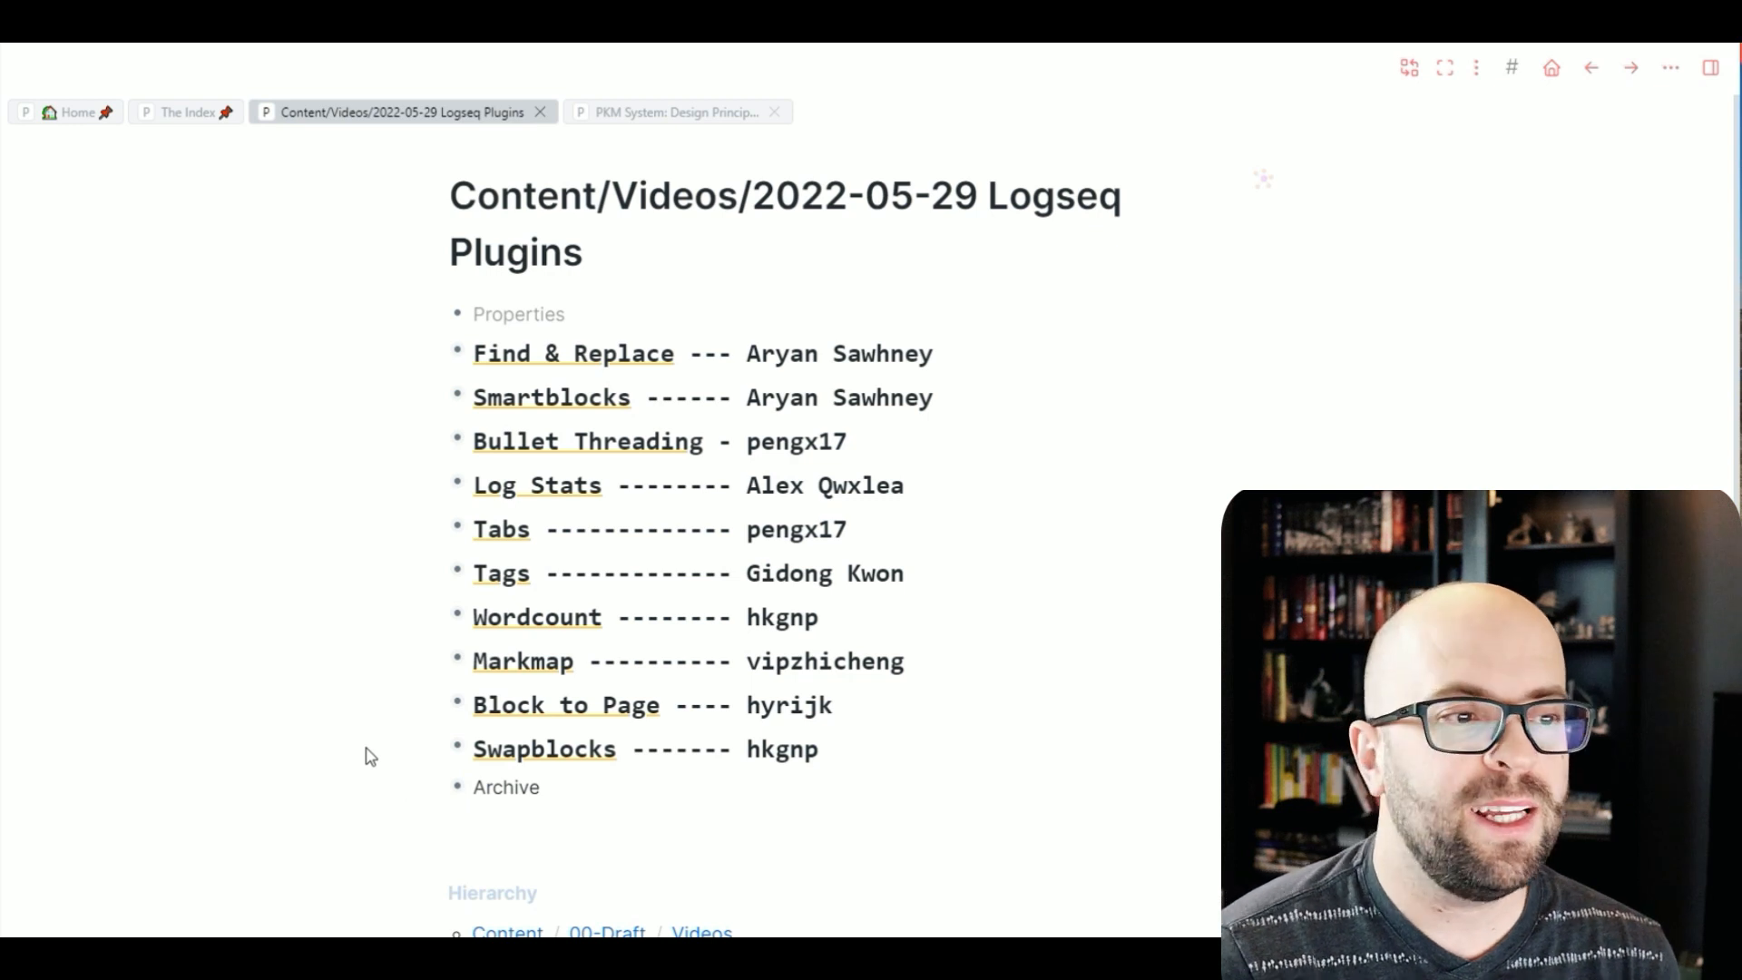